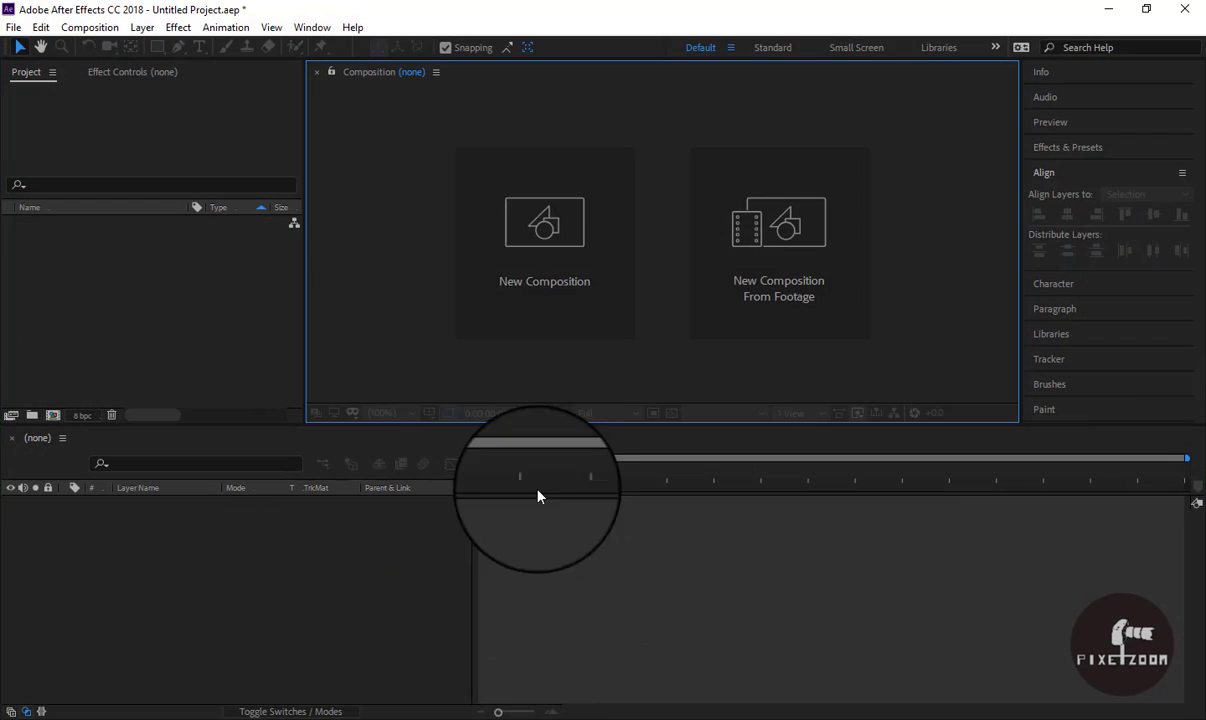
# Step: Create a 1920×1080, 30 fps, 10-second composition named 'File Loading animation'
pyautogui.click(522, 253)
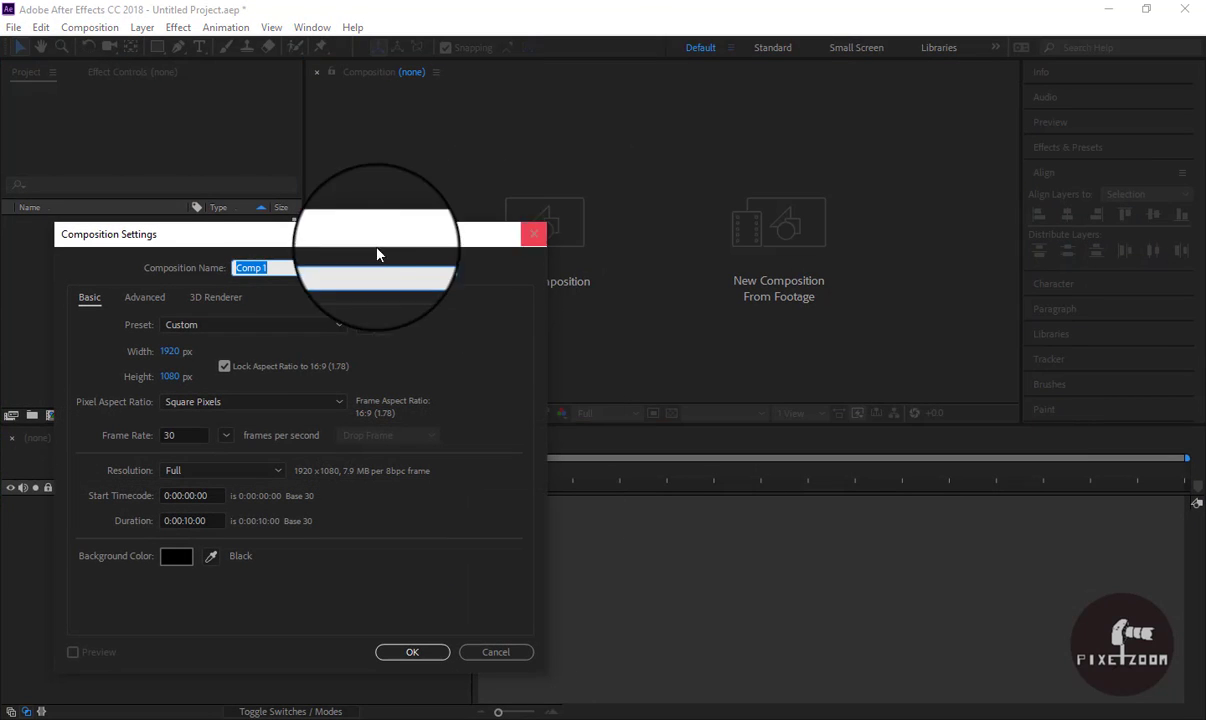
pyautogui.write('F')
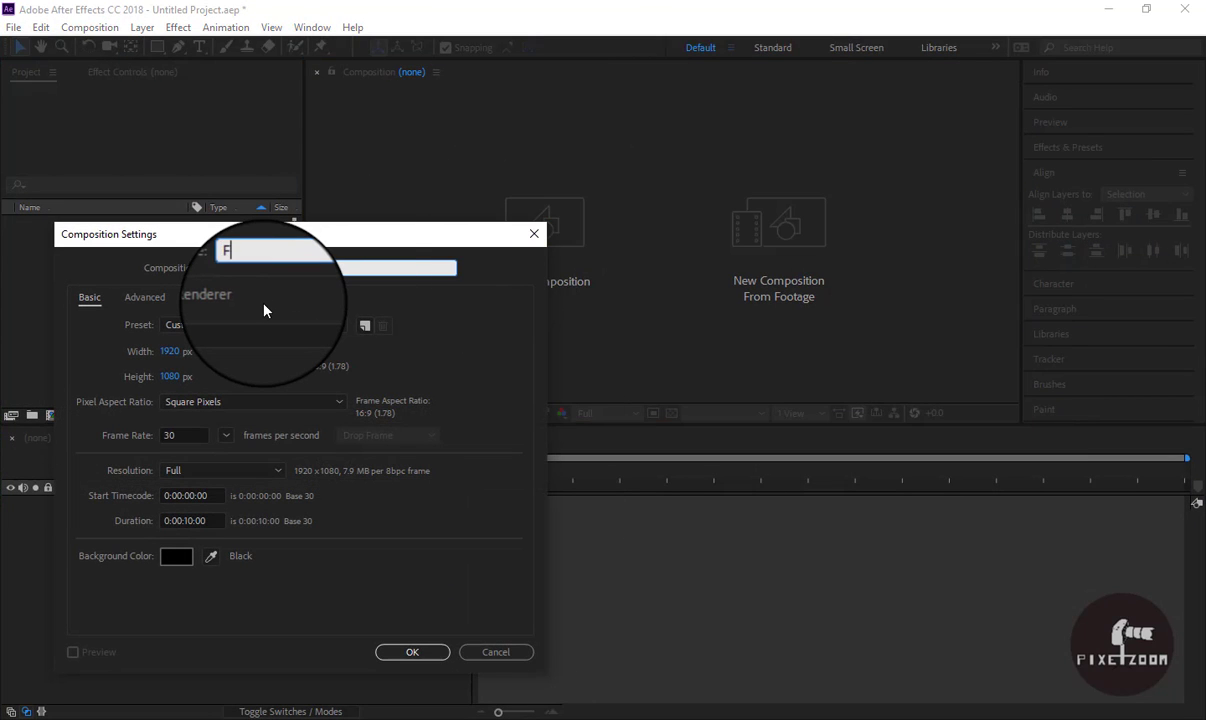
pyautogui.write('ile ')
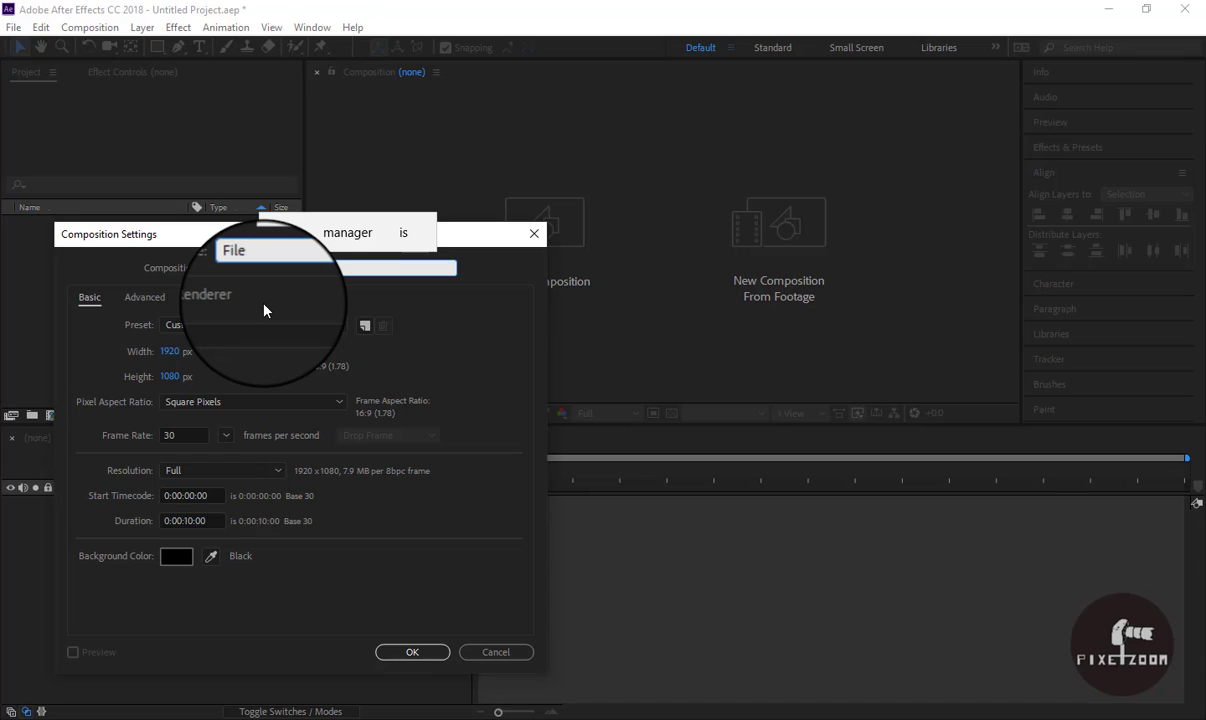
pyautogui.write('Loading')
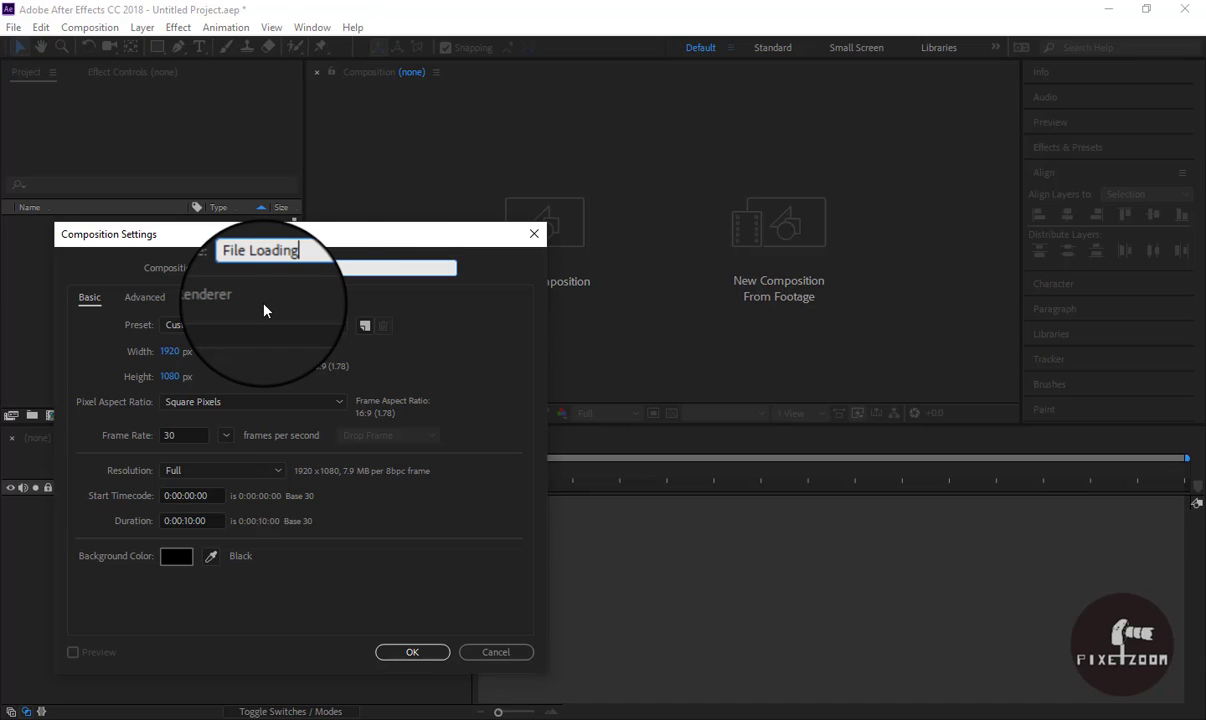
pyautogui.write(' anim')
pyautogui.write('ation')
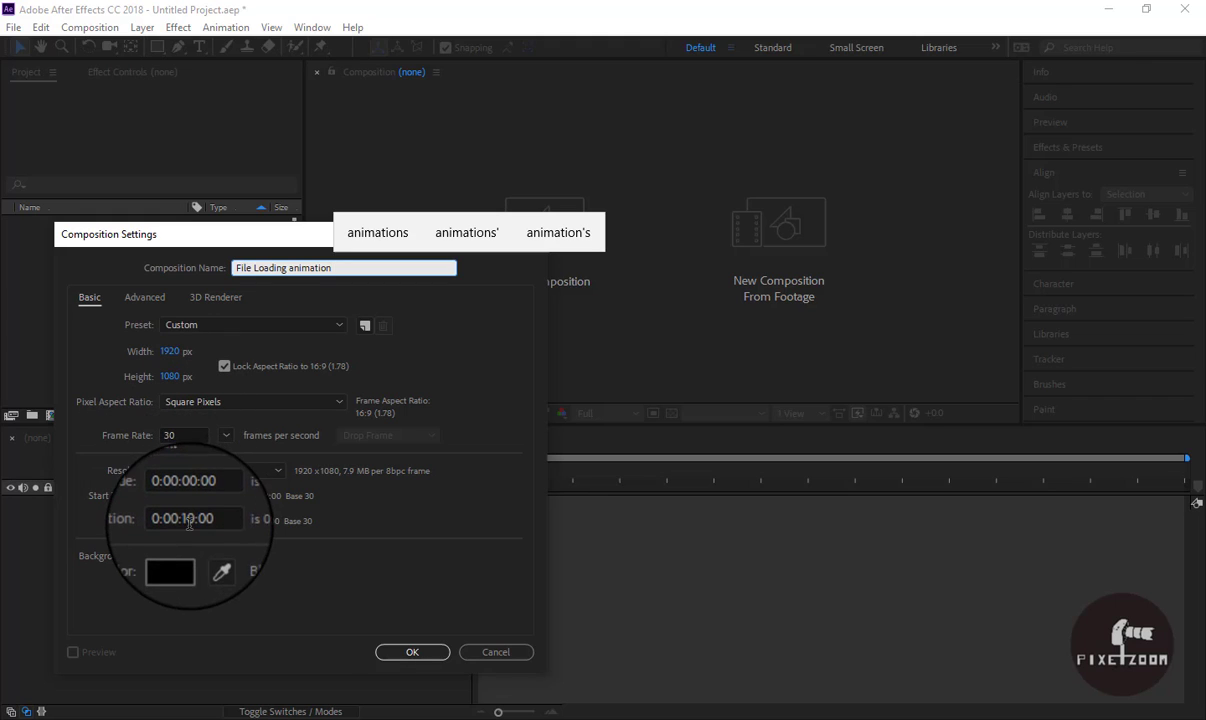
pyautogui.click(422, 655)
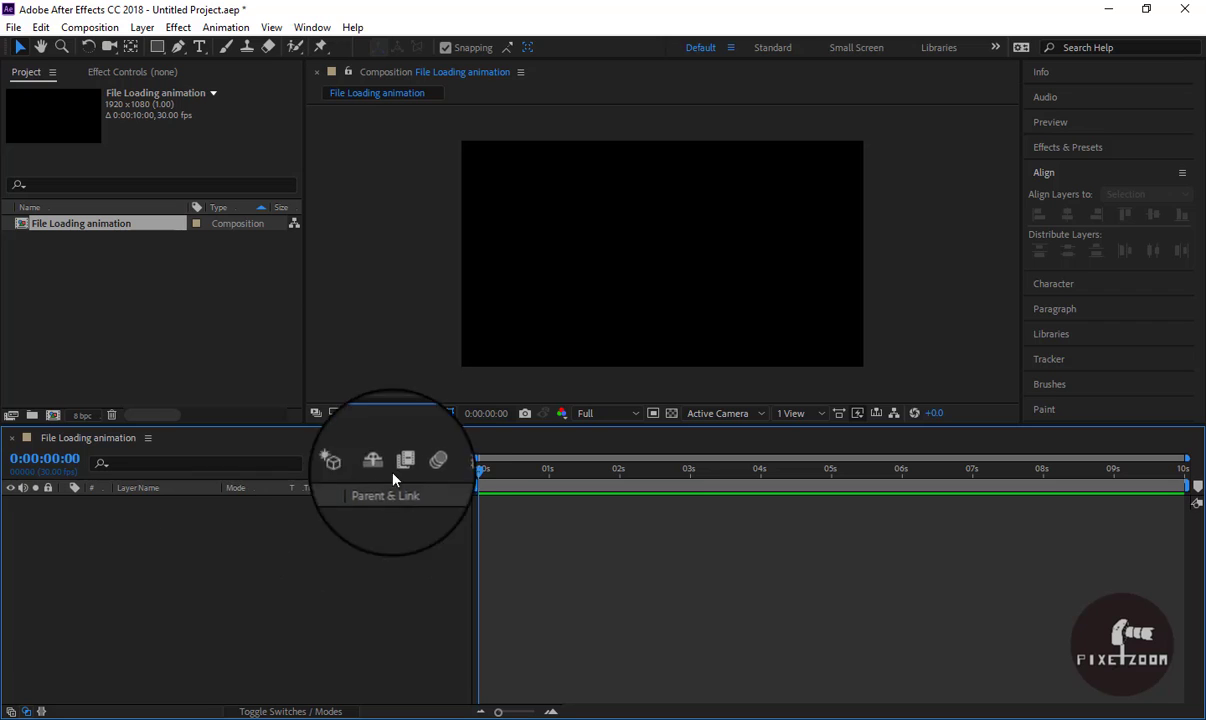
# Step: Fit the composition to the viewer, add a shape layer and draw a wide rectangle
pyautogui.click(402, 413)
pyautogui.click(417, 138)
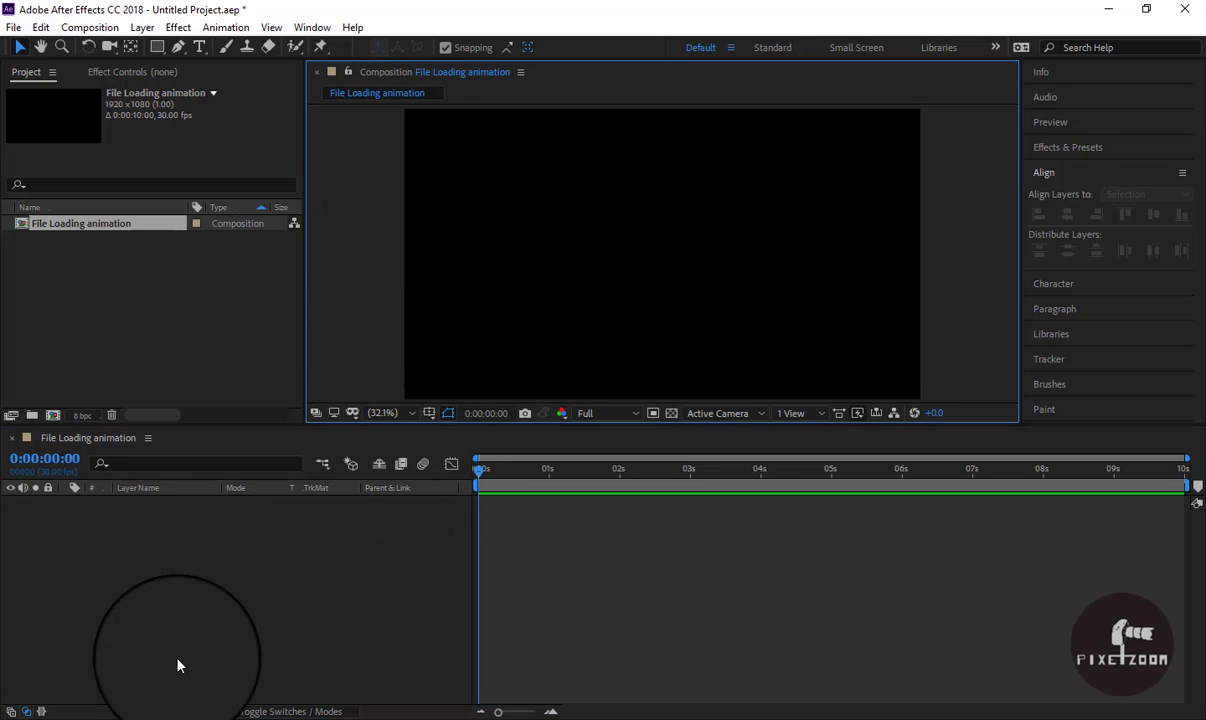
pyautogui.rightClick(146, 563)
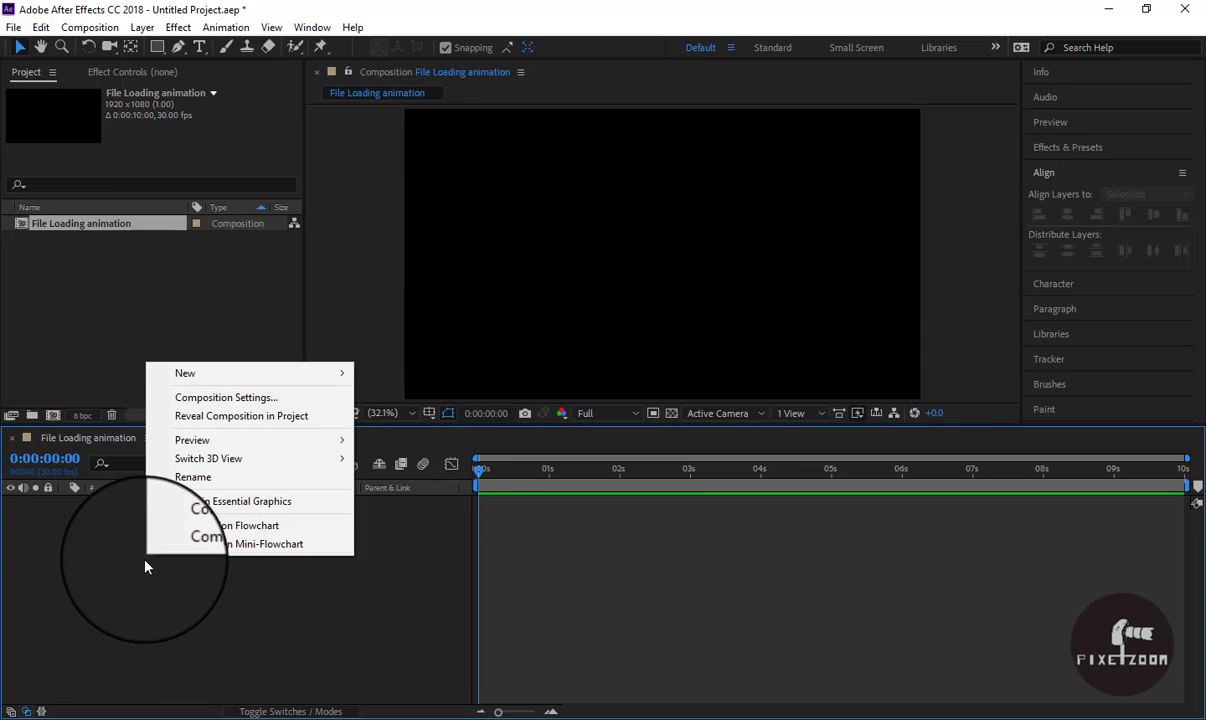
pyautogui.moveTo(234, 373)
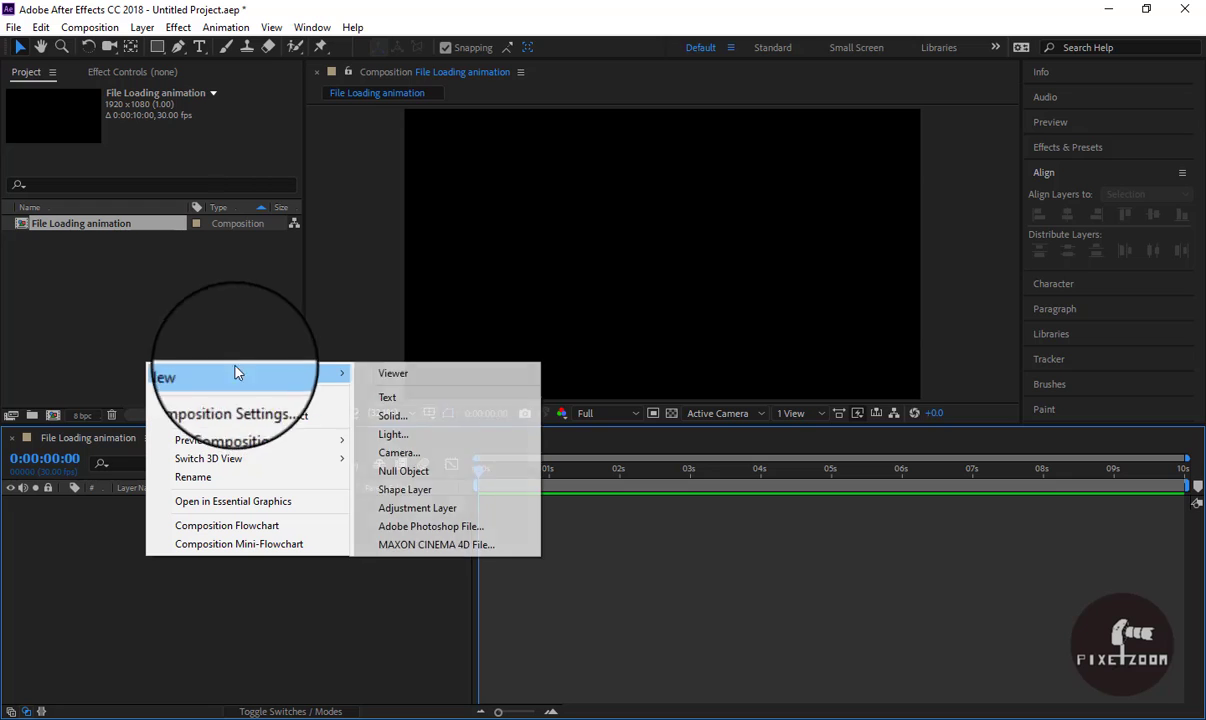
pyautogui.click(390, 490)
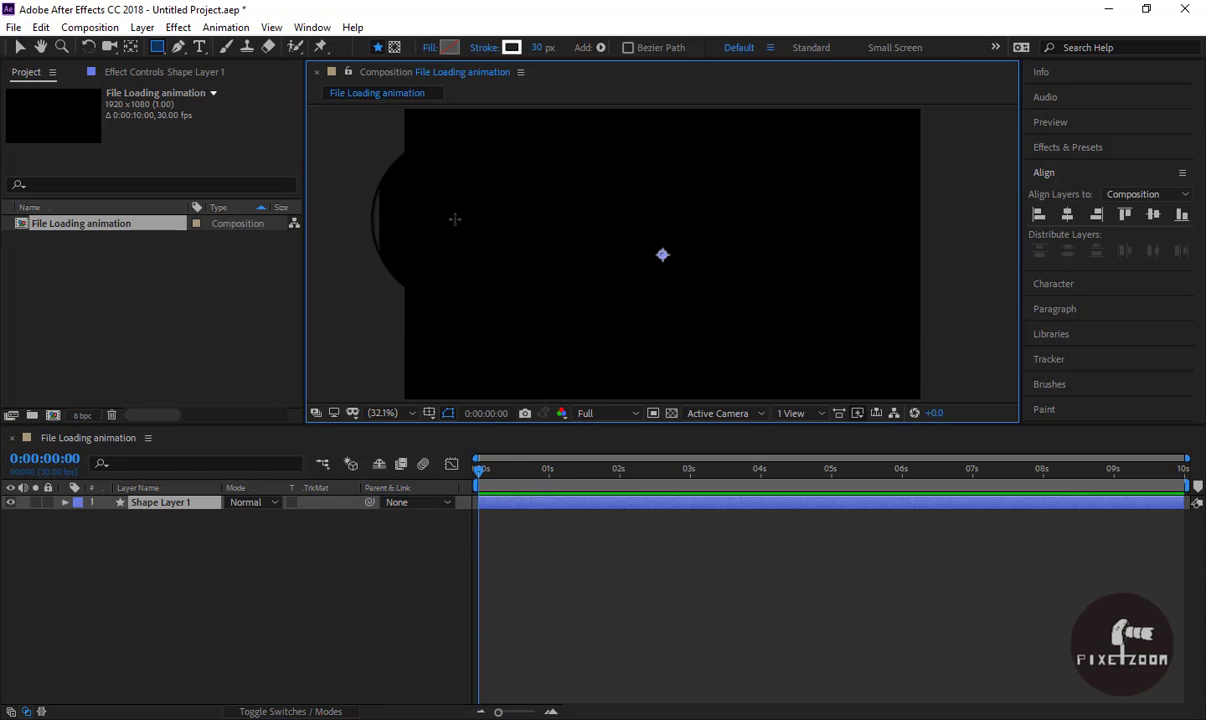
pyautogui.moveTo(454, 219); pyautogui.dragTo(886, 289)
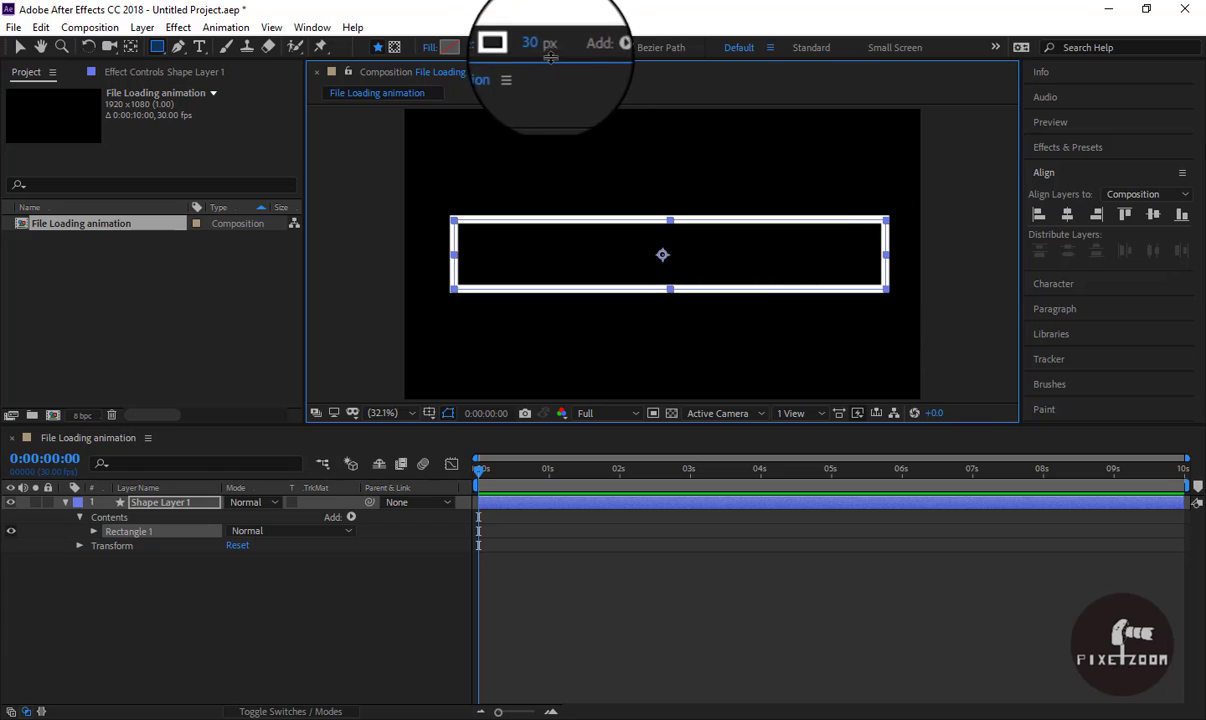
# Step: Give the rectangle an 8 px stroke and set its path size to 1600×150
pyautogui.write('8')
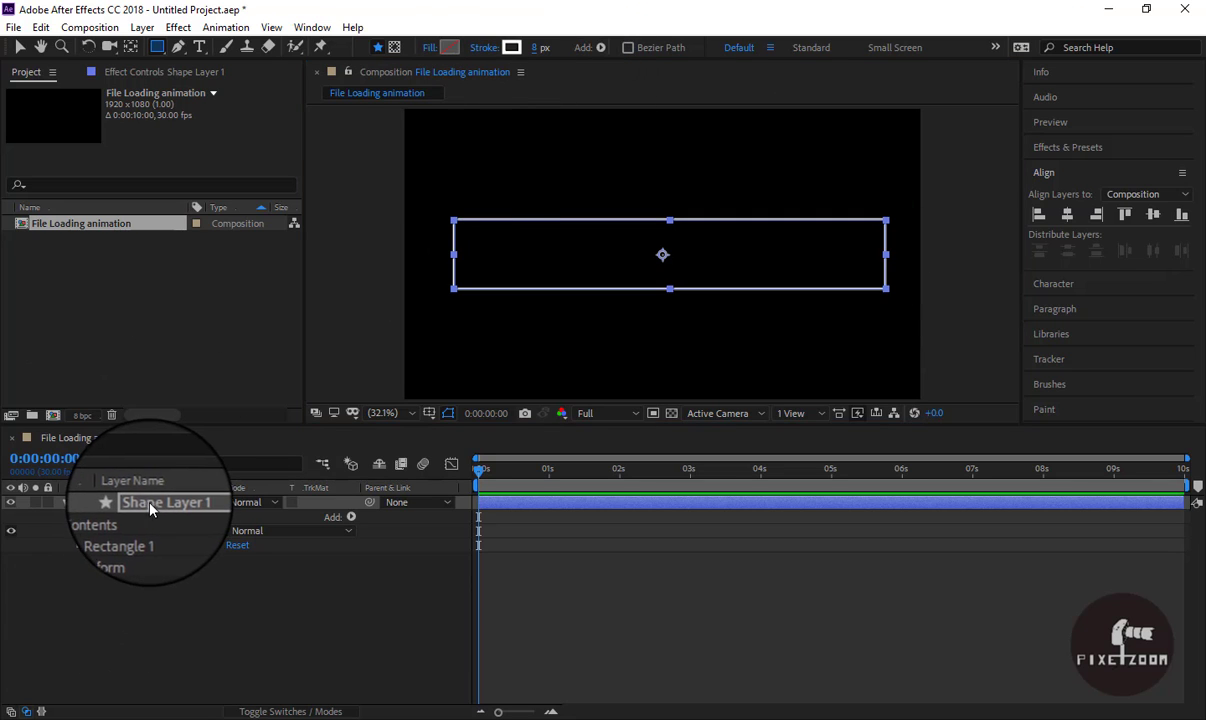
pyautogui.click(97, 517)
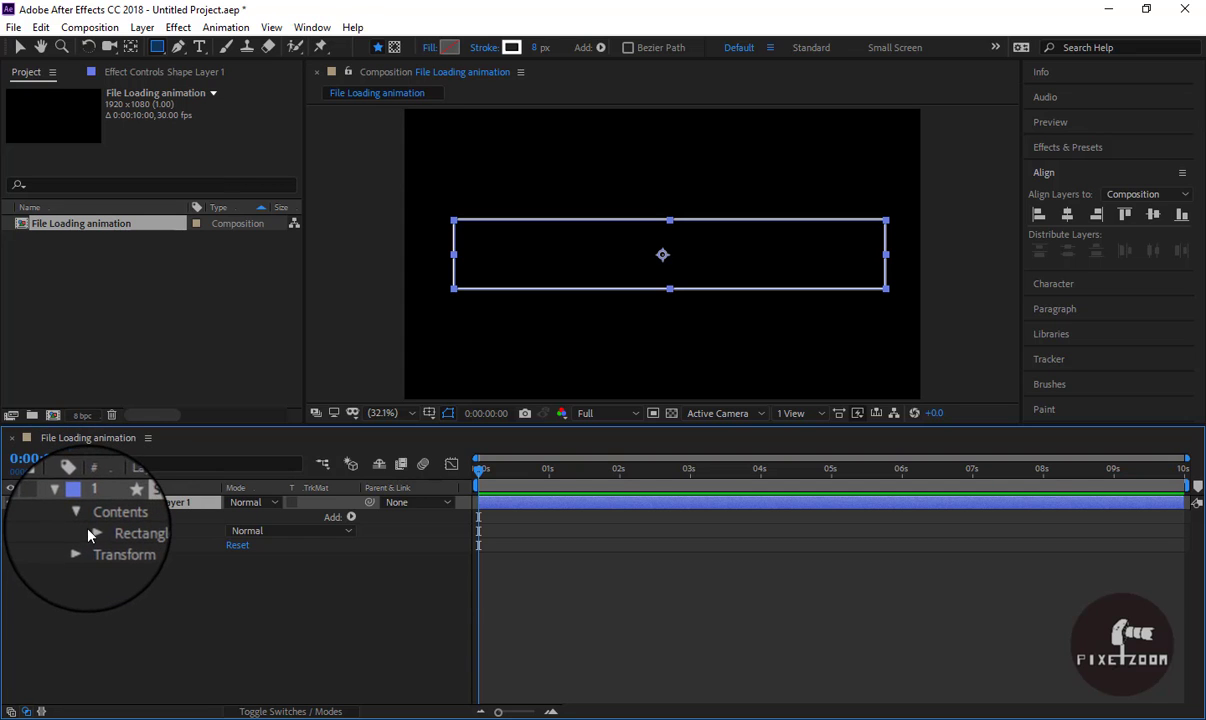
pyautogui.click(94, 531)
pyautogui.click(108, 545)
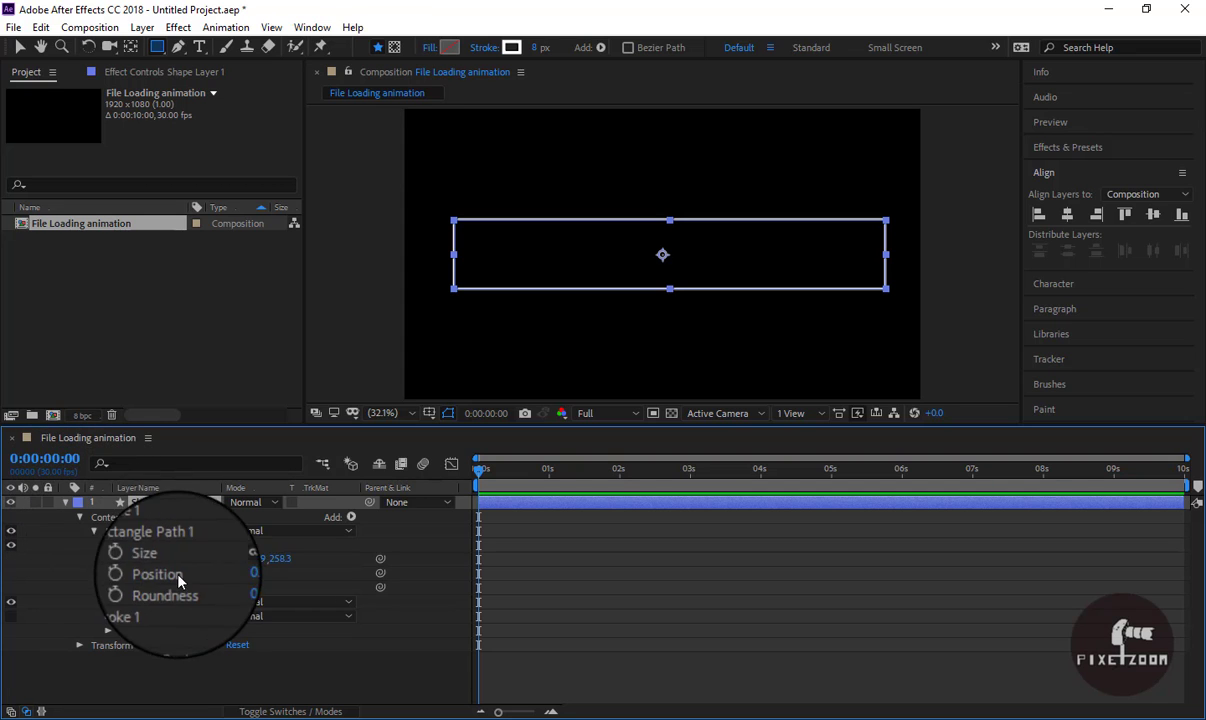
pyautogui.click(245, 560)
pyautogui.write('150')
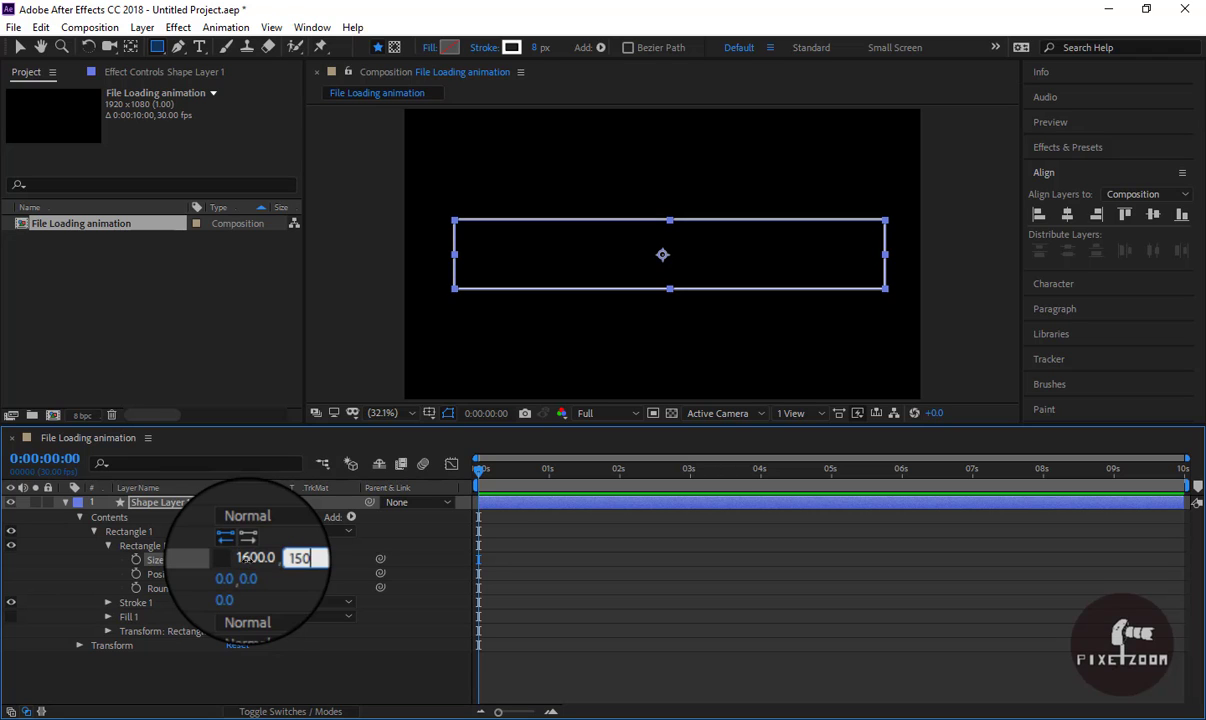
pyautogui.press('Return')
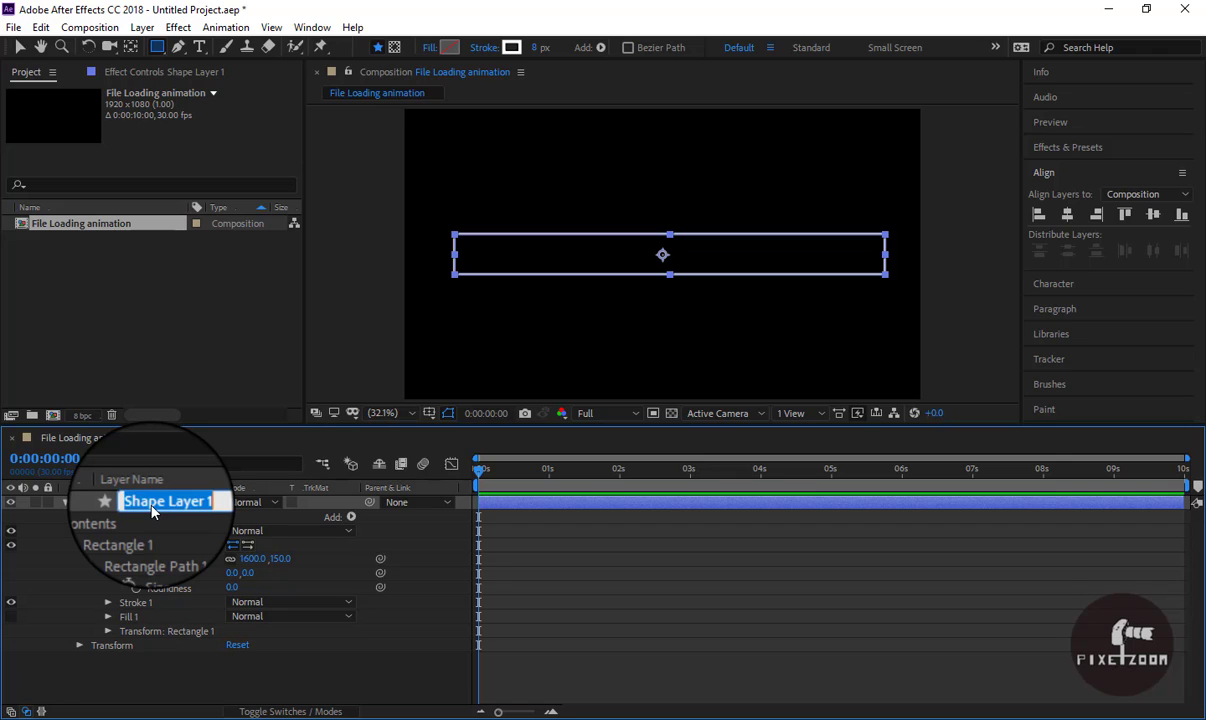
# Step: Rename the rectangle's shape layer to 'Box'
pyautogui.write('Box')
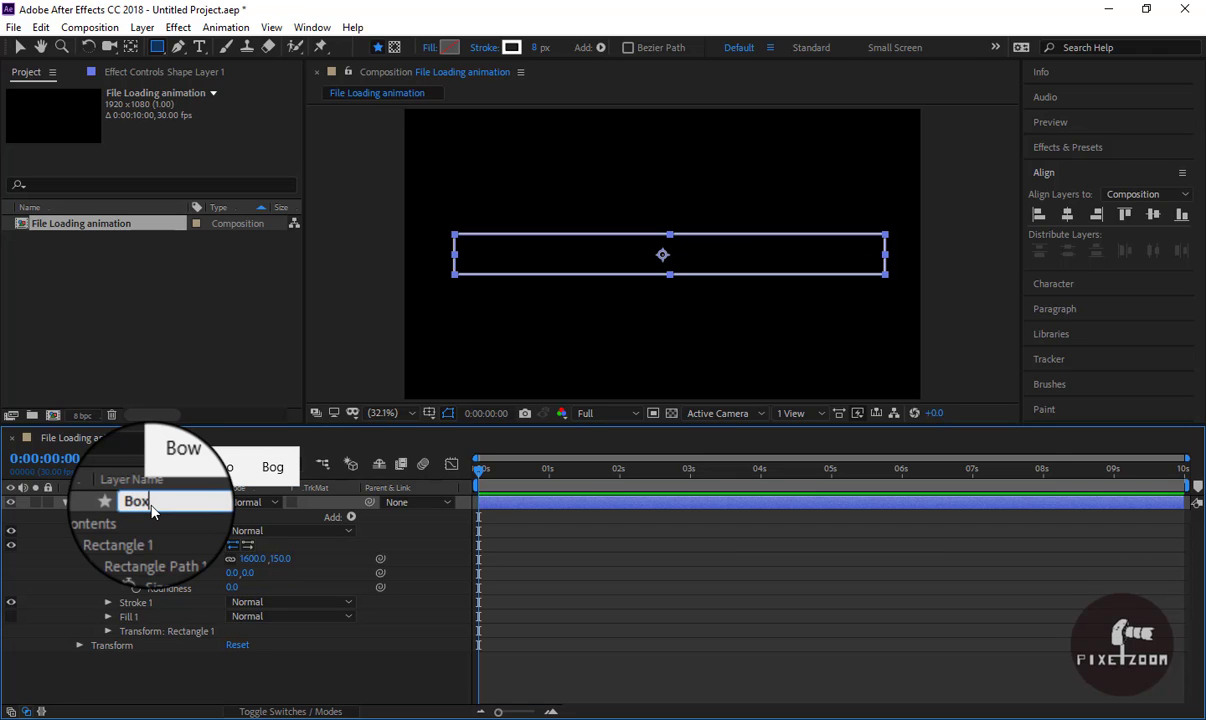
pyautogui.press('Return')
pyautogui.moveTo(662, 254); pyautogui.dragTo(658, 262)
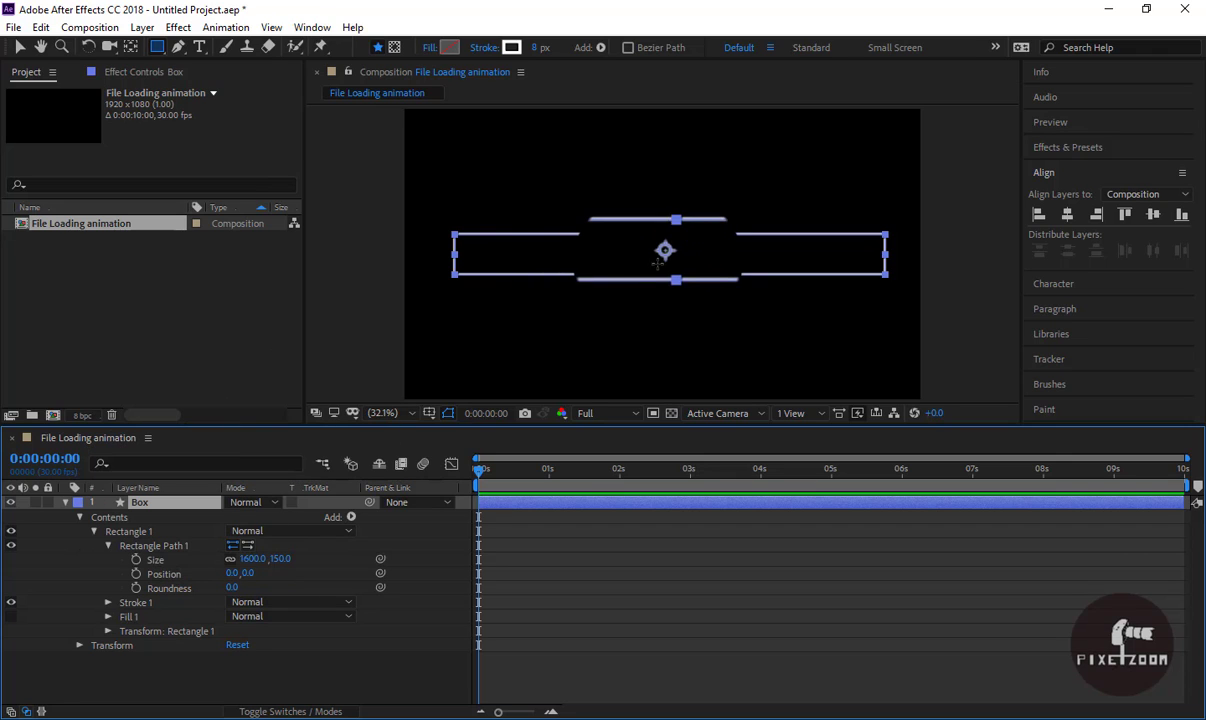
# Step: Centre the Box outline horizontally in the composition, then deselect and collapse the layer
pyautogui.press('v')
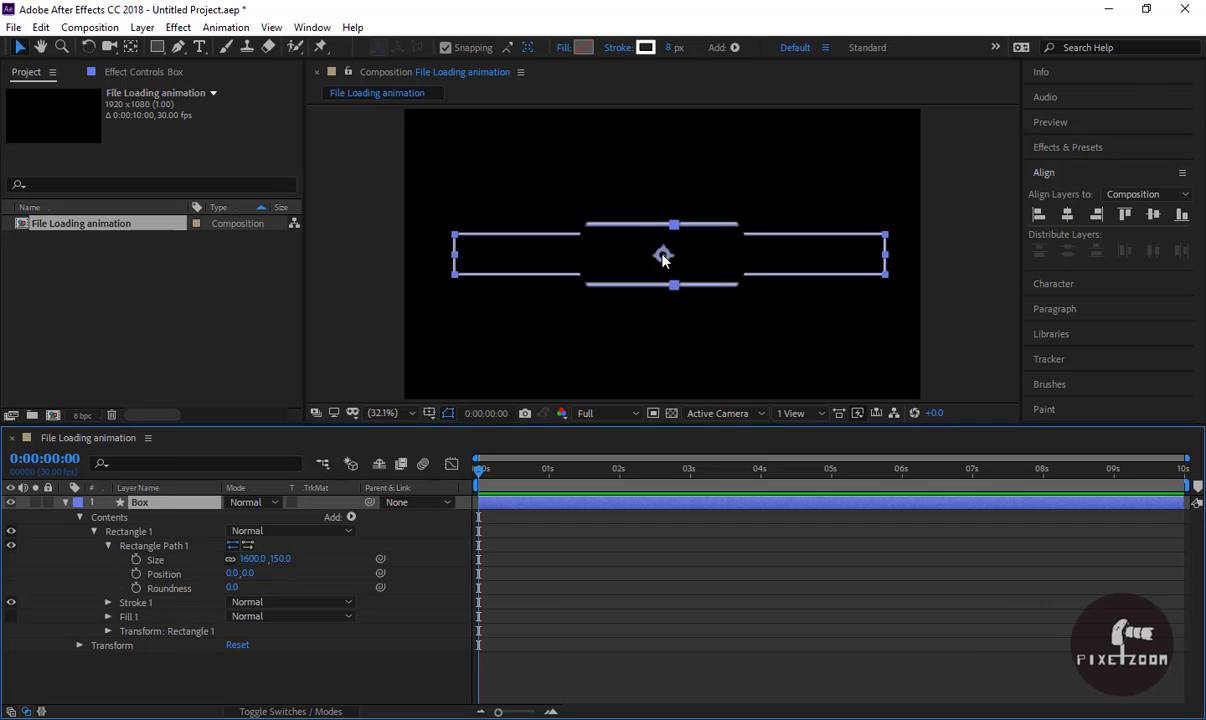
pyautogui.press('y')
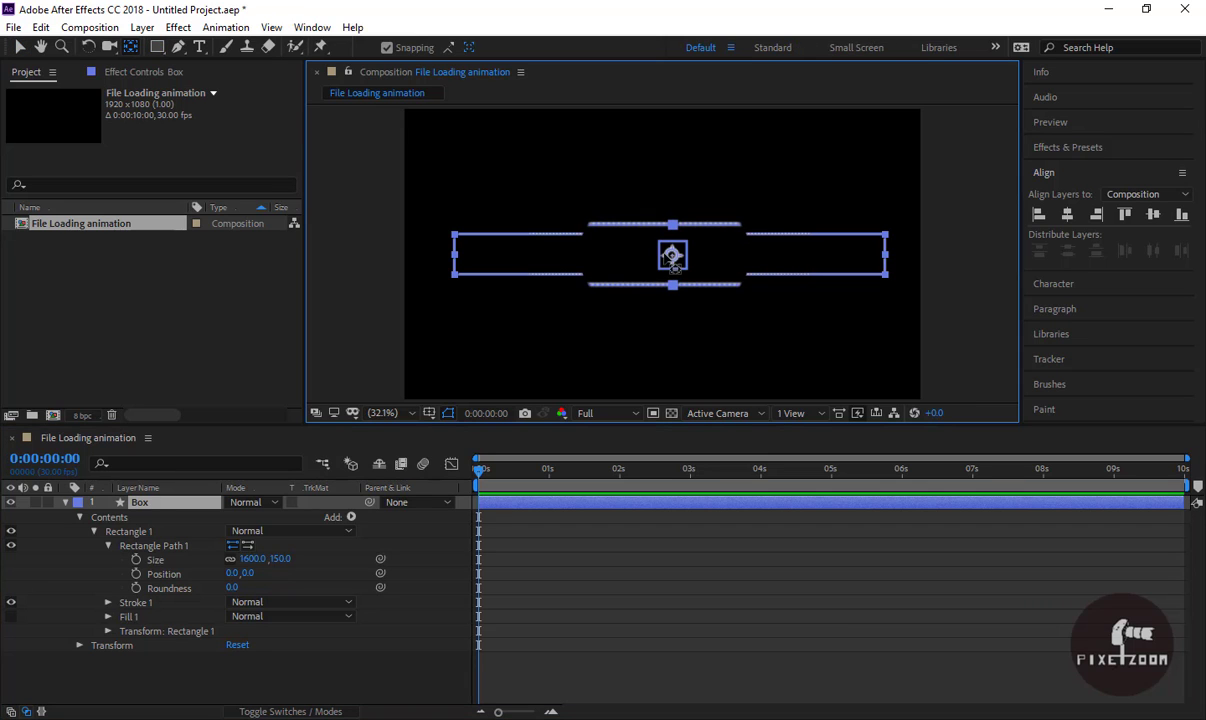
pyautogui.click(1067, 214)
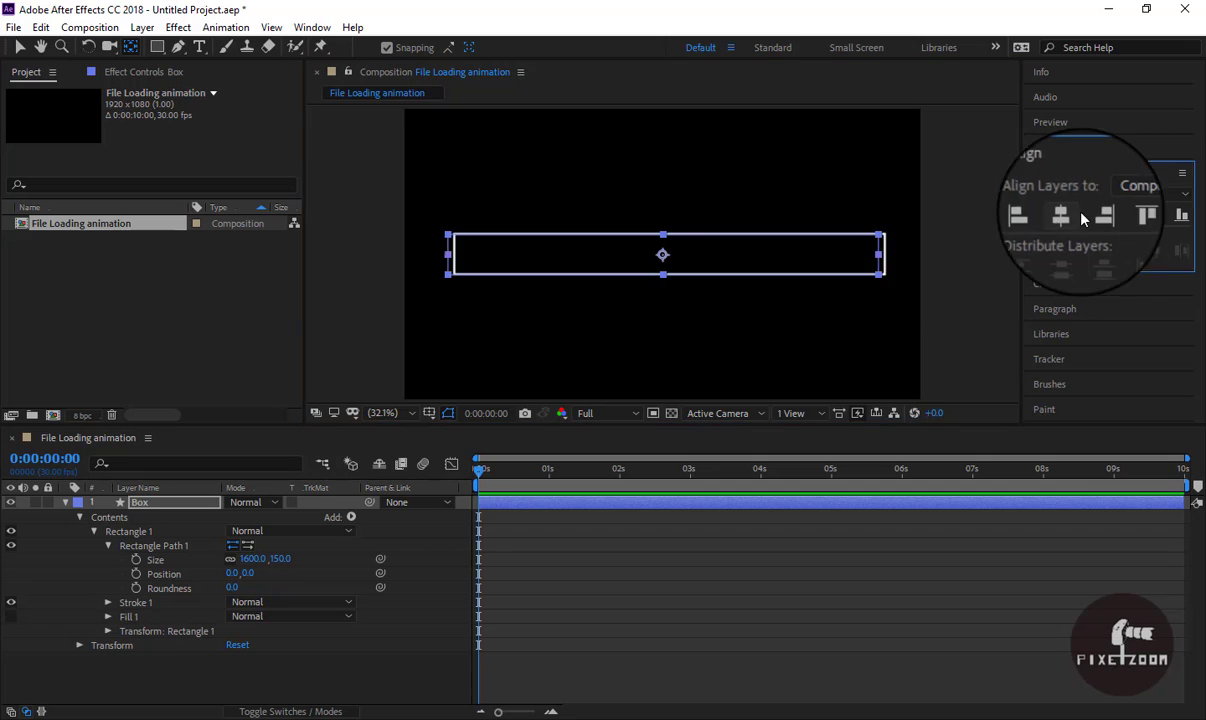
pyautogui.click(145, 505)
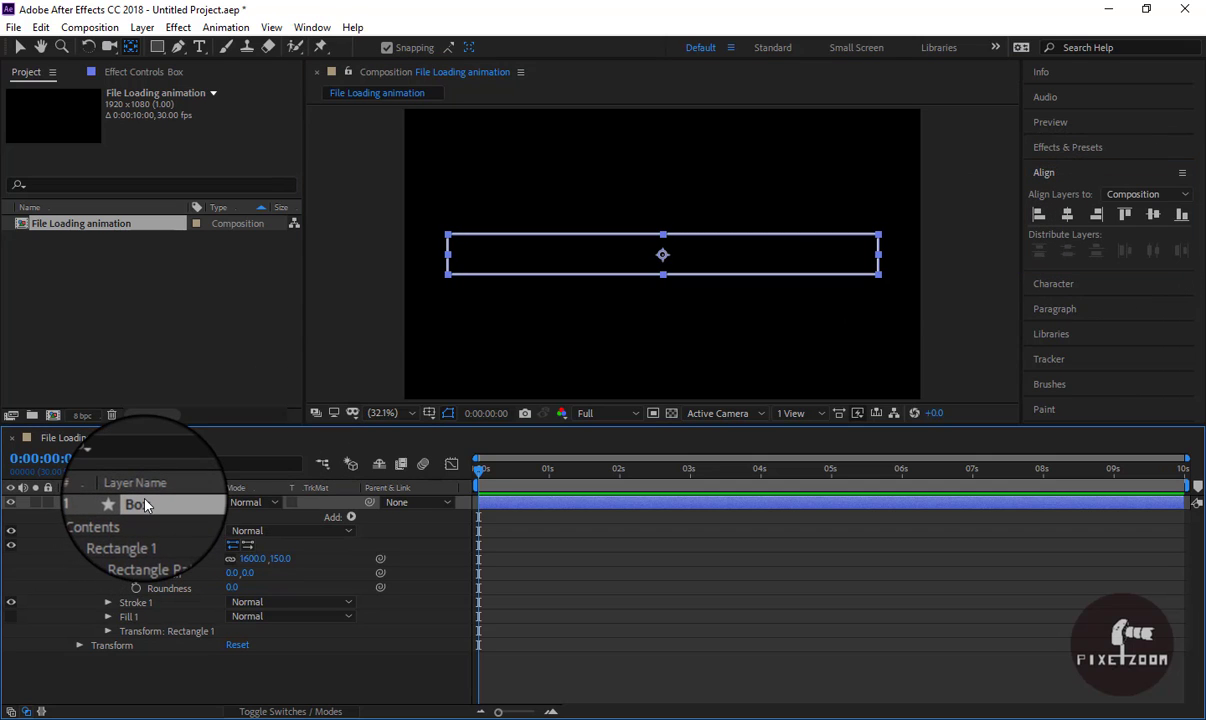
pyautogui.click(171, 614)
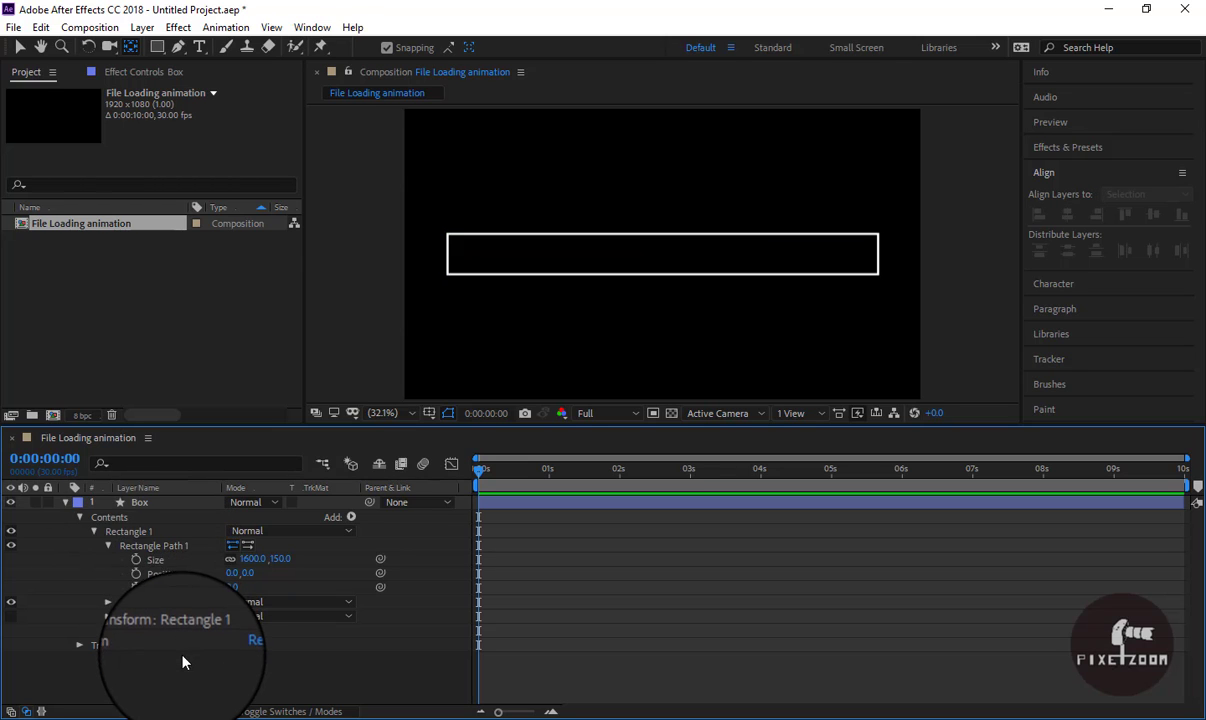
pyautogui.click(63, 503)
pyautogui.click(223, 549)
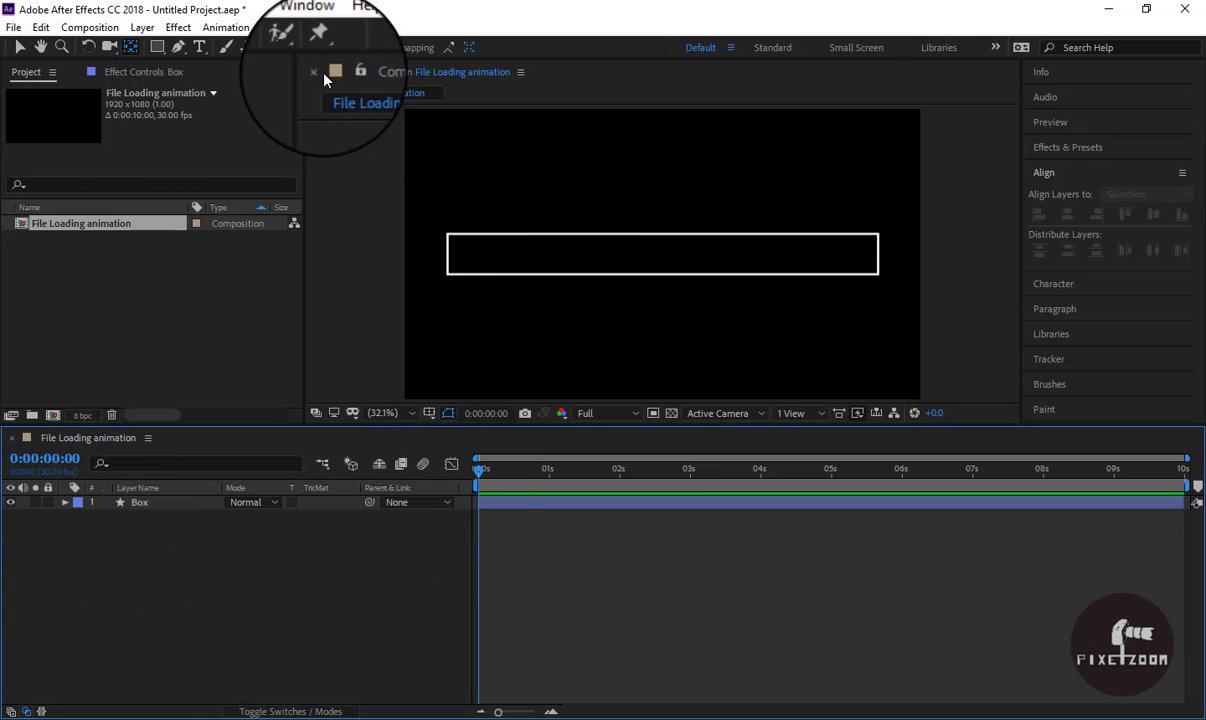
# Step: Draw a vertical pen line from the box's top edge to its bottom edge
pyautogui.click(178, 47)
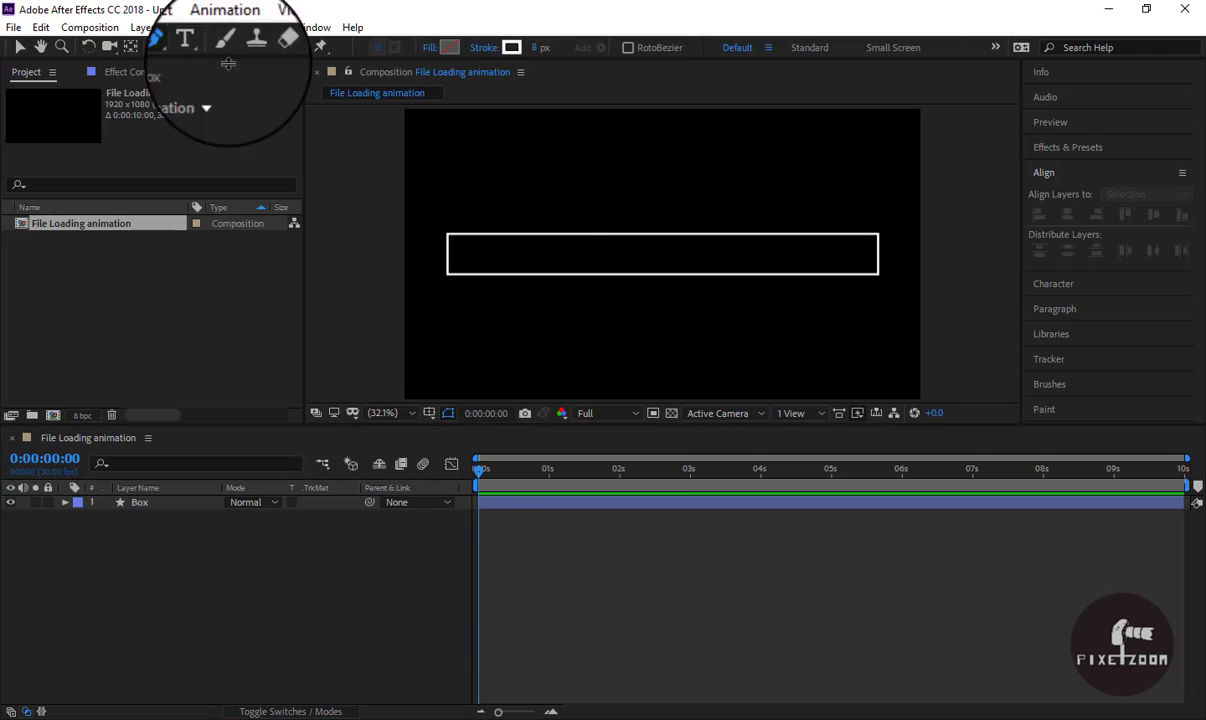
pyautogui.scroll(3, 656, 247)
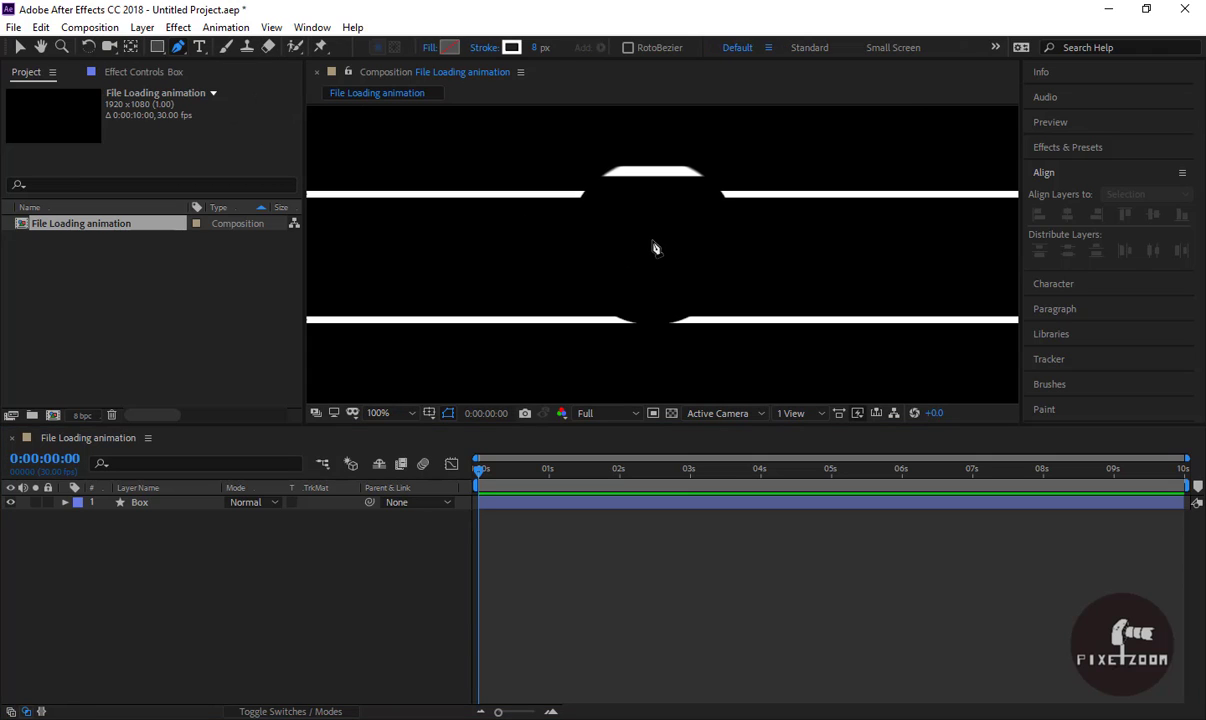
pyautogui.scroll(2, 655, 248)
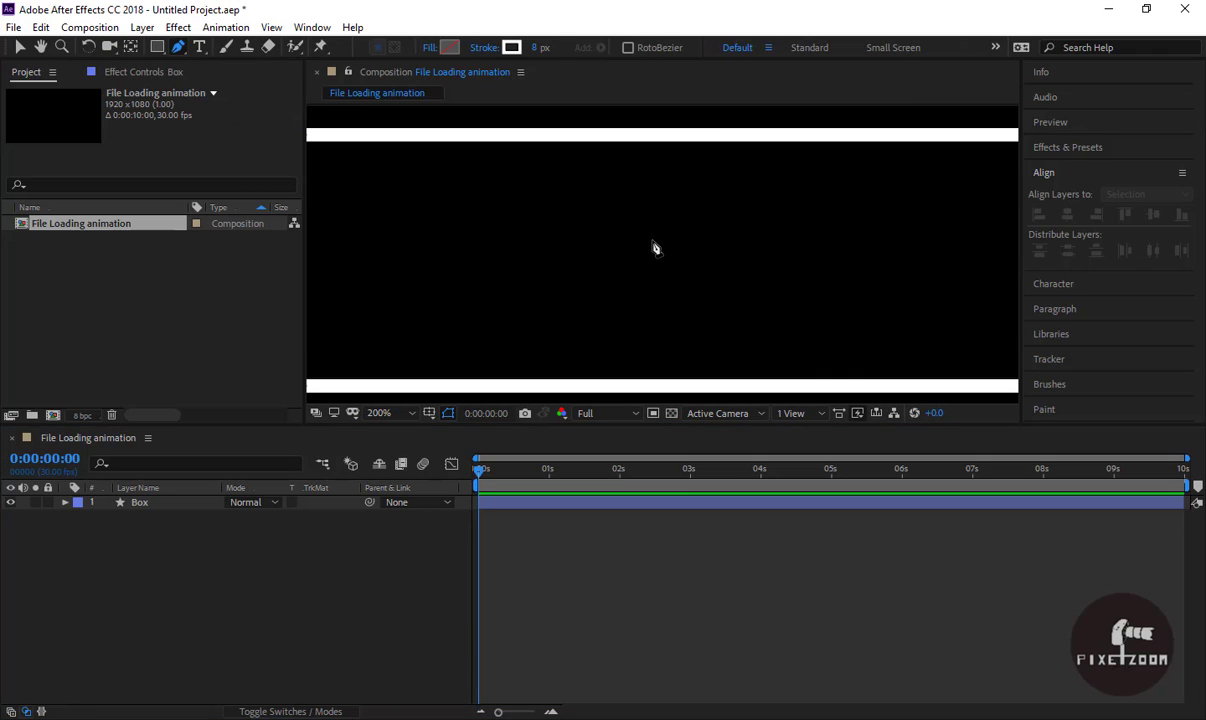
pyautogui.click(655, 135)
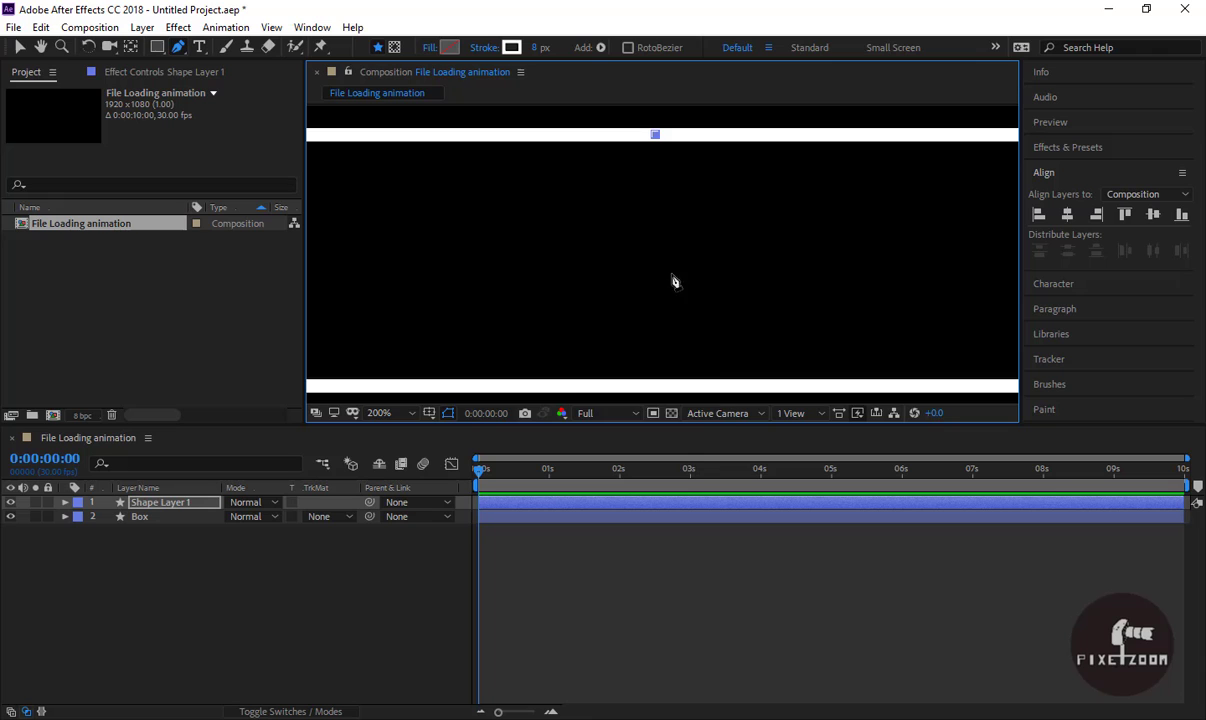
pyautogui.click(655, 385)
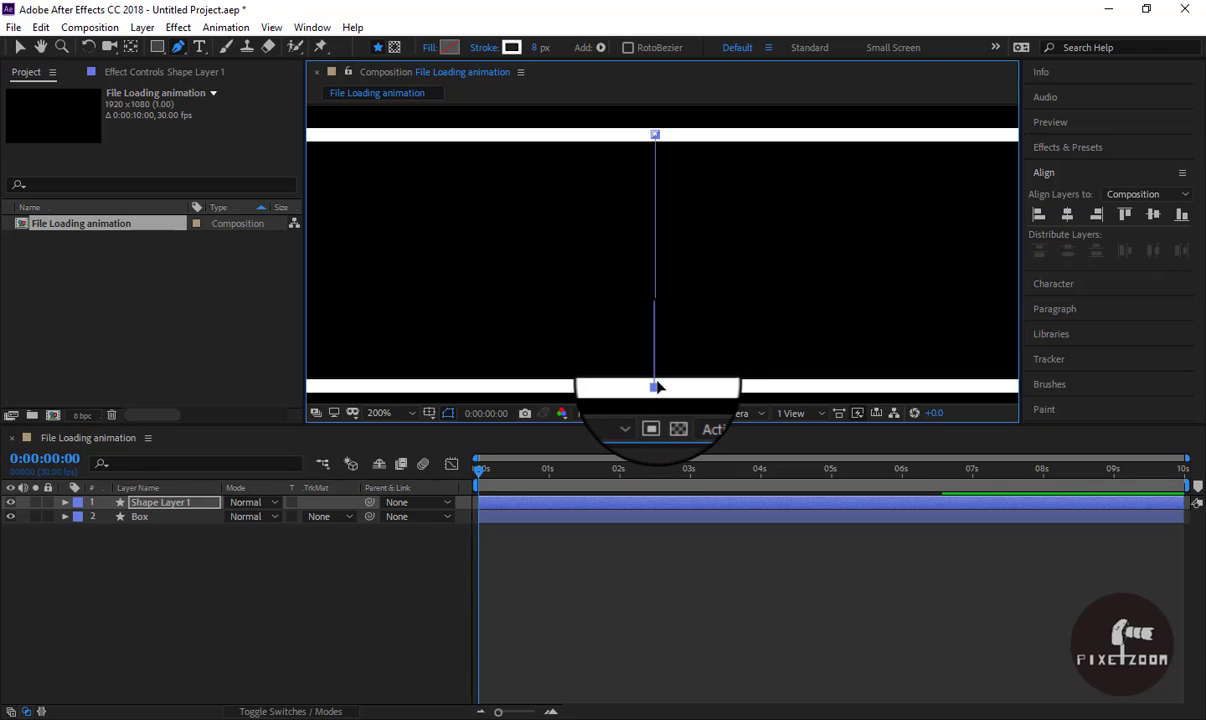
# Step: Give the line a 30 px stroke and fit the whole composition in view
pyautogui.click(533, 52)
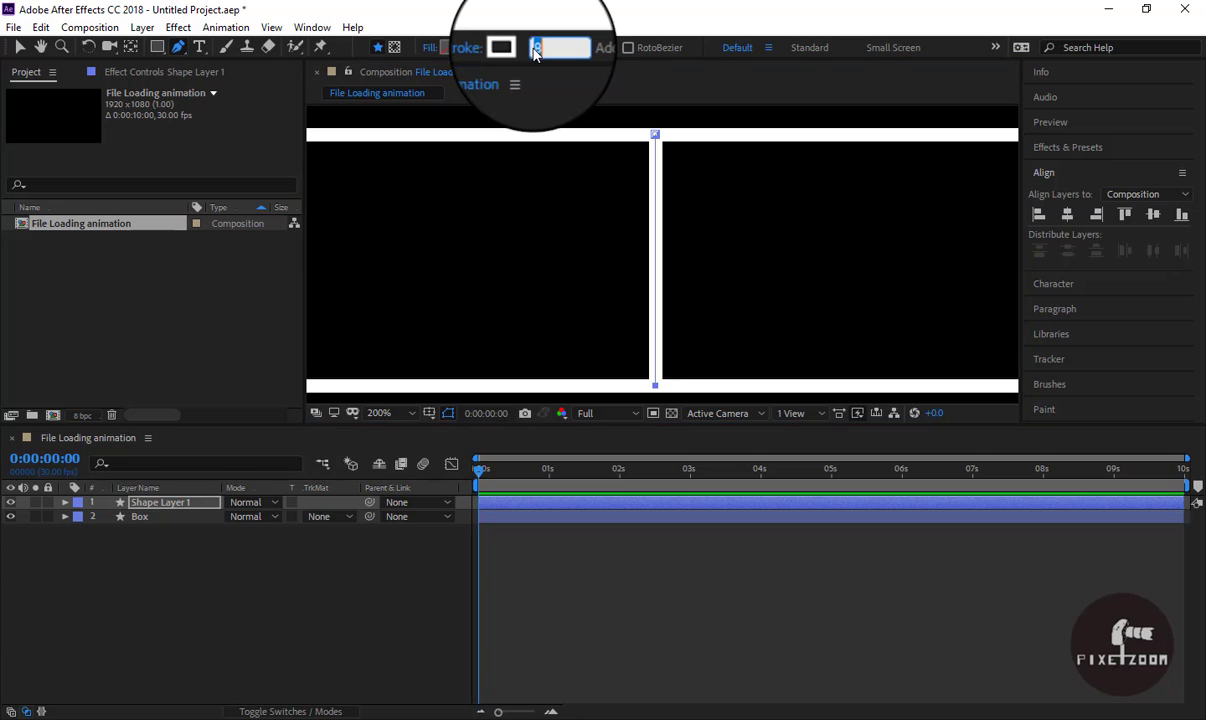
pyautogui.write('30')
pyautogui.press('Return')
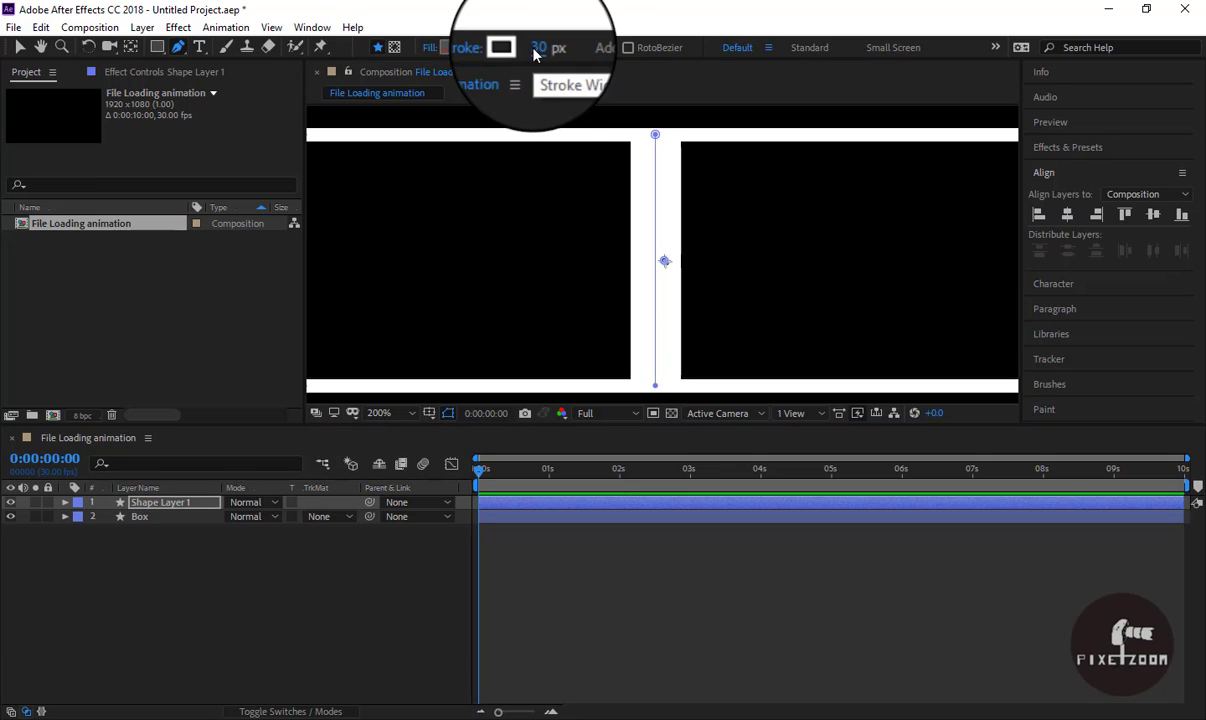
pyautogui.click(404, 417)
pyautogui.click(398, 131)
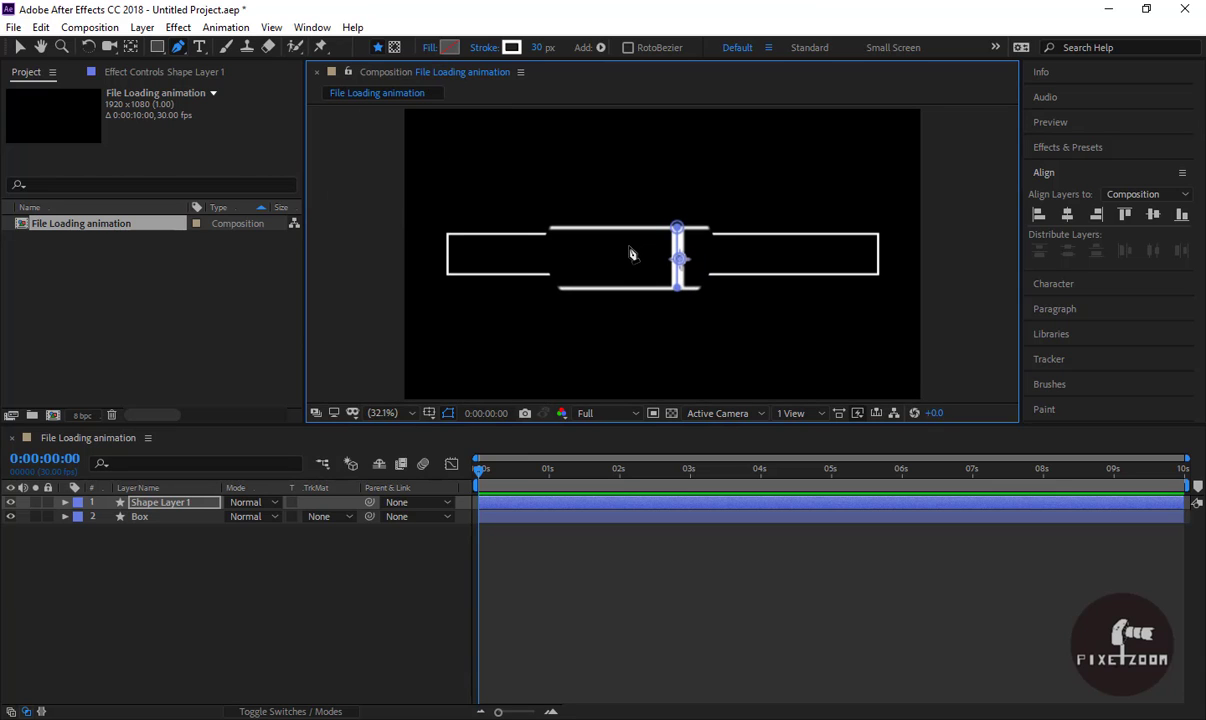
pyautogui.press('.')
pyautogui.press('.')
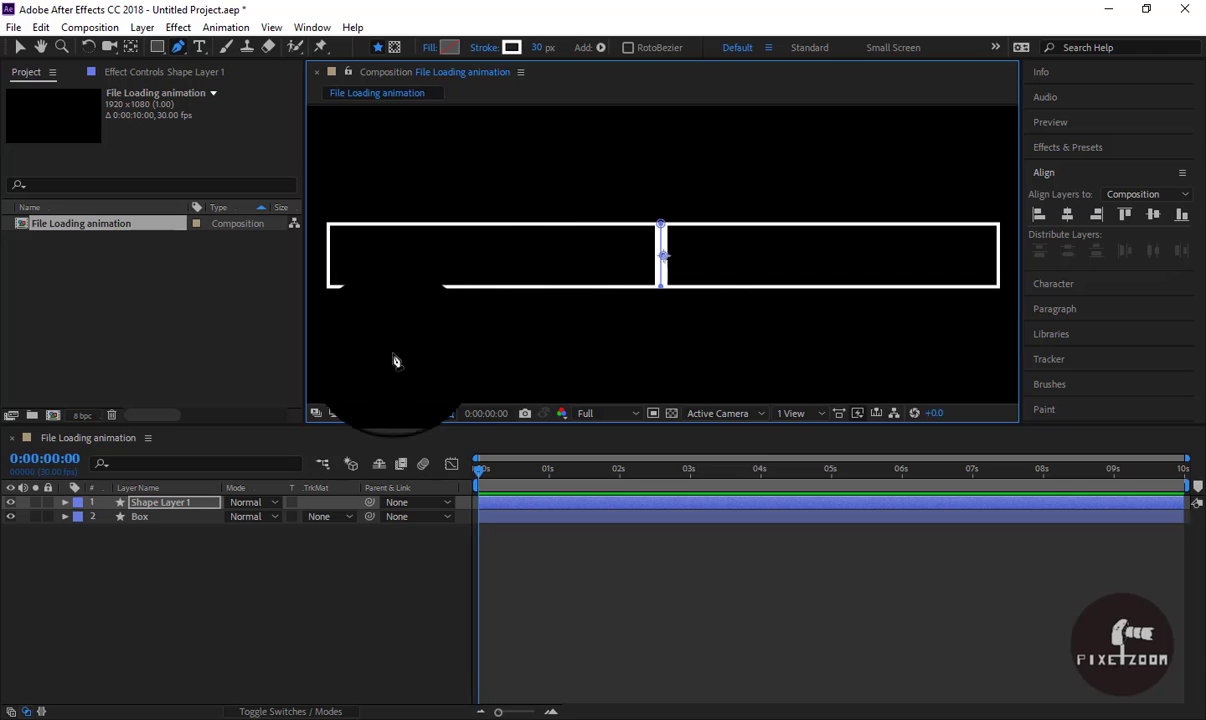
pyautogui.press('y')
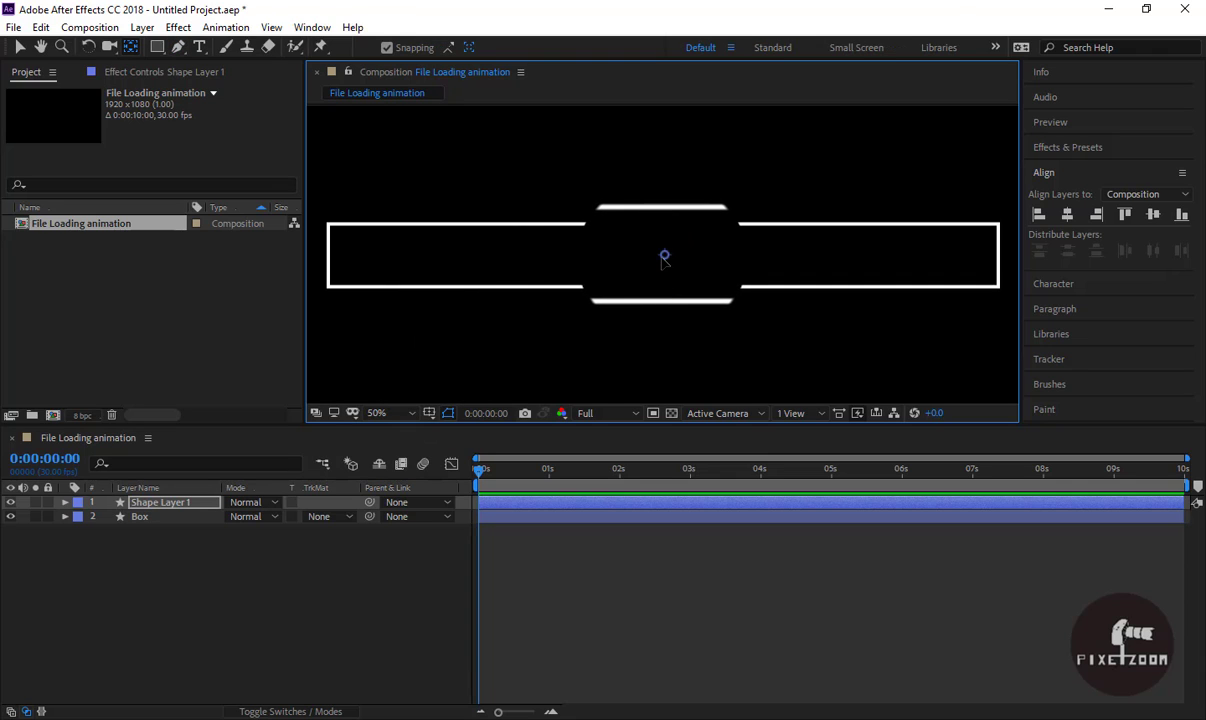
# Step: Move the vertical bar's position to about 190, 540, at the box's left edge
pyautogui.click(180, 502)
pyautogui.click(667, 260)
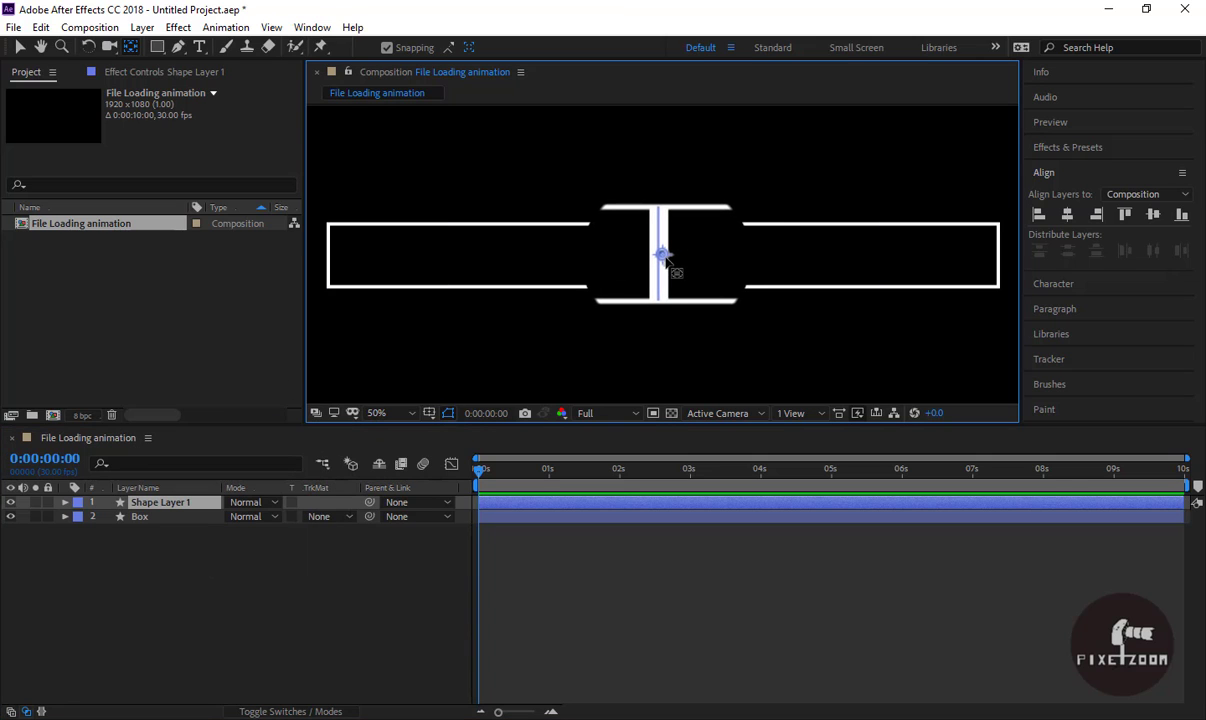
pyautogui.press('p')
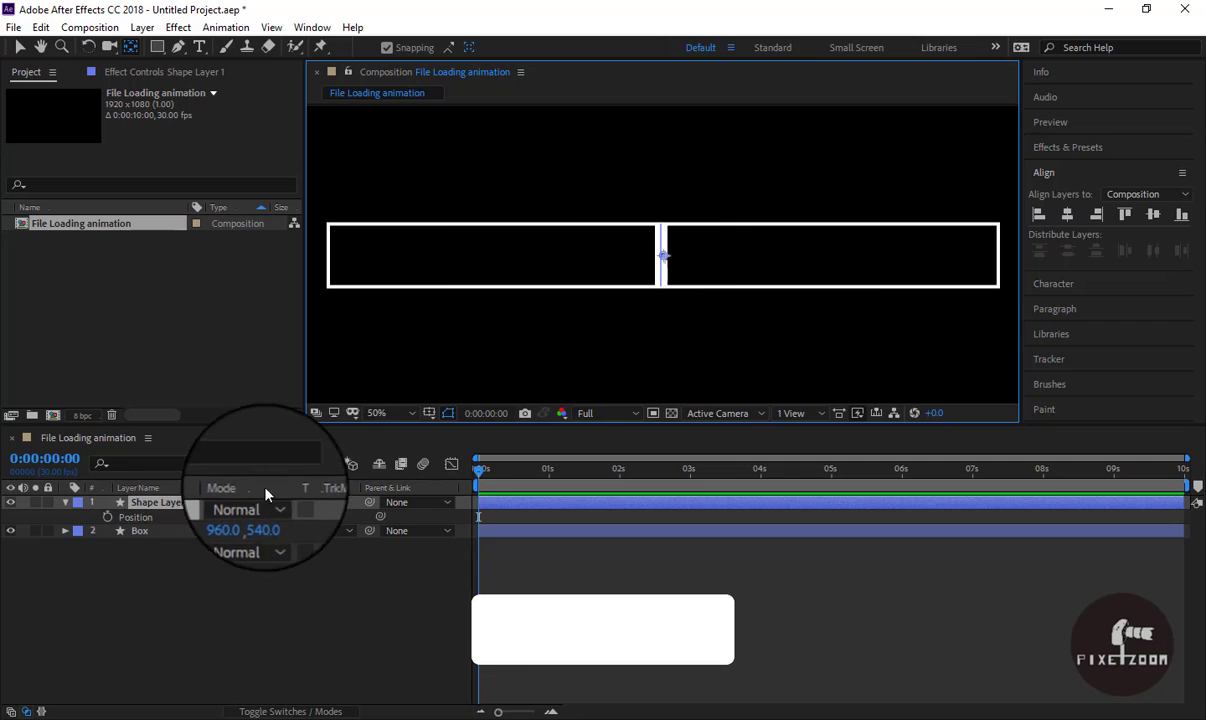
pyautogui.moveTo(238, 516); pyautogui.dragTo(200, 516)
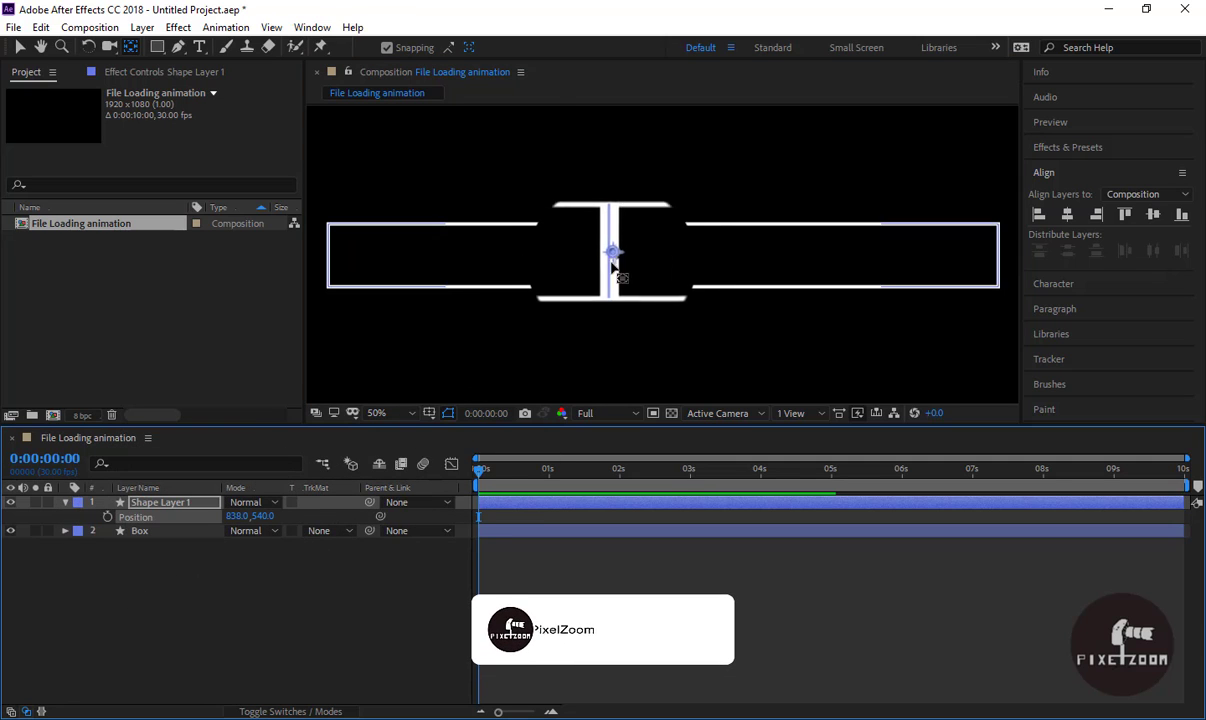
pyautogui.moveTo(611, 256); pyautogui.dragTo(607, 257)
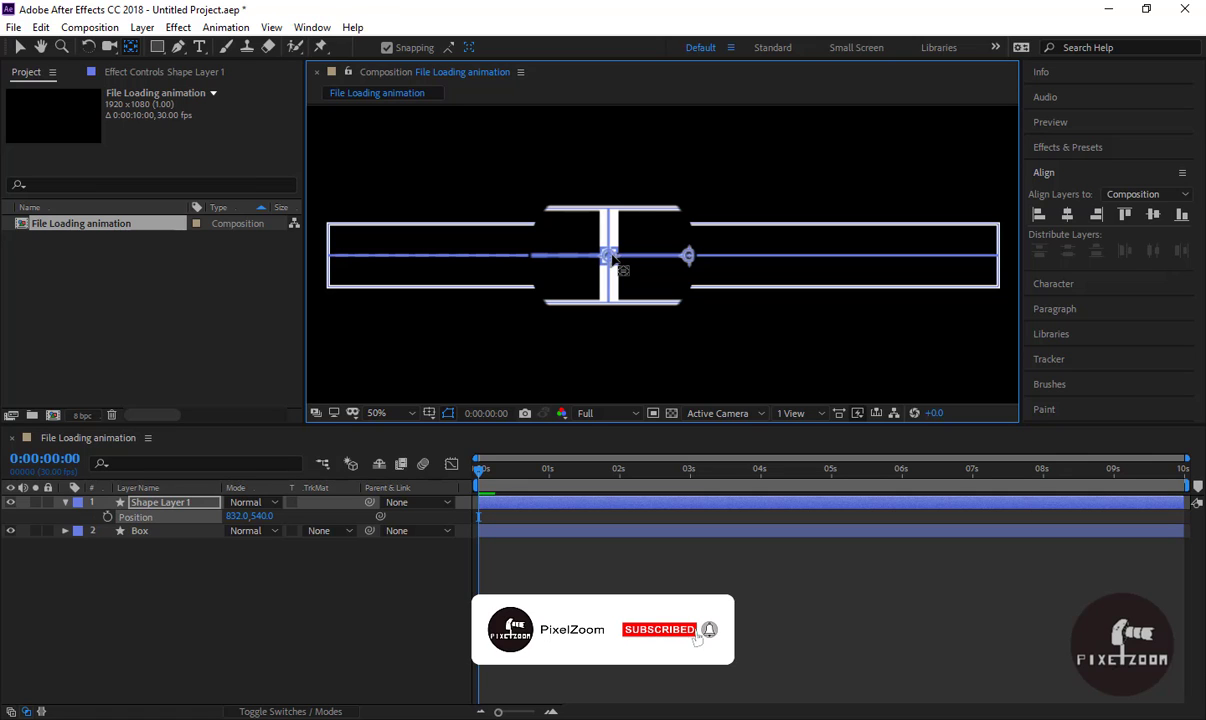
pyautogui.moveTo(616, 262); pyautogui.dragTo(618, 262)
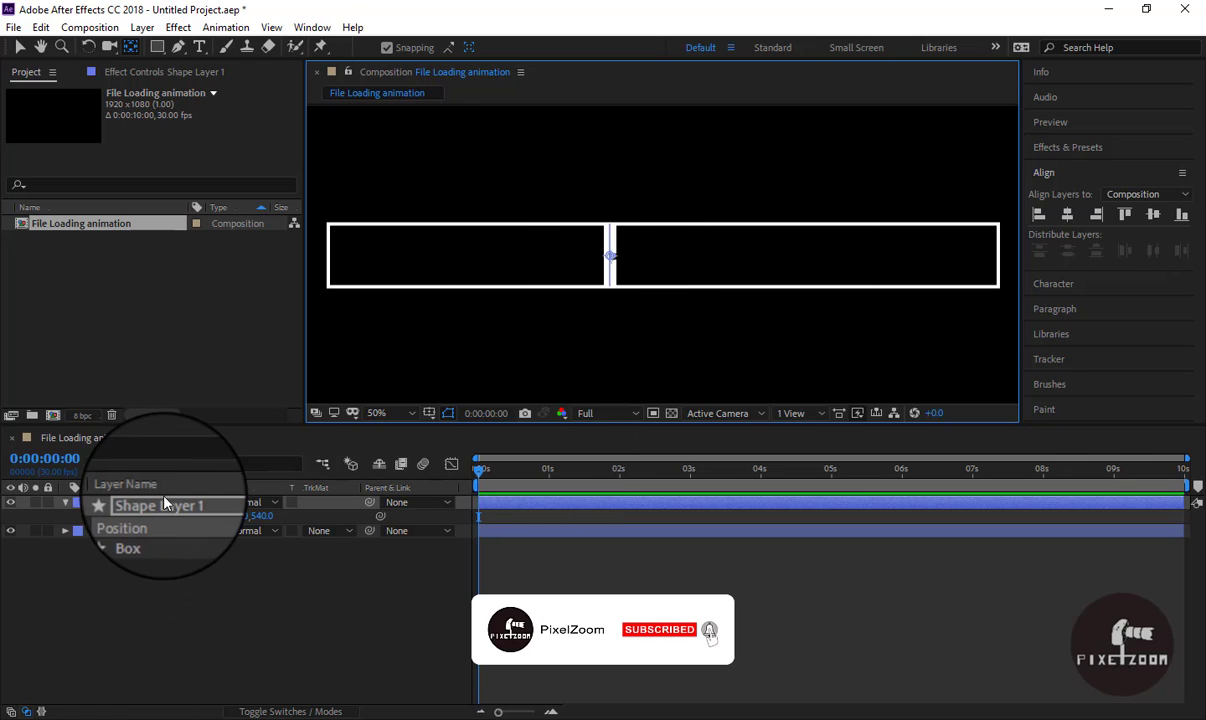
pyautogui.moveTo(240, 516); pyautogui.dragTo(66, 525)
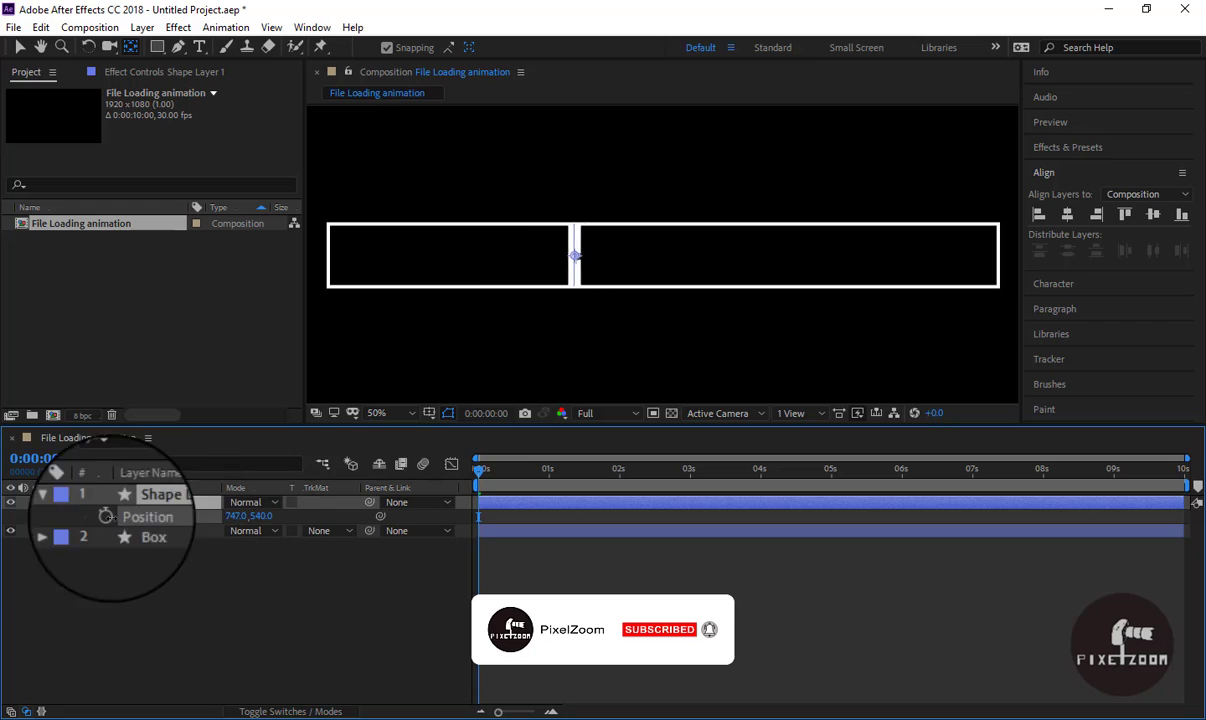
pyautogui.moveTo(240, 516); pyautogui.dragTo(12, 522)
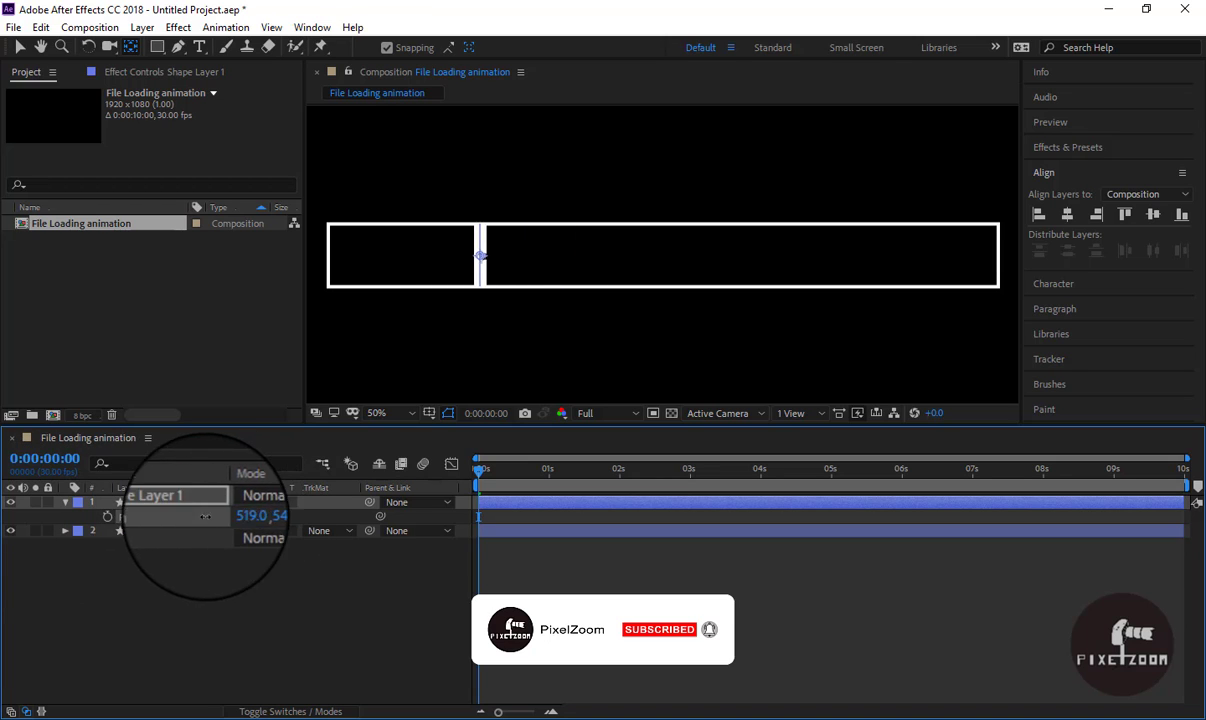
pyautogui.moveTo(248, 516); pyautogui.dragTo(170, 518)
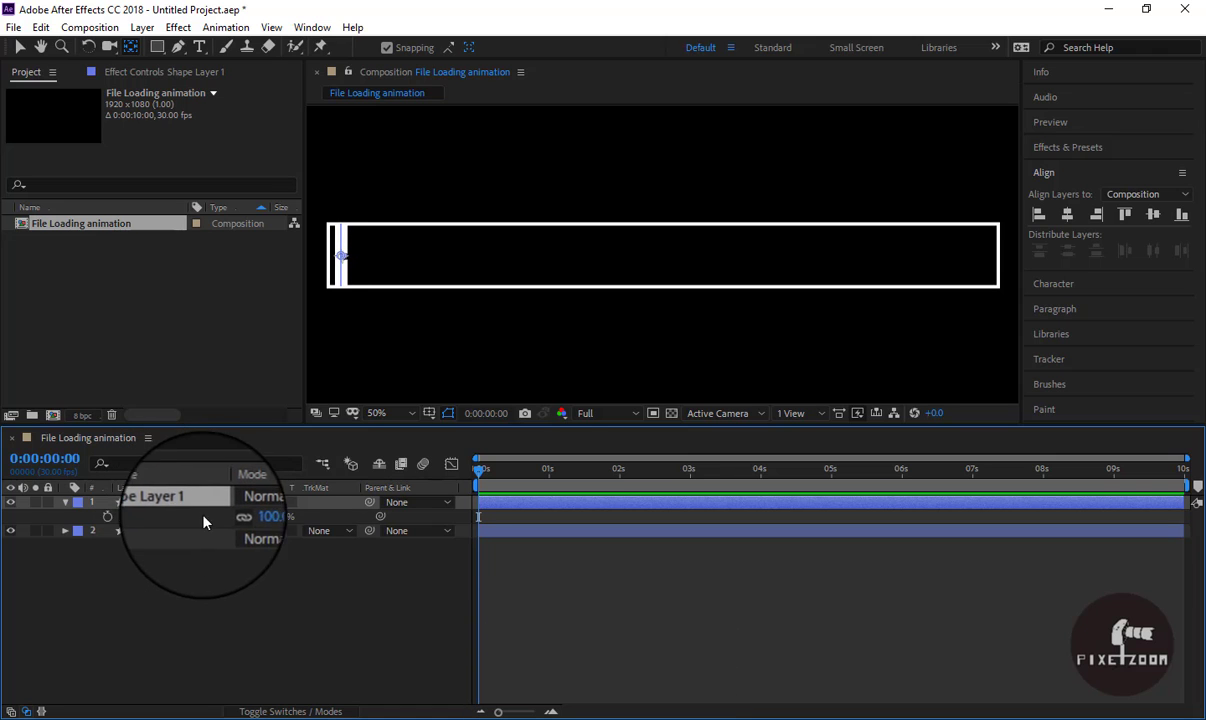
# Step: Scale the bar to 79% and rename its layer 'Line'
pyautogui.press('s')
pyautogui.moveTo(255, 515); pyautogui.dragTo(234, 516)
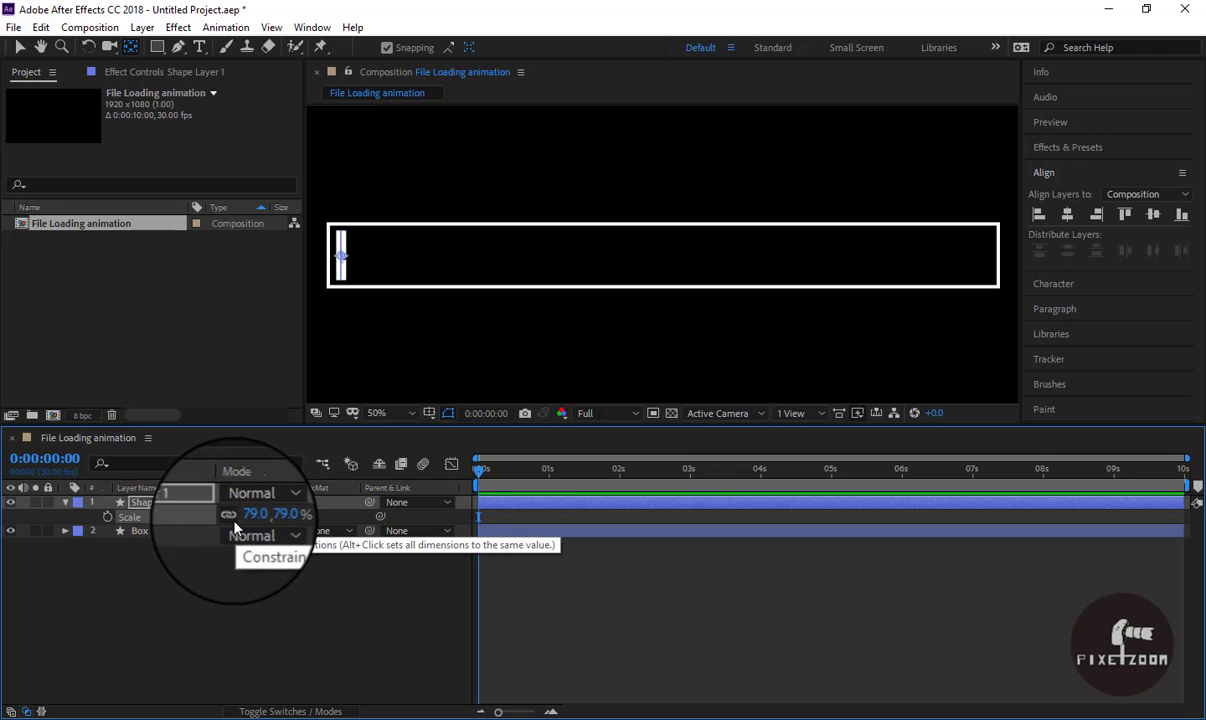
pyautogui.write('Line')
pyautogui.press('Return')
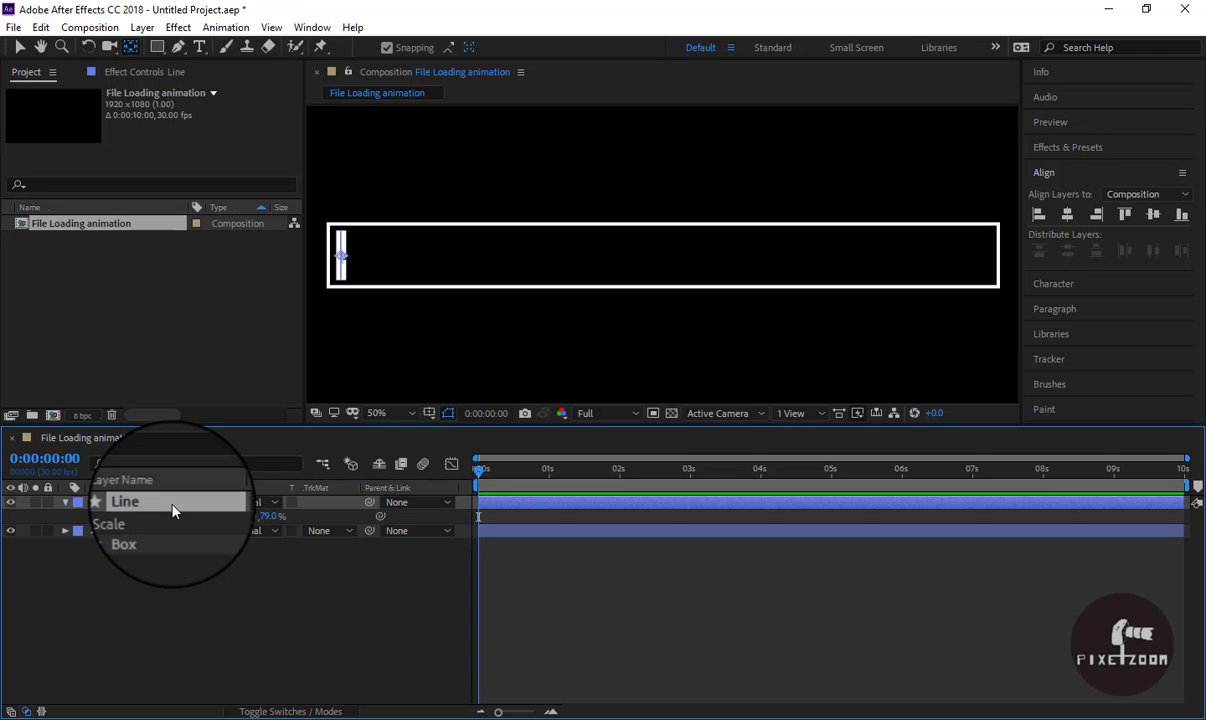
pyautogui.click(66, 504)
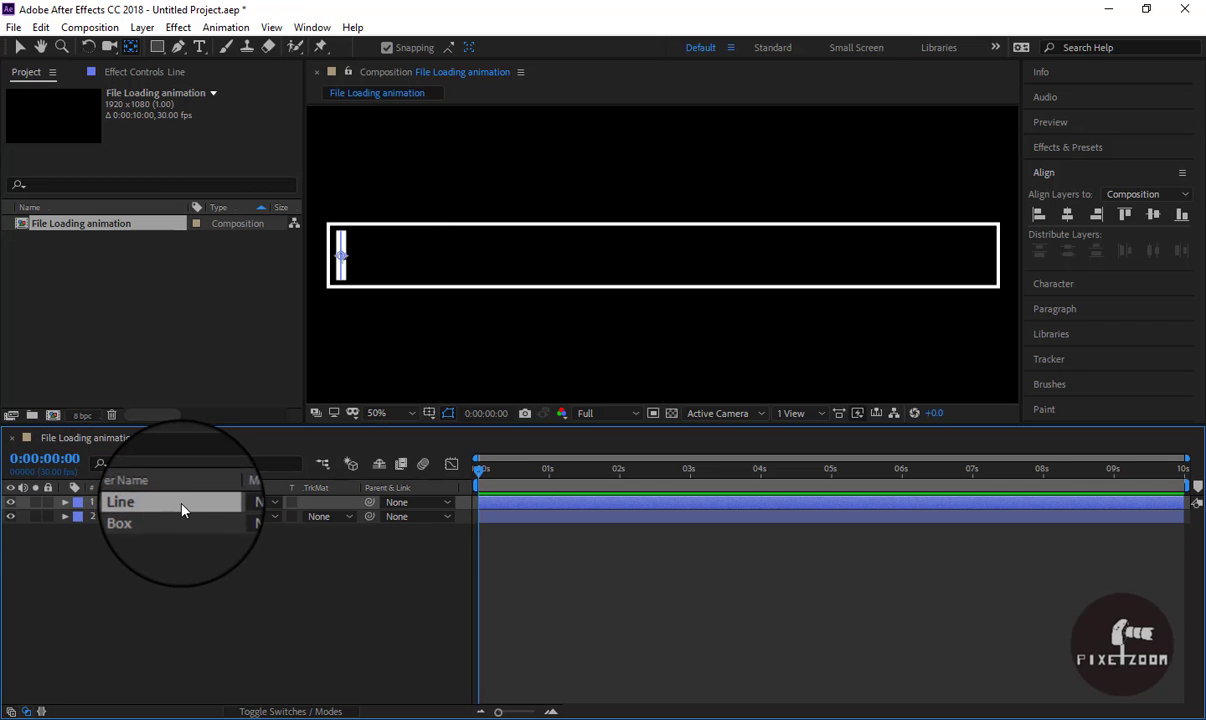
# Step: Add a Repeater to the Line layer and raise its Copies to 25
pyautogui.click(66, 502)
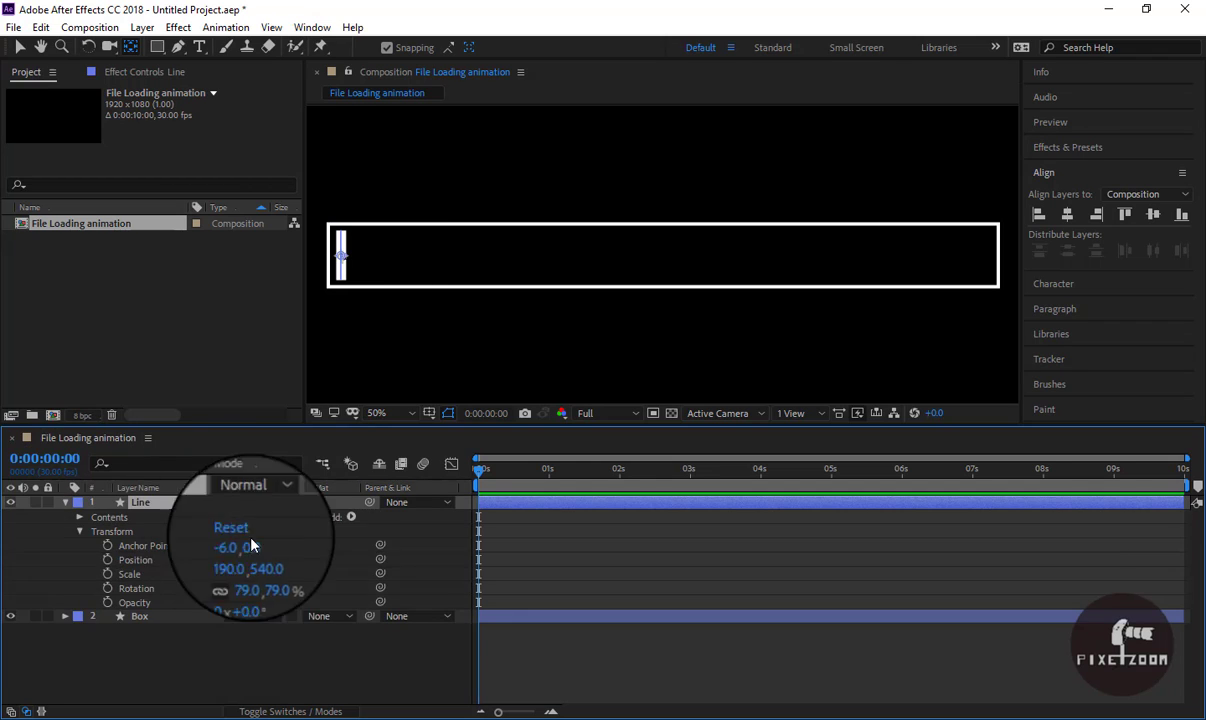
pyautogui.click(351, 519)
pyautogui.click(381, 364)
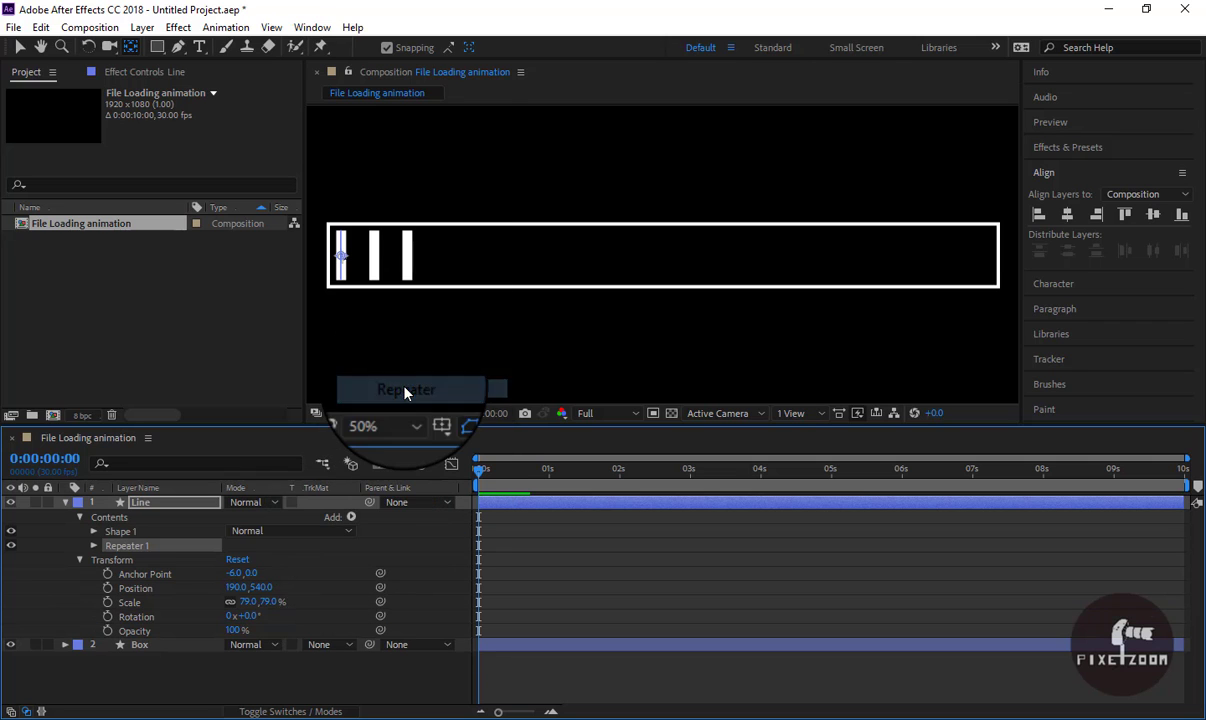
pyautogui.click(94, 545)
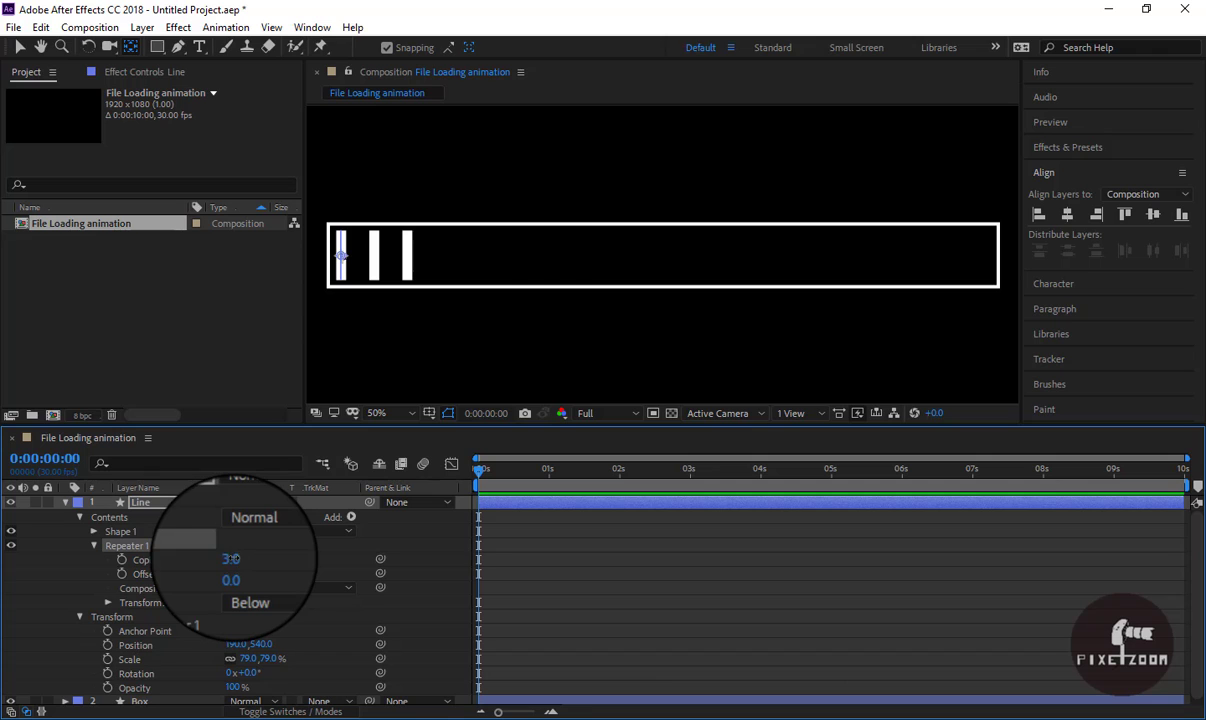
pyautogui.moveTo(231, 558); pyautogui.dragTo(253, 558)
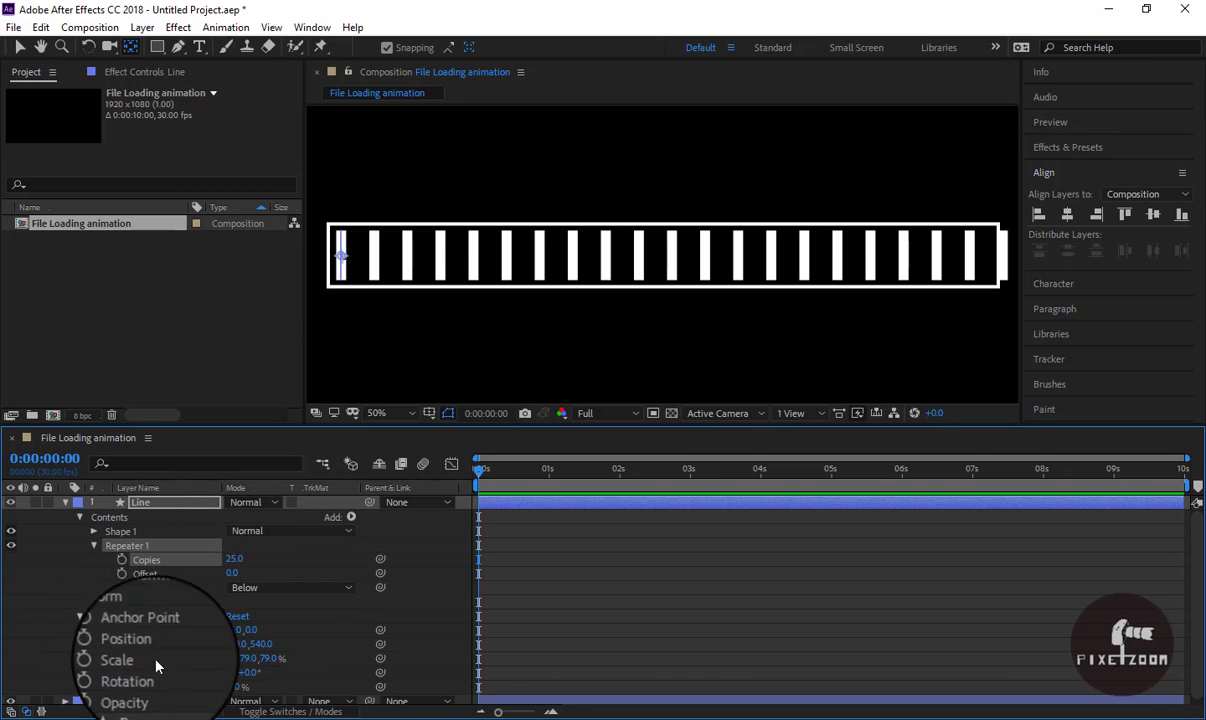
pyautogui.click(106, 602)
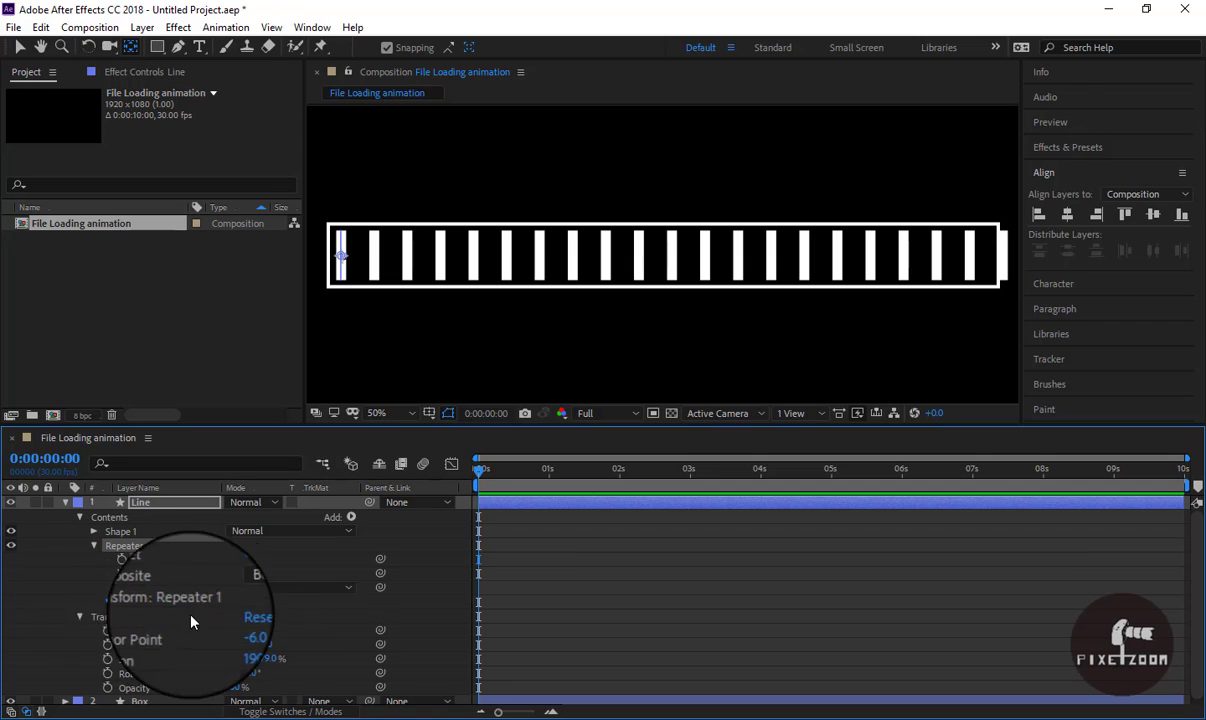
# Step: Lower the repeater's Position X spacing and raise Copies to 55 so bars span the box
pyautogui.moveTo(240, 630); pyautogui.dragTo(184, 631)
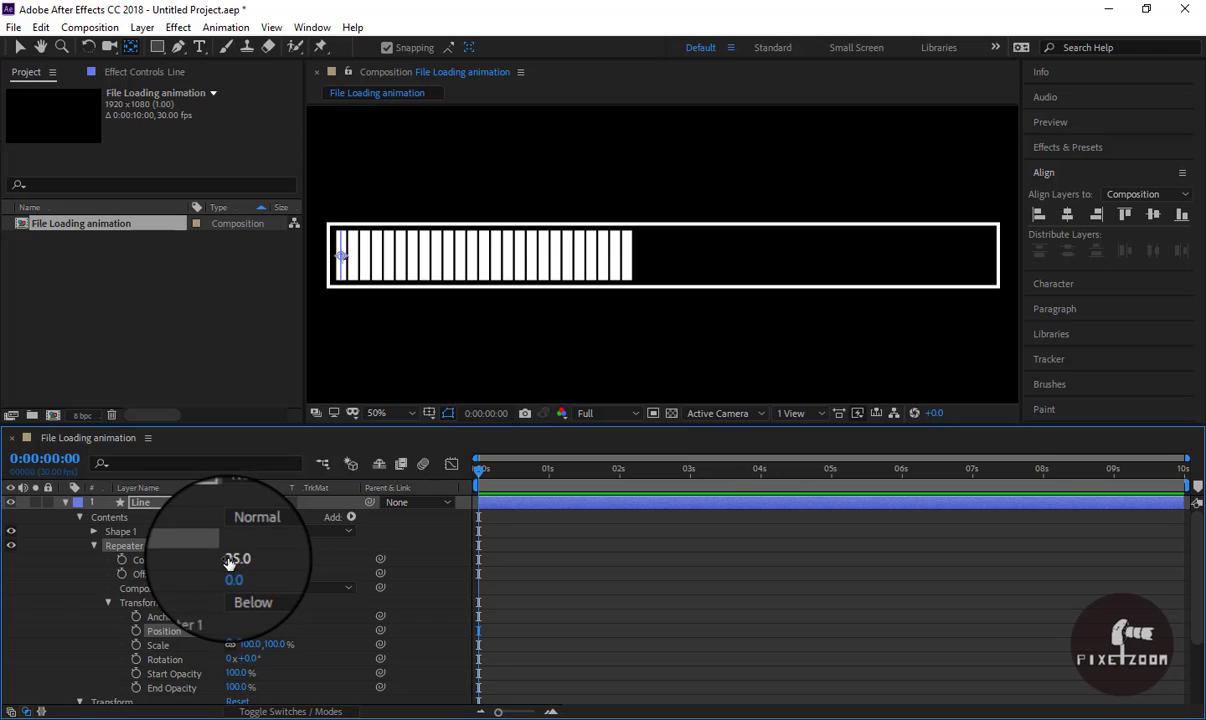
pyautogui.moveTo(231, 563); pyautogui.dragTo(259, 564)
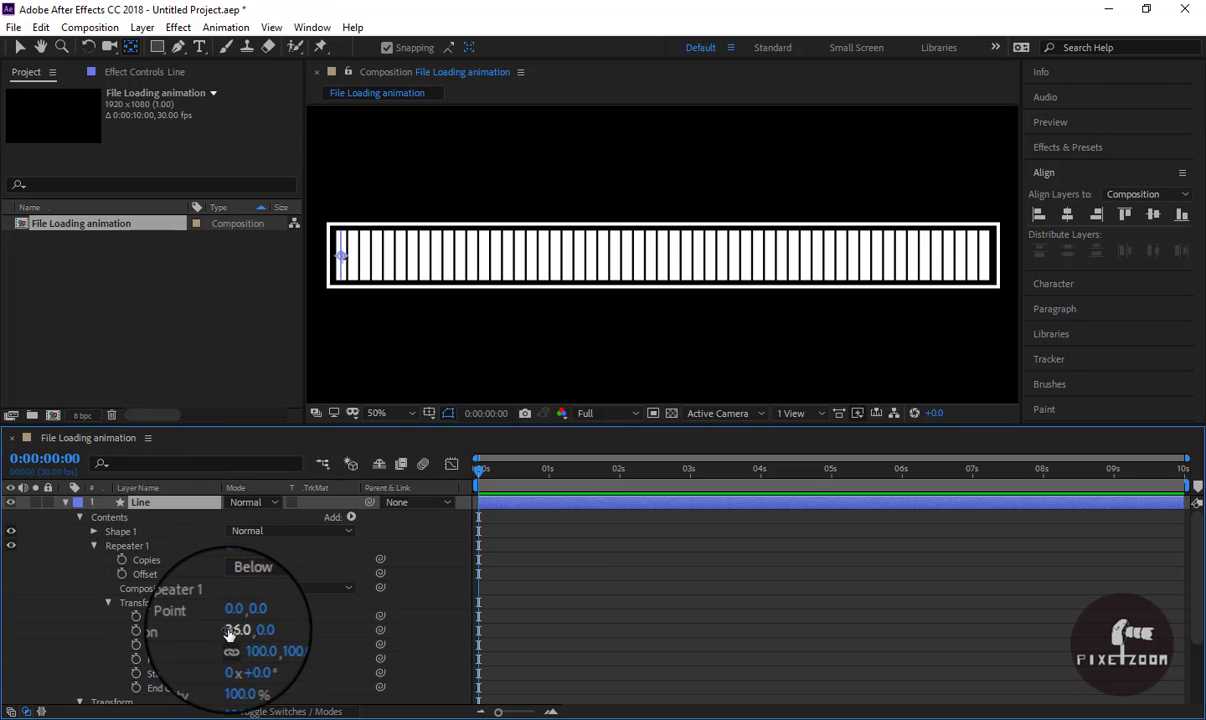
# Step: Set the Line layer's position to 192, 540 and deselect it
pyautogui.click(165, 509)
pyautogui.press('p')
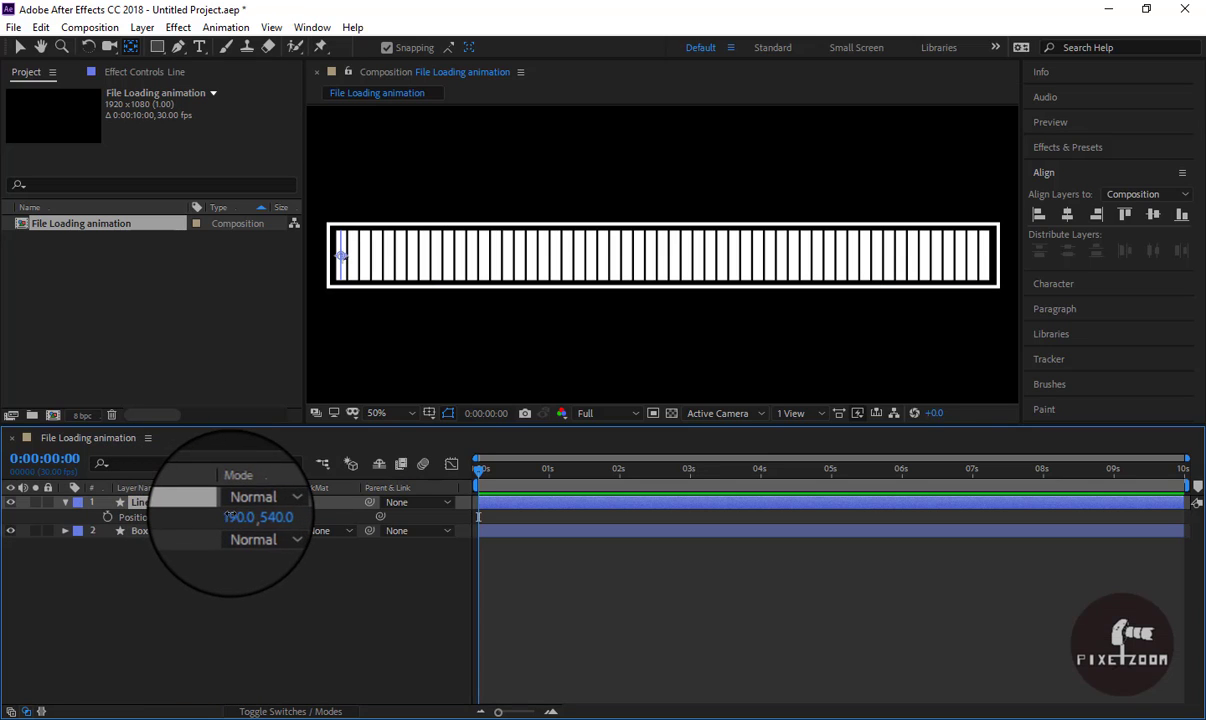
pyautogui.click(230, 517)
pyautogui.write('193')
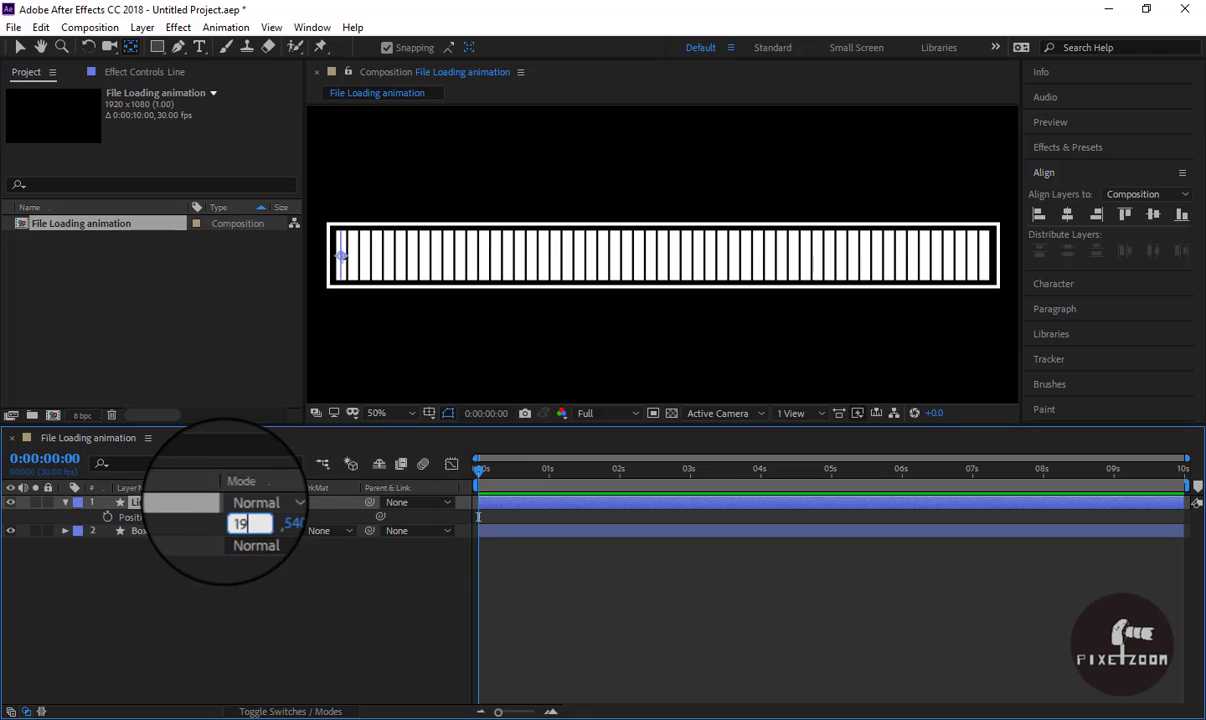
pyautogui.press('Return')
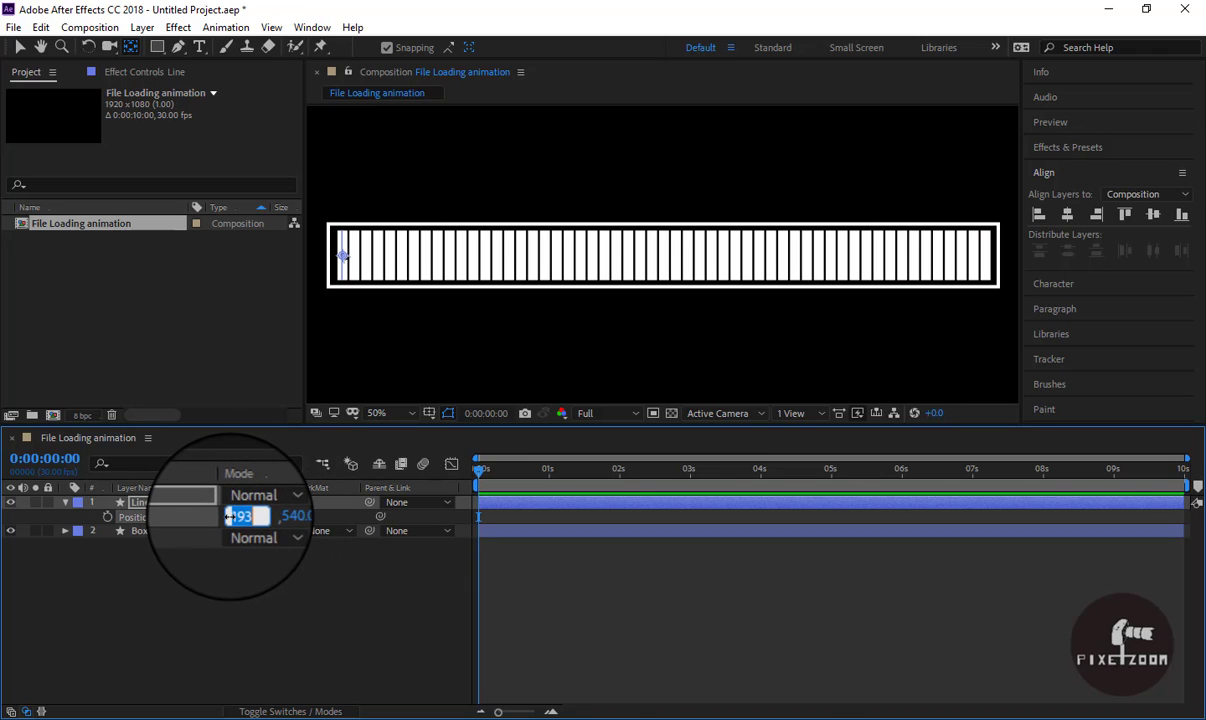
pyautogui.write('192')
pyautogui.press('Return')
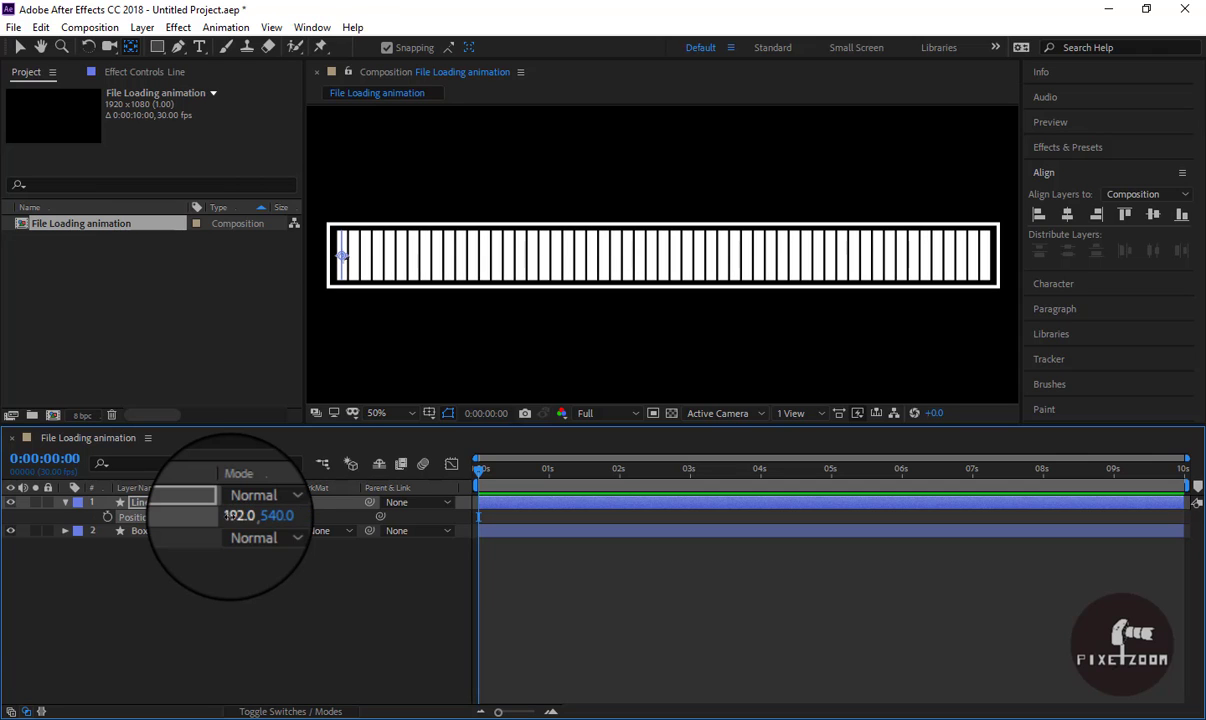
pyautogui.click(235, 569)
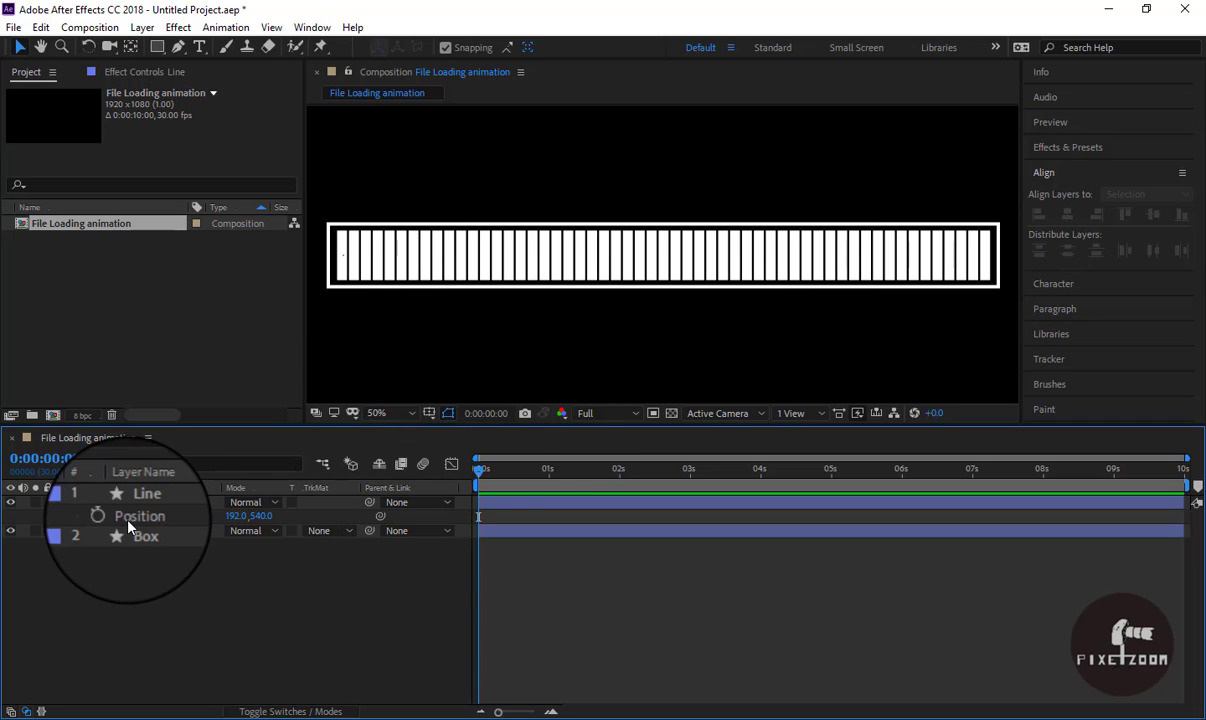
# Step: Review the Line layer's repeater and Path 1 settings, then collapse the layer
pyautogui.click(62, 505)
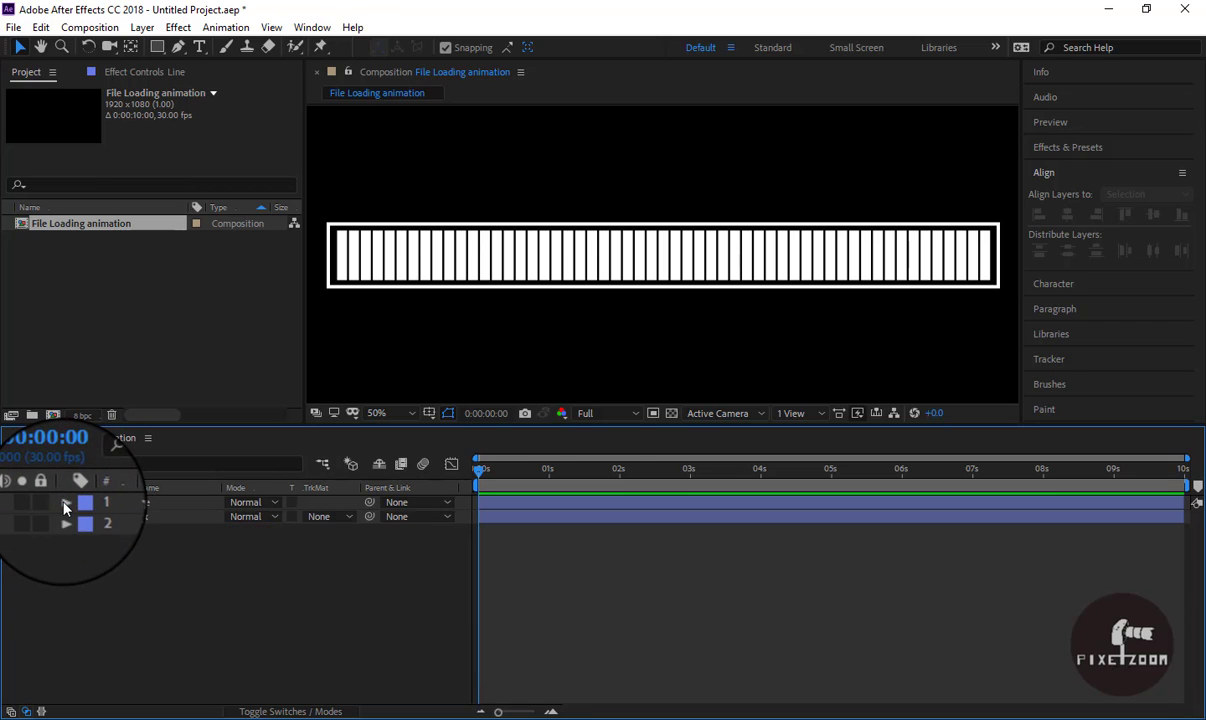
pyautogui.click(62, 505)
pyautogui.click(80, 517)
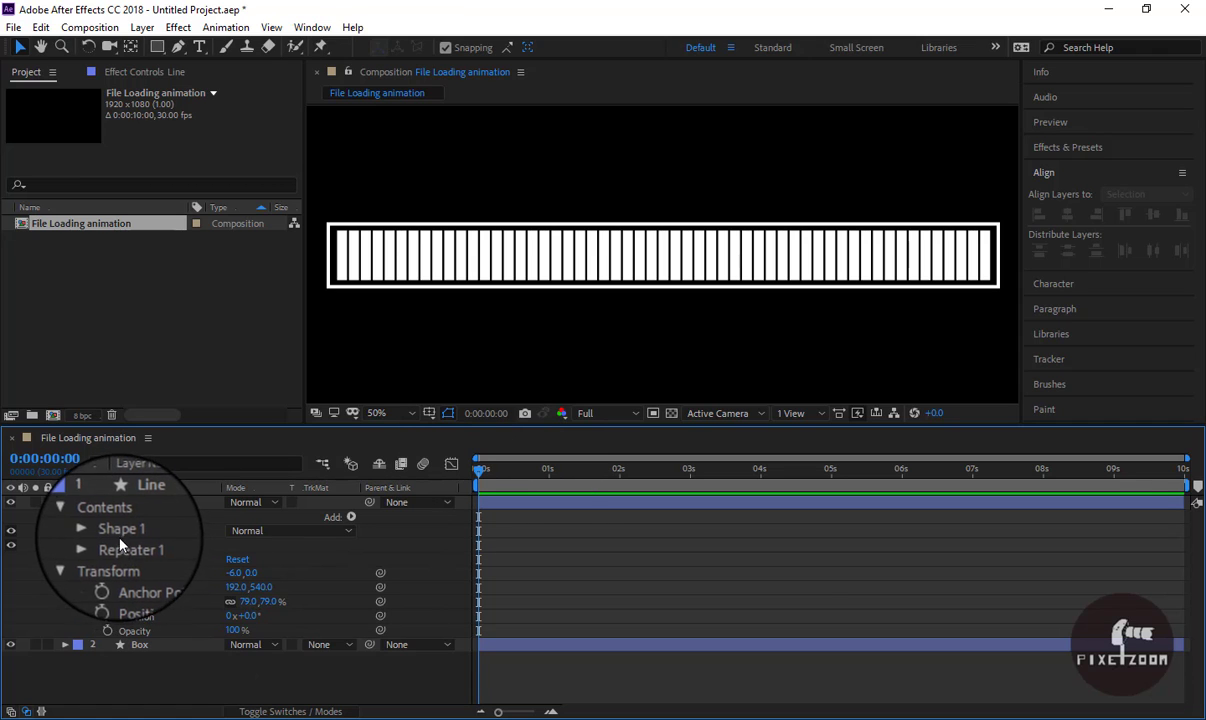
pyautogui.click(88, 544)
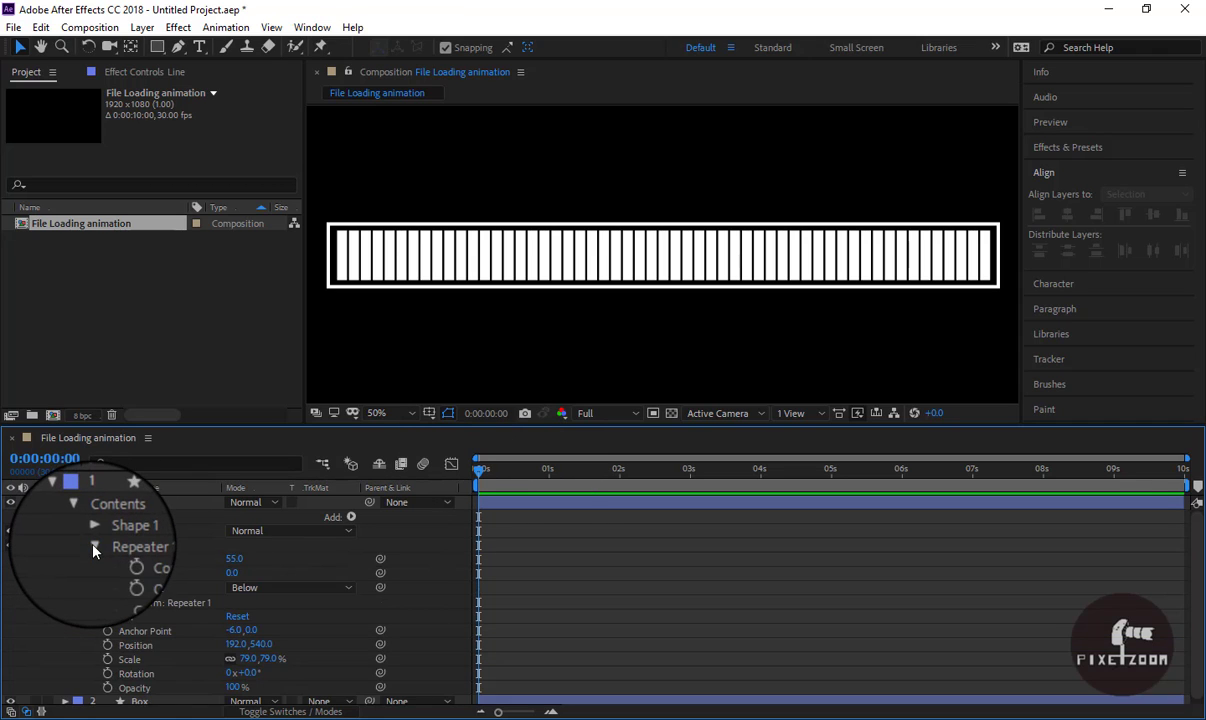
pyautogui.click(95, 535)
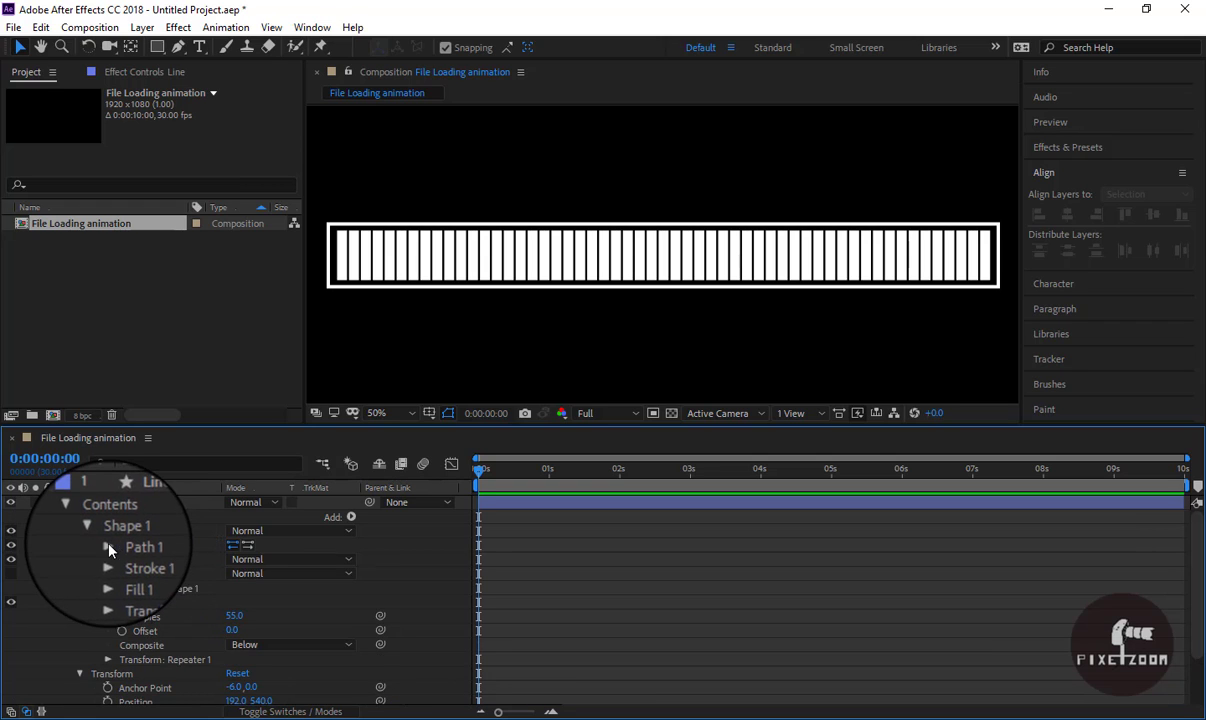
pyautogui.click(100, 540)
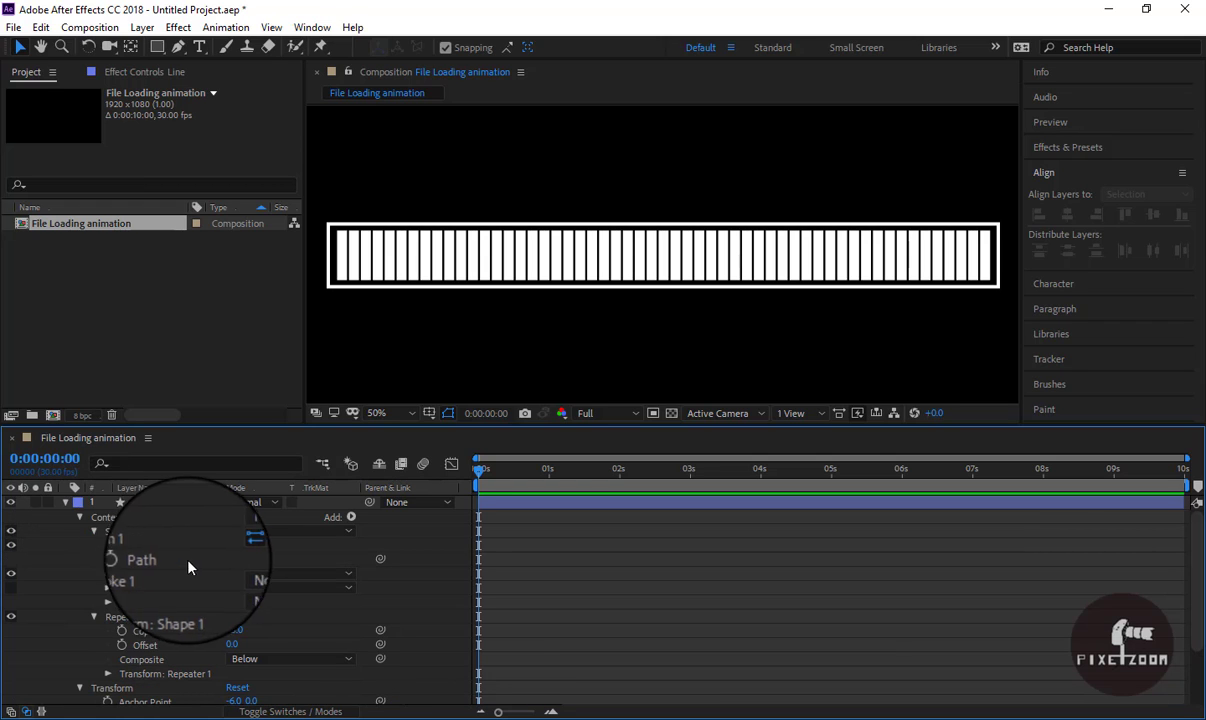
pyautogui.click(97, 547)
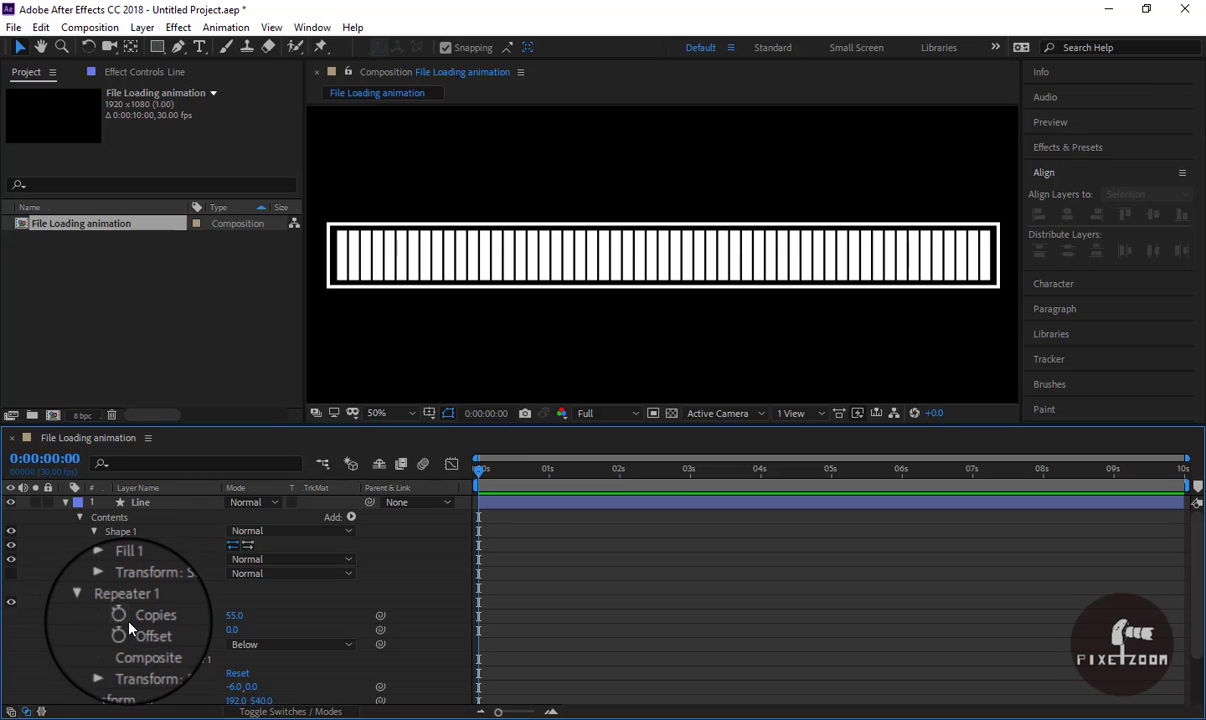
pyautogui.scroll(-2, 232, 612)
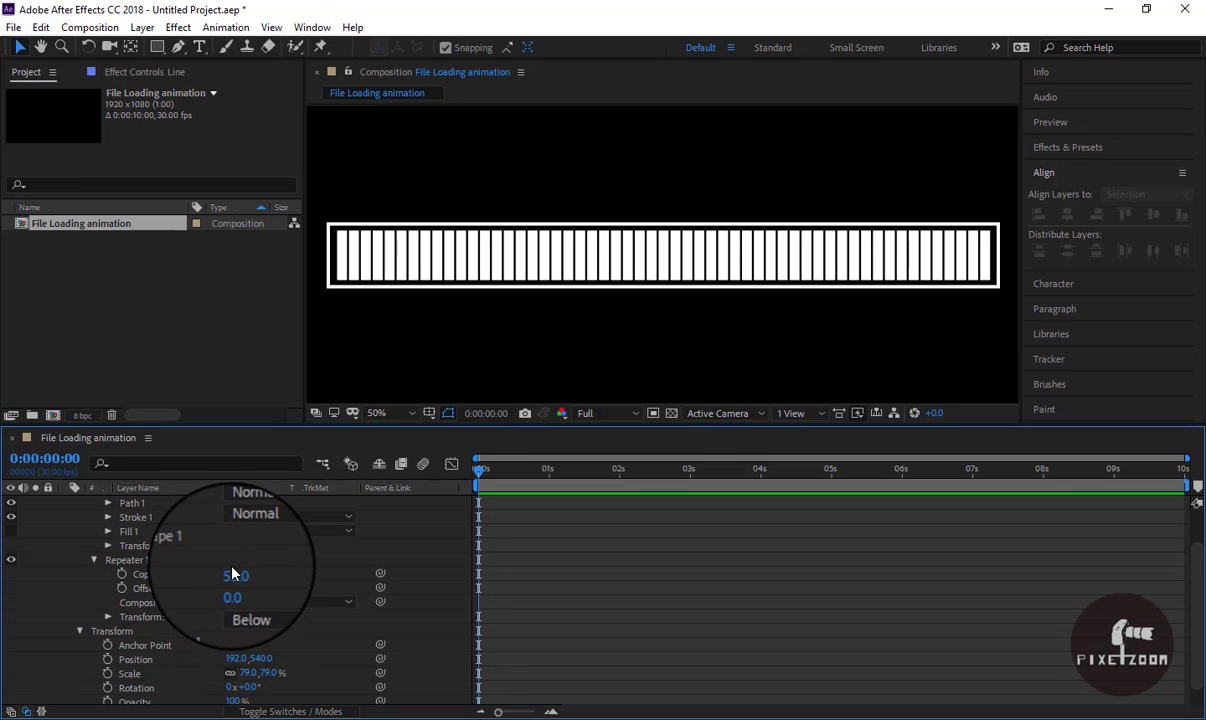
pyautogui.scroll(2, 232, 560)
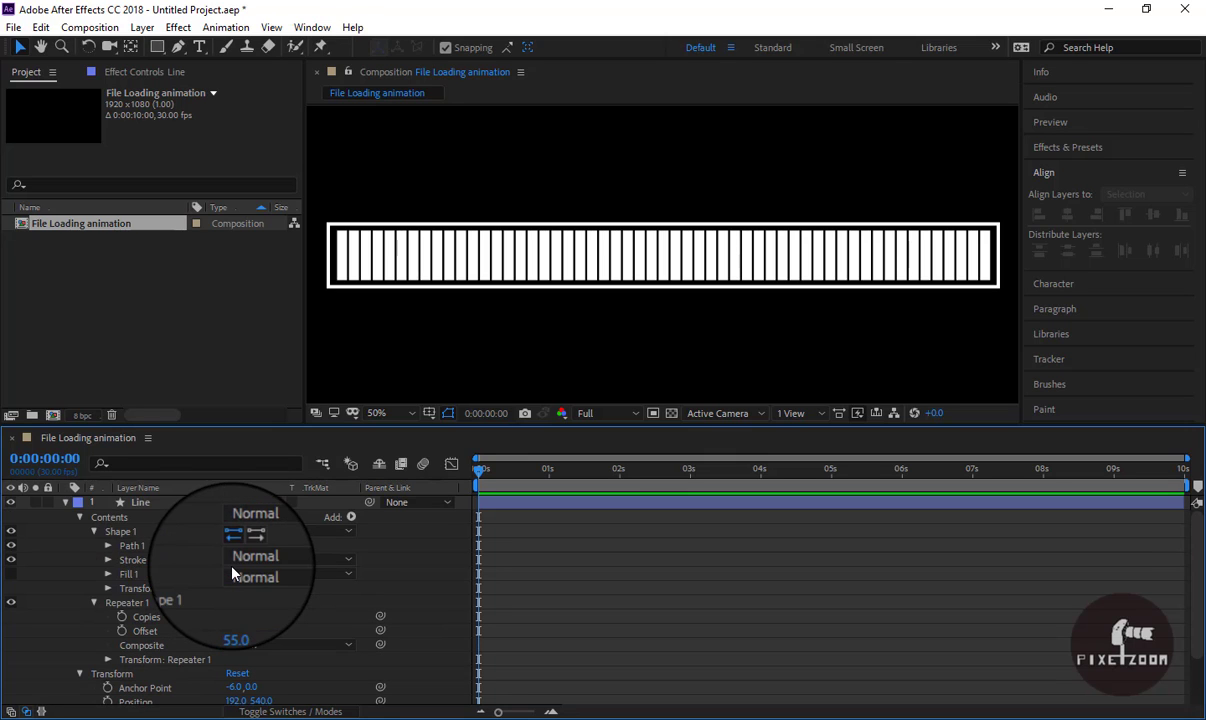
pyautogui.click(65, 502)
# Step: Resize the Box rectangle path to 1585 × 148.6 to tighten the outline around the bars
pyautogui.click(65, 516)
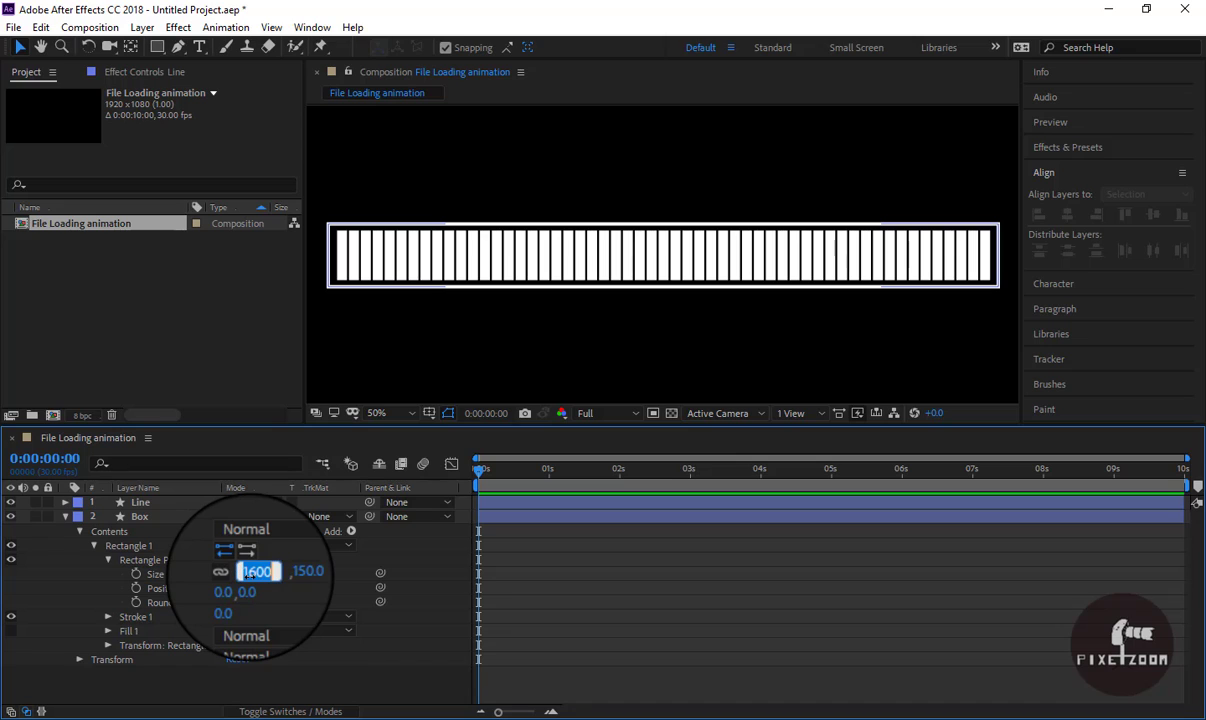
pyautogui.write('1585')
pyautogui.press('Return')
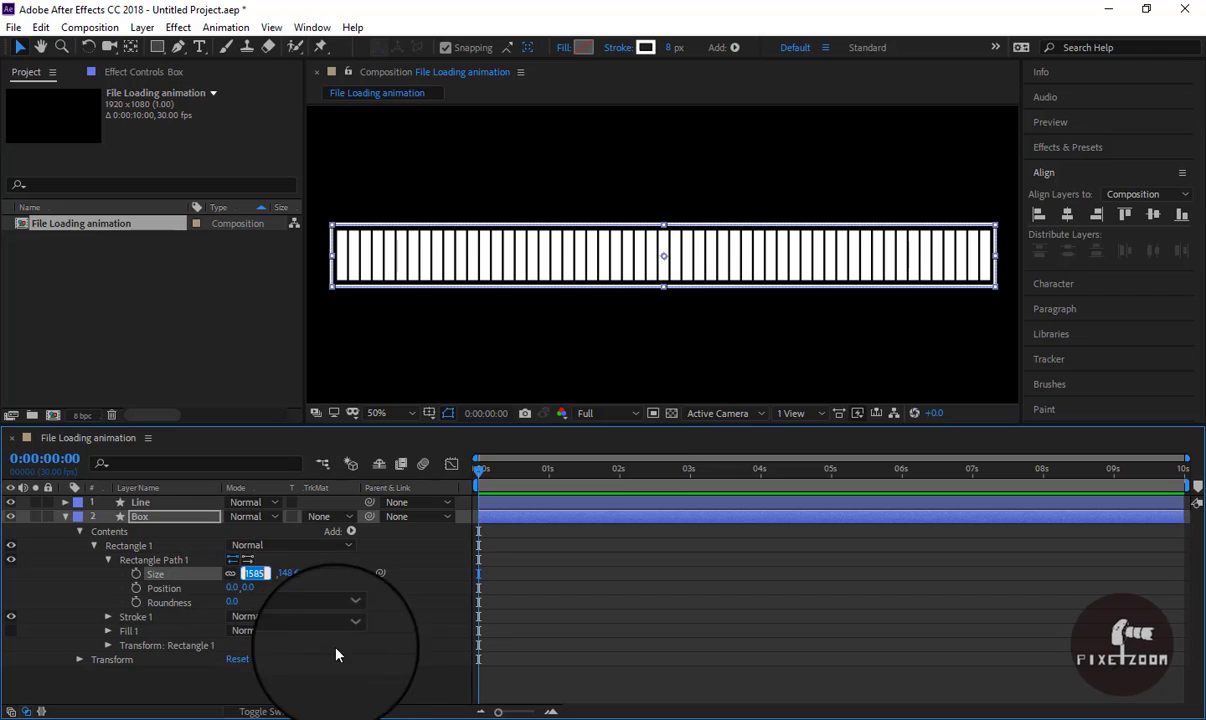
pyautogui.click(296, 600)
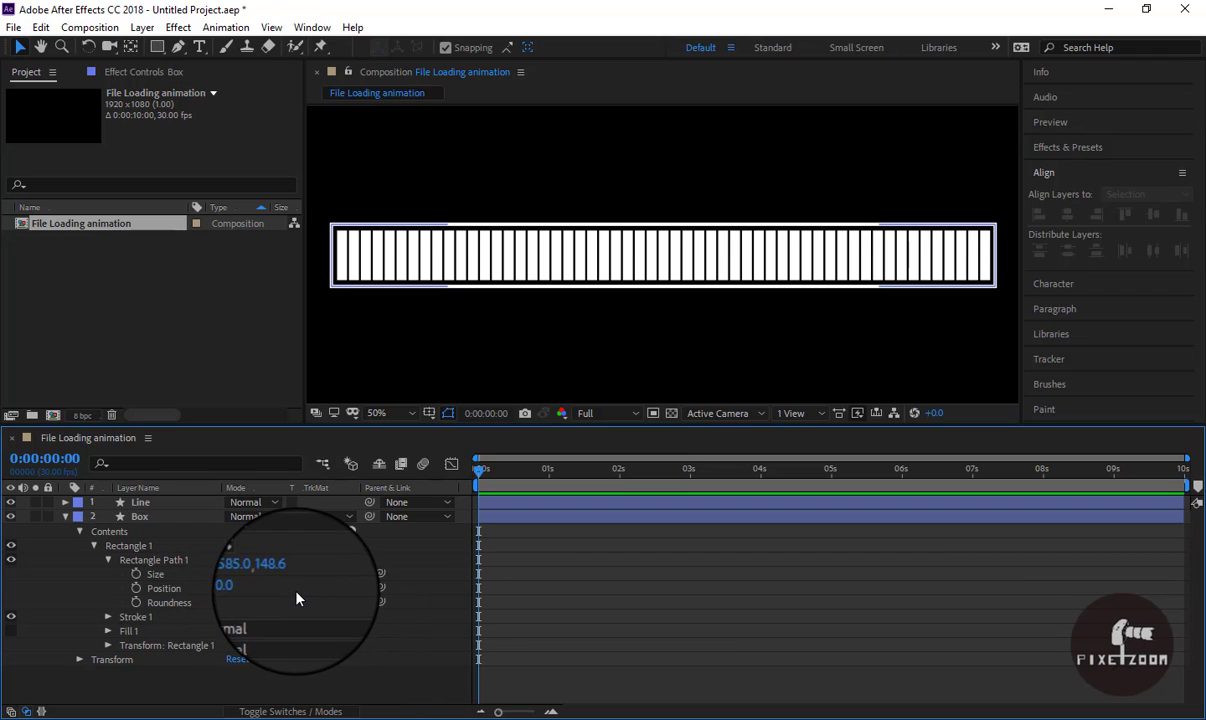
pyautogui.click(65, 516)
pyautogui.click(64, 498)
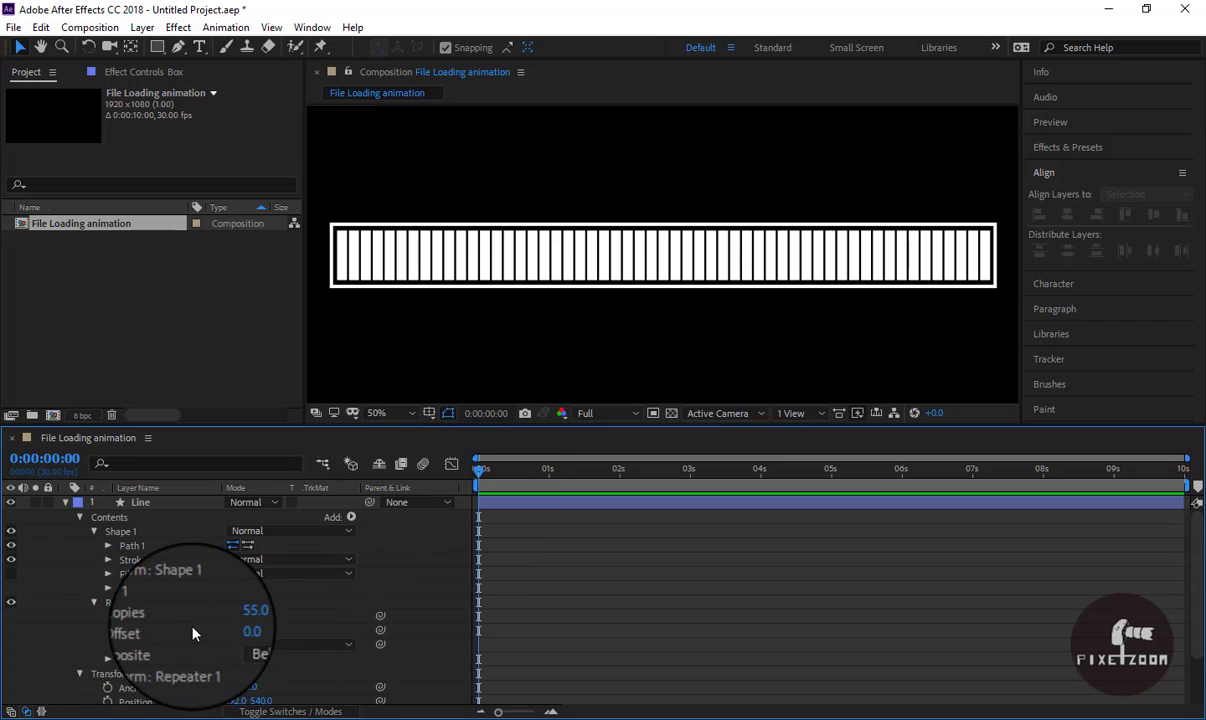
# Step: Keyframe the repeater's Copies at 0 at 0:00, adding rising keyframes at 1:00, 1:15 and 2:05
pyautogui.click(122, 616)
pyautogui.click(244, 614)
pyautogui.write('0')
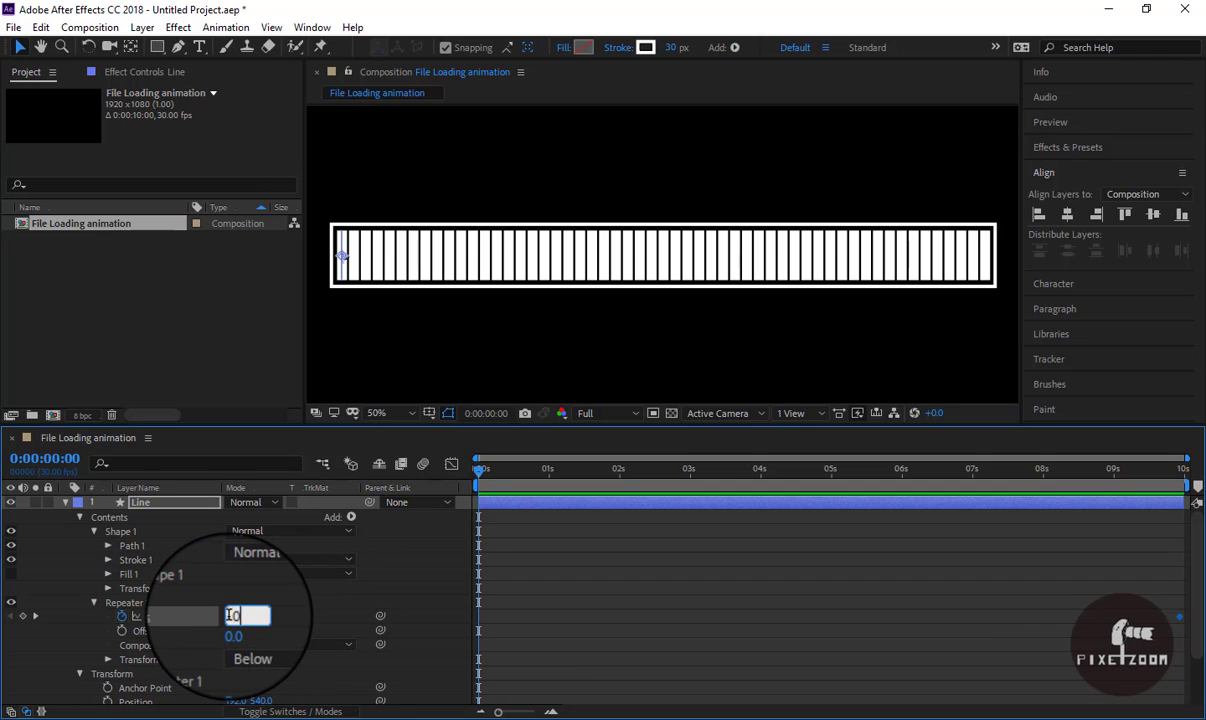
pyautogui.press('Return')
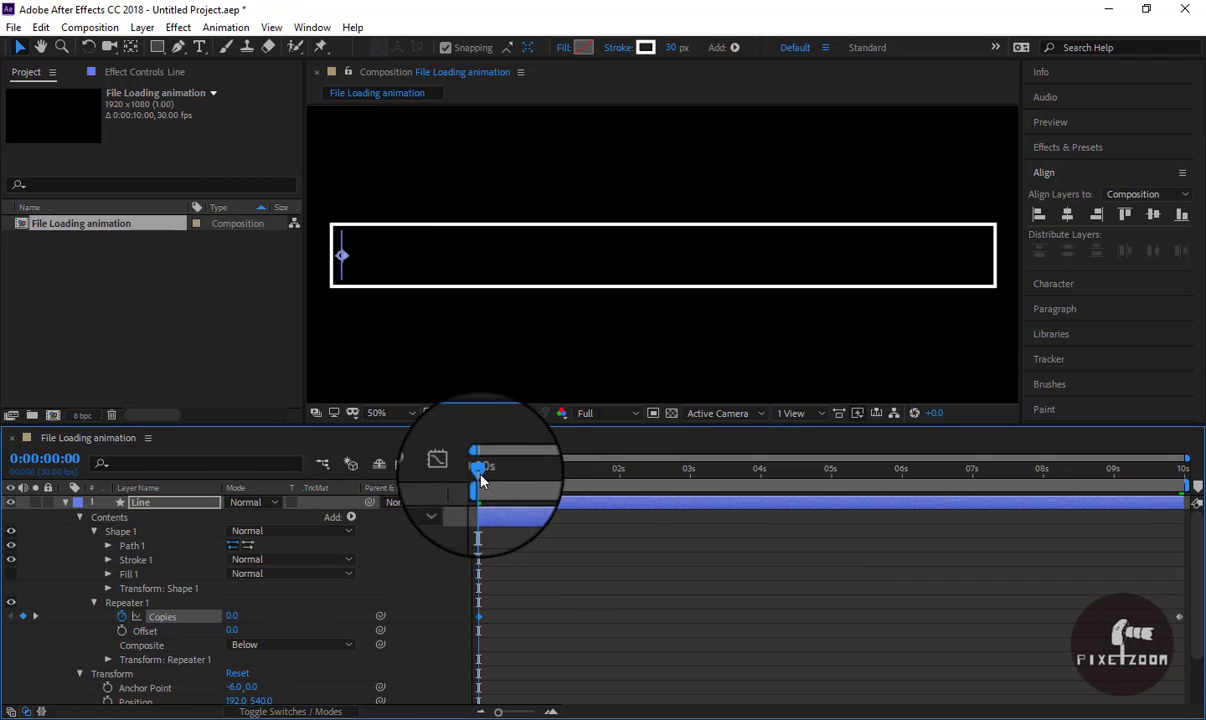
pyautogui.moveTo(481, 481); pyautogui.dragTo(552, 482)
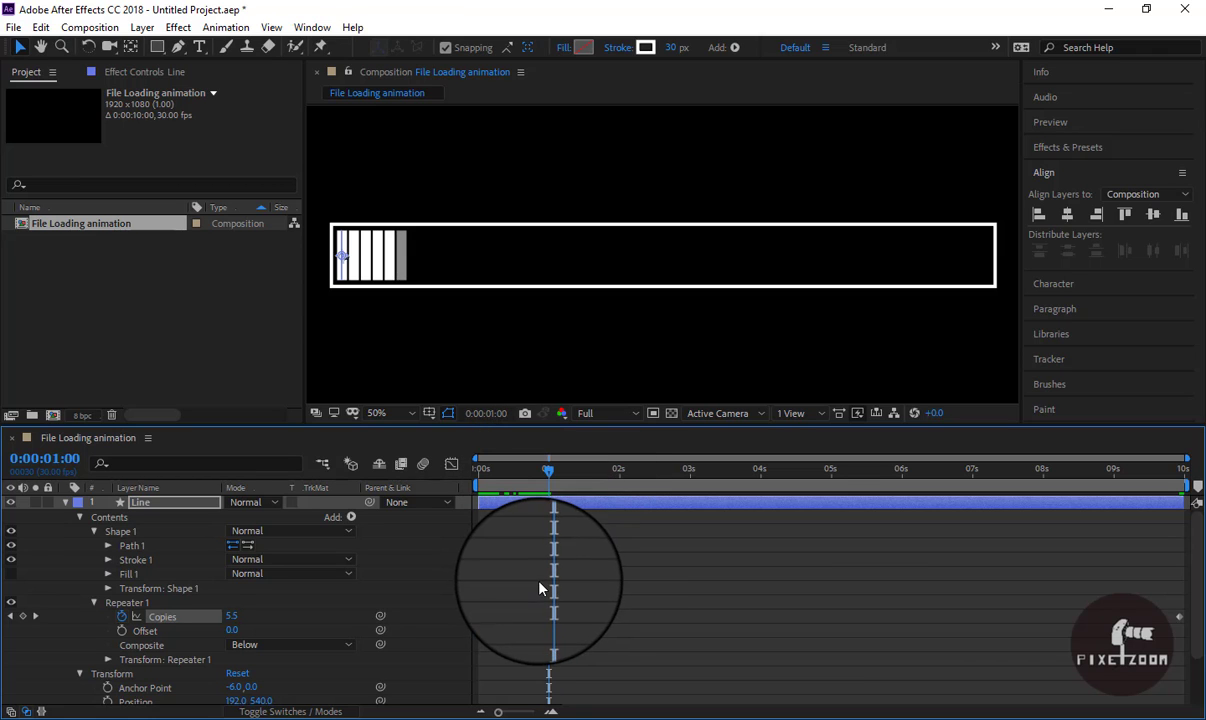
pyautogui.click(22, 617)
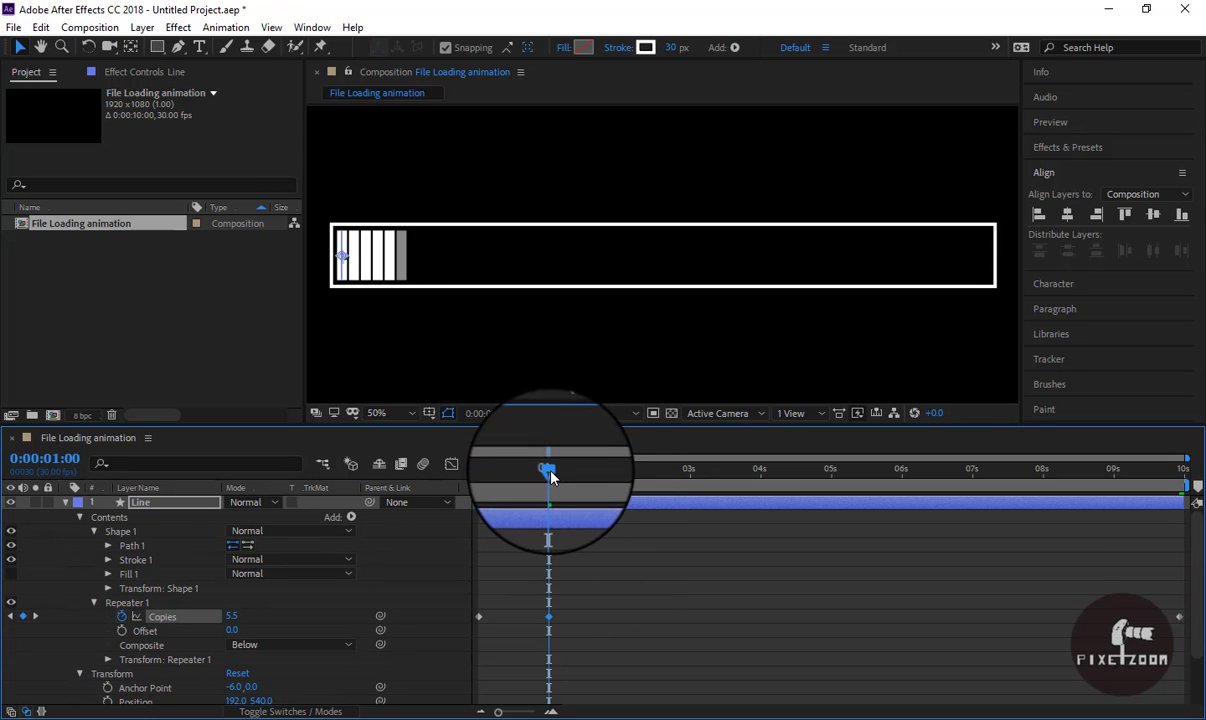
pyautogui.moveTo(552, 476); pyautogui.dragTo(596, 470)
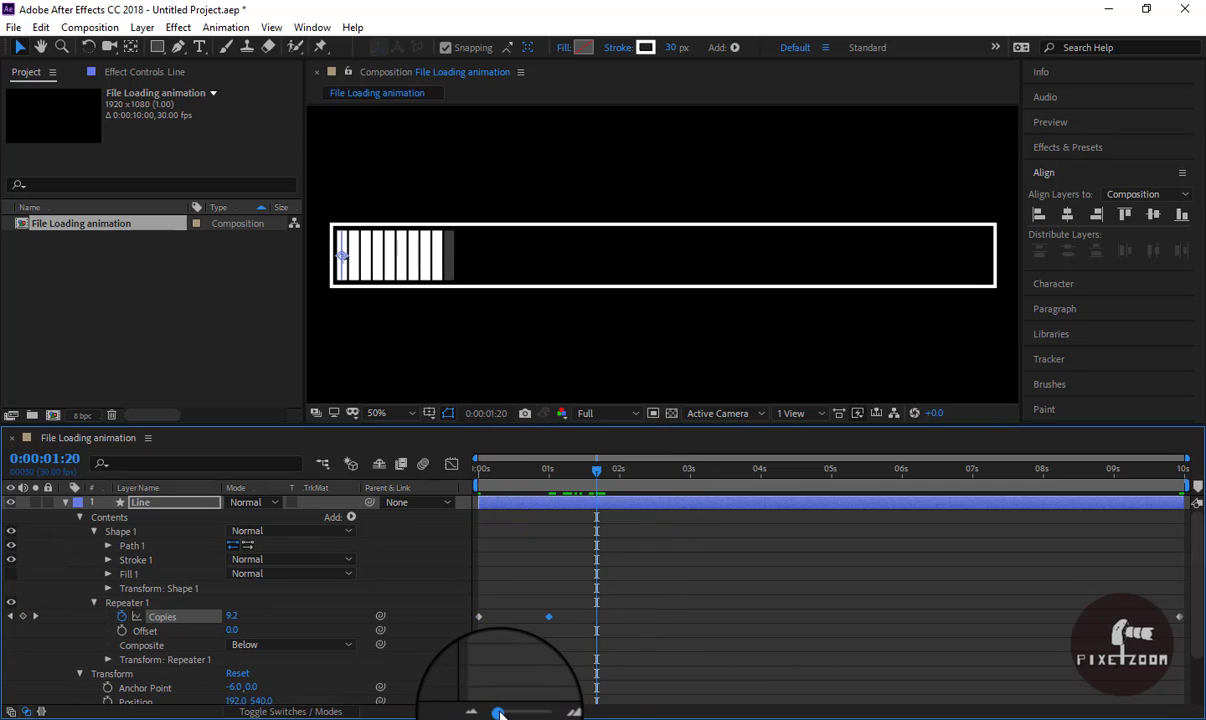
pyautogui.moveTo(498, 713); pyautogui.dragTo(507, 713)
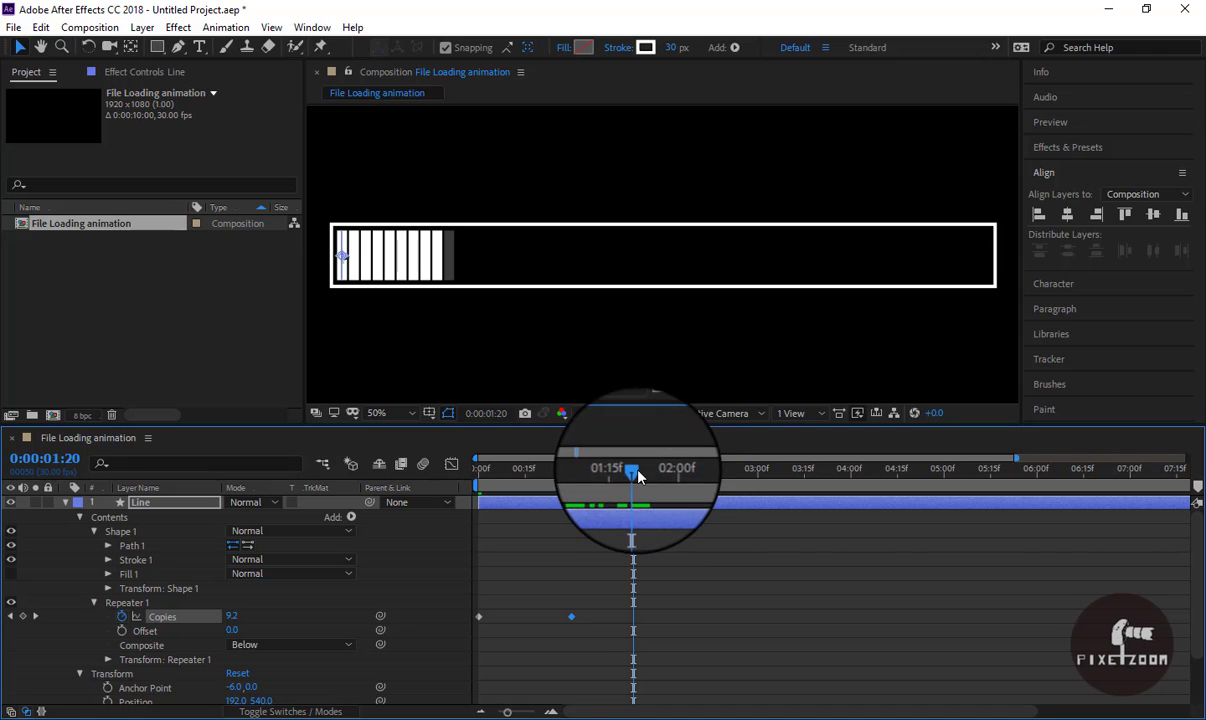
pyautogui.moveTo(638, 476); pyautogui.dragTo(619, 481)
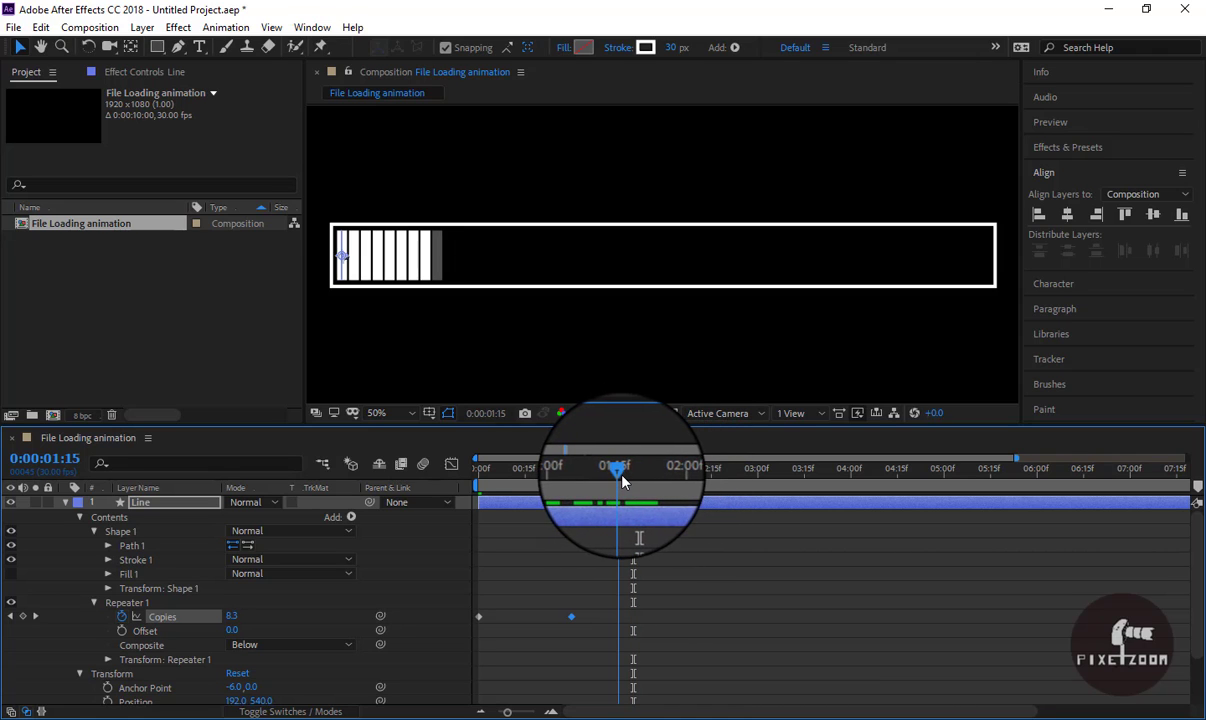
pyautogui.click(618, 616)
pyautogui.moveTo(619, 468); pyautogui.dragTo(685, 485)
pyautogui.moveTo(231, 615); pyautogui.dragTo(256, 616)
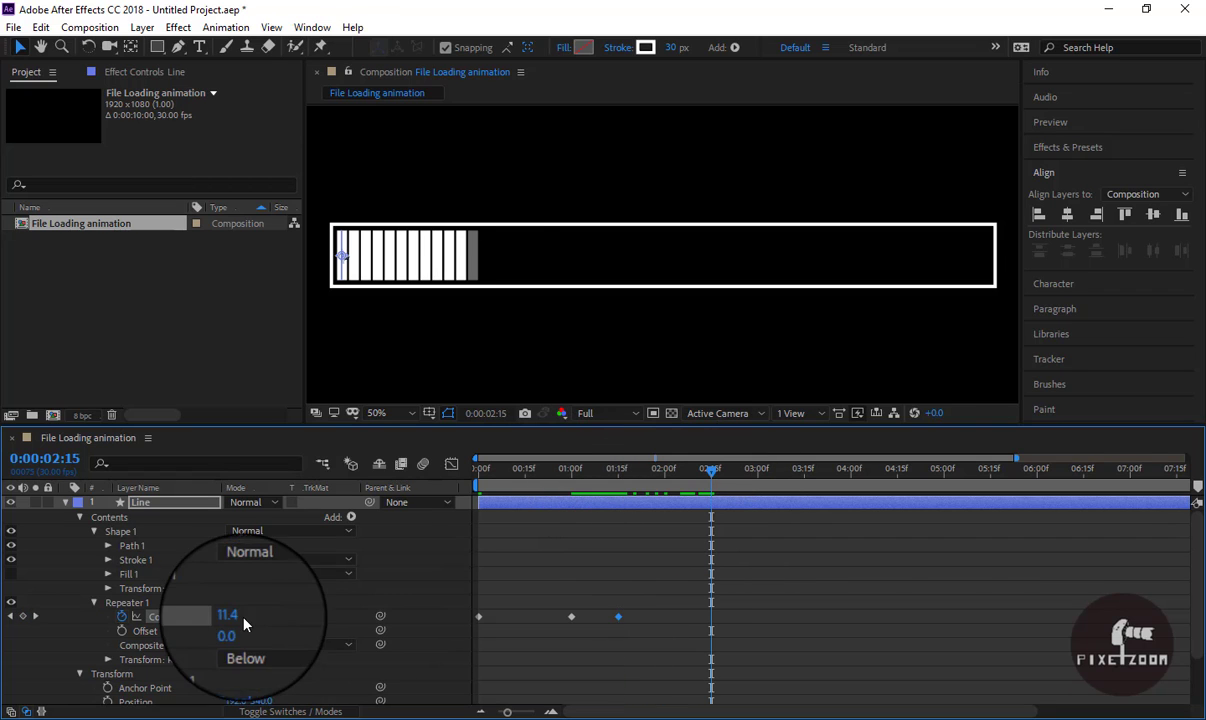
# Step: Add more Copies keyframes at 3:15, 4:15 (27) and near 8:00, ending at 55 at 9:15
pyautogui.click(553, 490)
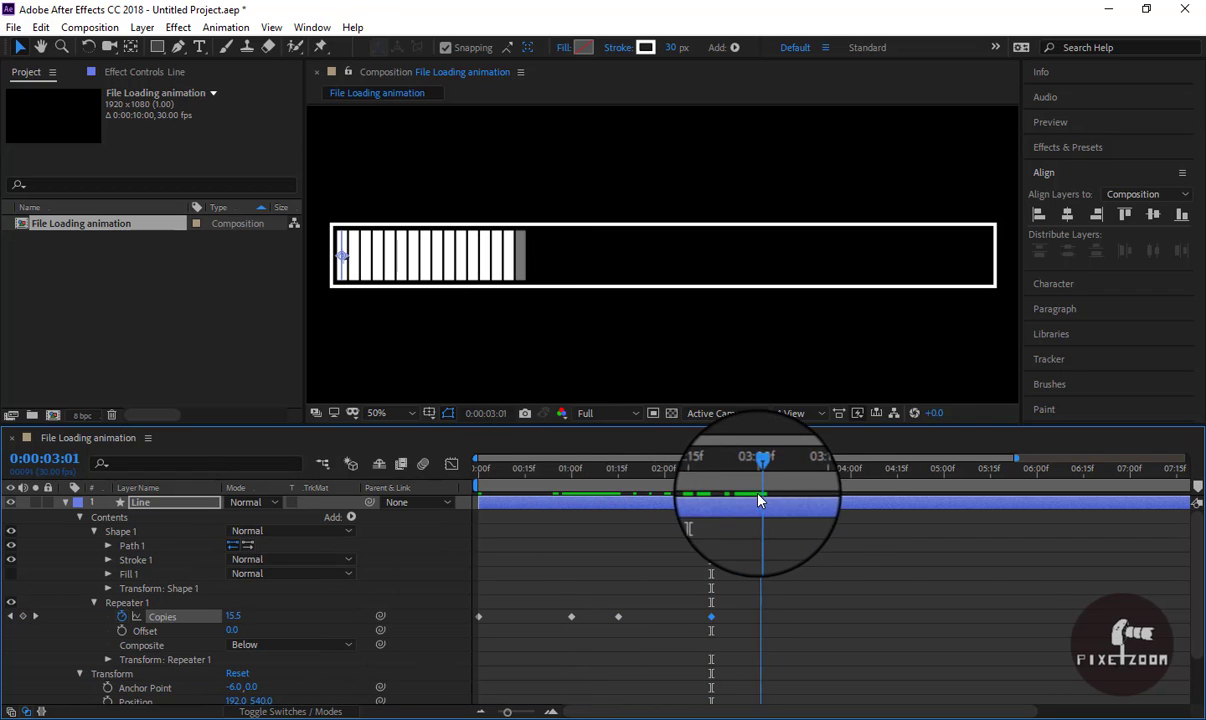
pyautogui.hotkey('ctrl', 'v')
pyautogui.moveTo(553, 490)
pyautogui.mouseDown()
pyautogui.moveTo(802, 468)
pyautogui.moveTo(897, 487)
pyautogui.mouseUp()
pyautogui.moveTo(231, 616); pyautogui.dragTo(262, 616)
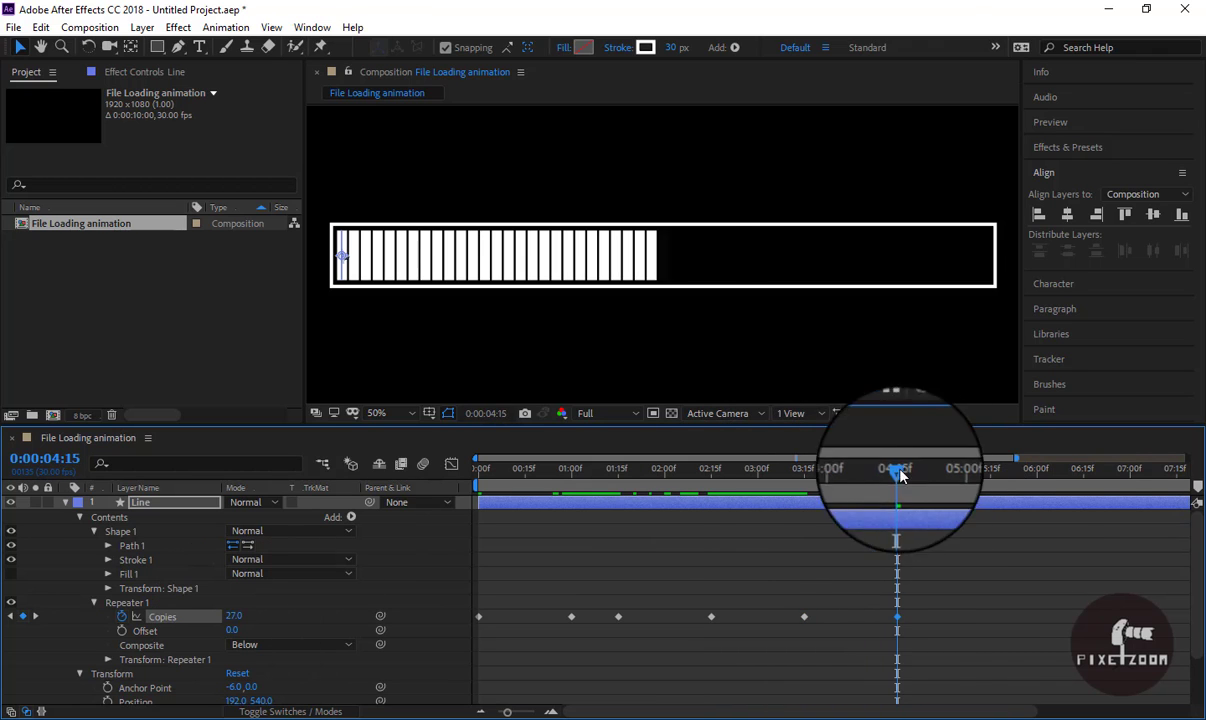
pyautogui.moveTo(897, 468)
pyautogui.mouseDown()
pyautogui.moveTo(1082, 487)
pyautogui.moveTo(1013, 470)
pyautogui.moveTo(1150, 468)
pyautogui.mouseUp()
pyautogui.click(22, 616)
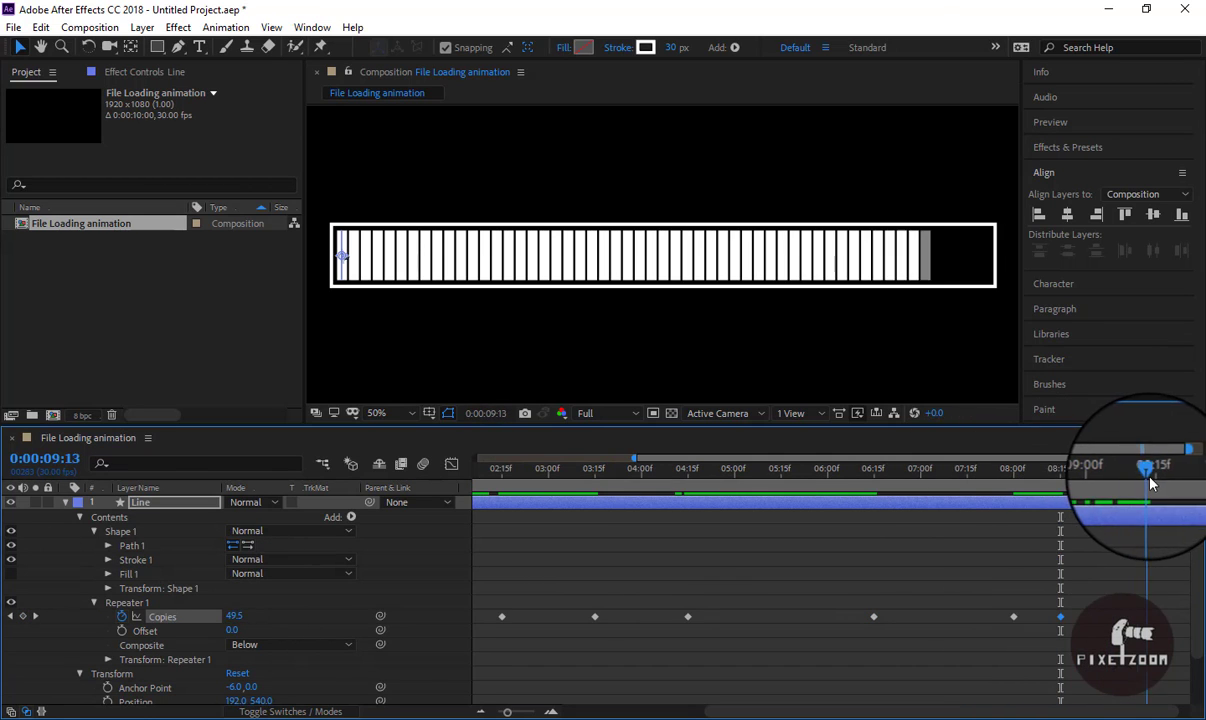
pyautogui.click(245, 616)
pyautogui.write('52')
pyautogui.press('Return')
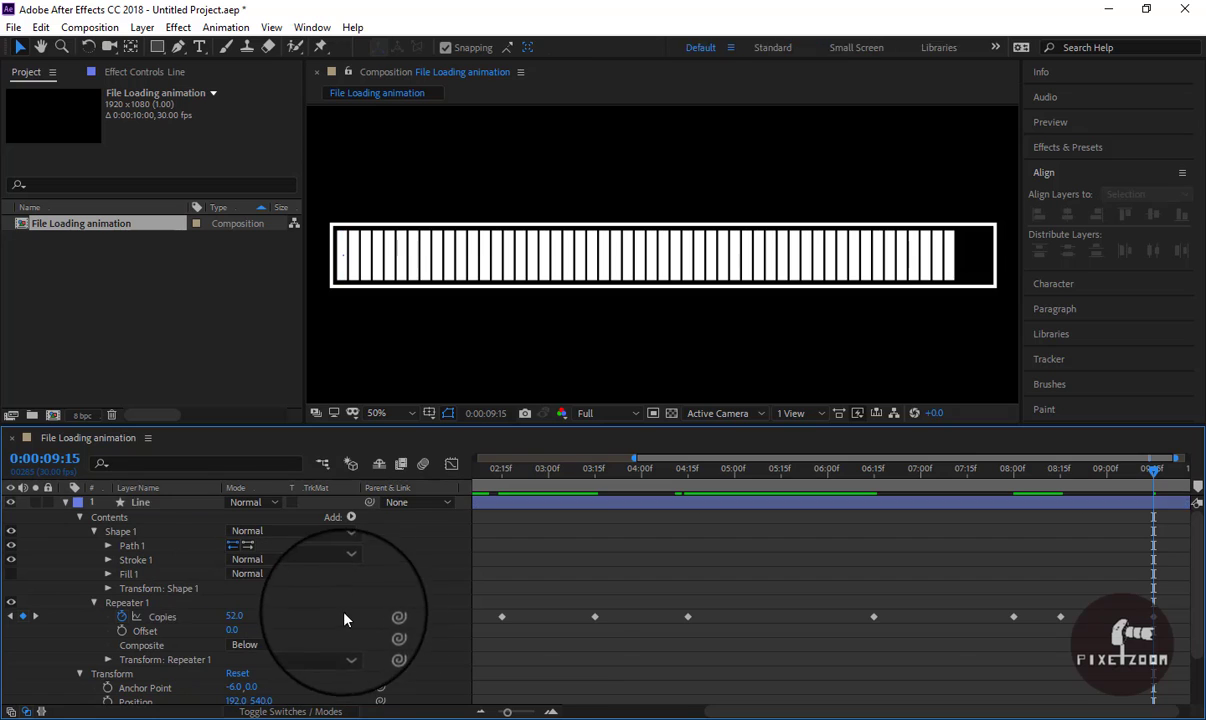
pyautogui.click(1183, 468)
# Step: Preview and scrub the bar-filling animation, then marquee-select all the Copies keyframes
pyautogui.moveTo(507, 711); pyautogui.dragTo(498, 711)
pyautogui.press('space')
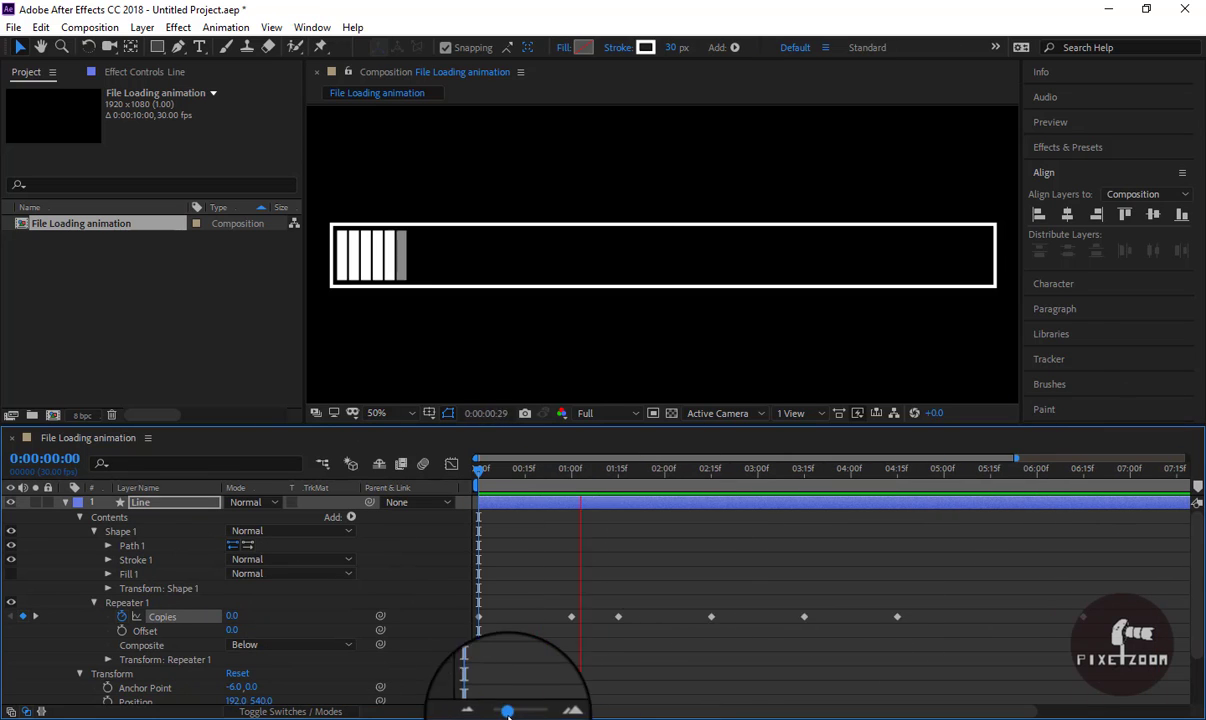
pyautogui.moveTo(480, 468); pyautogui.dragTo(1008, 500)
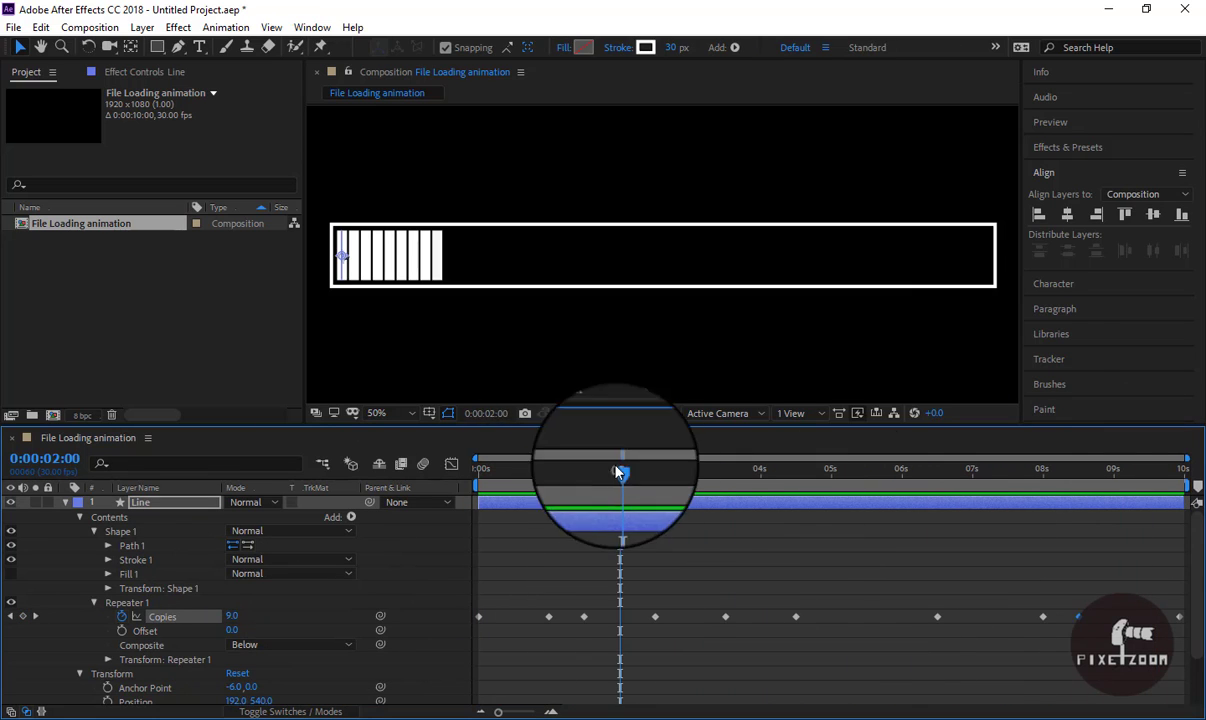
pyautogui.click(550, 711)
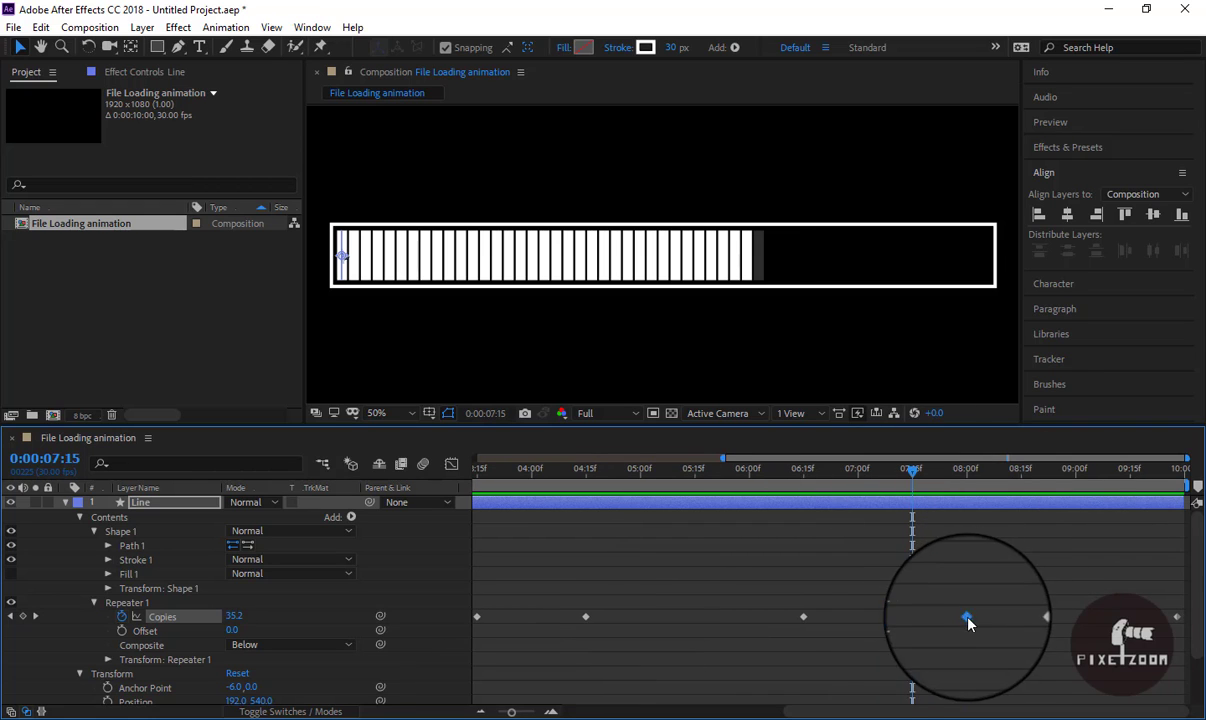
pyautogui.moveTo(918, 468)
pyautogui.mouseDown()
pyautogui.moveTo(1090, 560)
pyautogui.moveTo(1118, 560)
pyautogui.mouseUp()
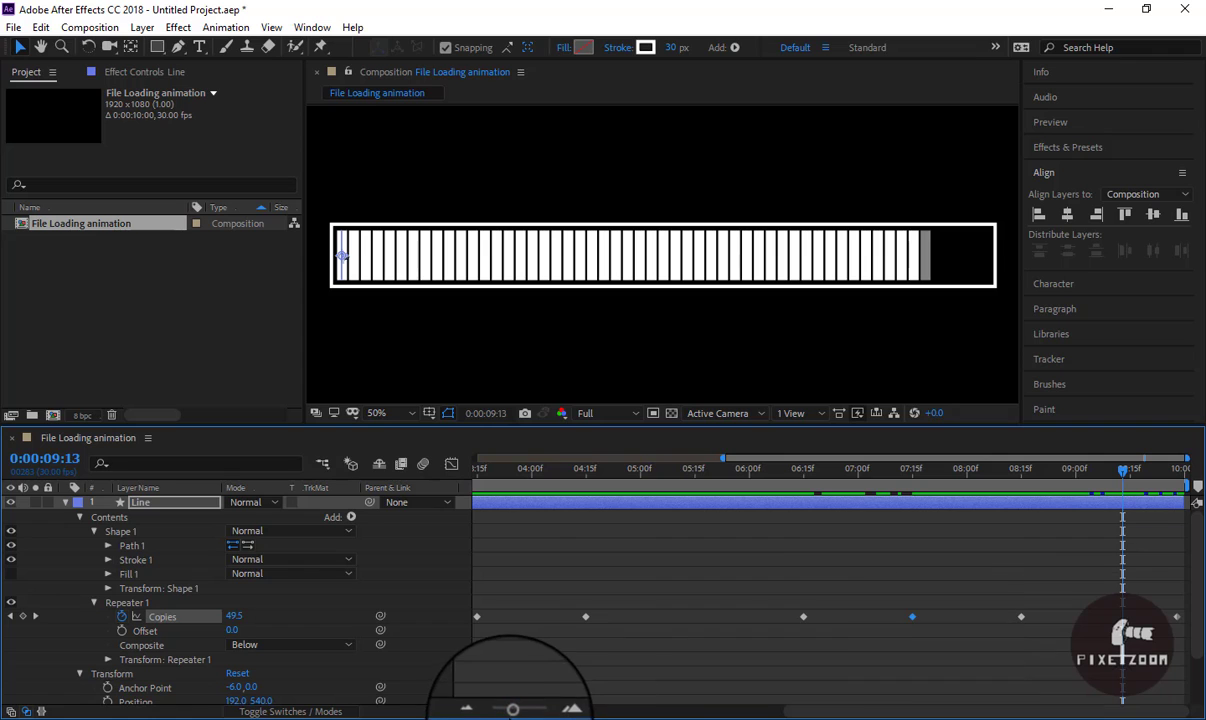
pyautogui.moveTo(1178, 635); pyautogui.dragTo(409, 604)
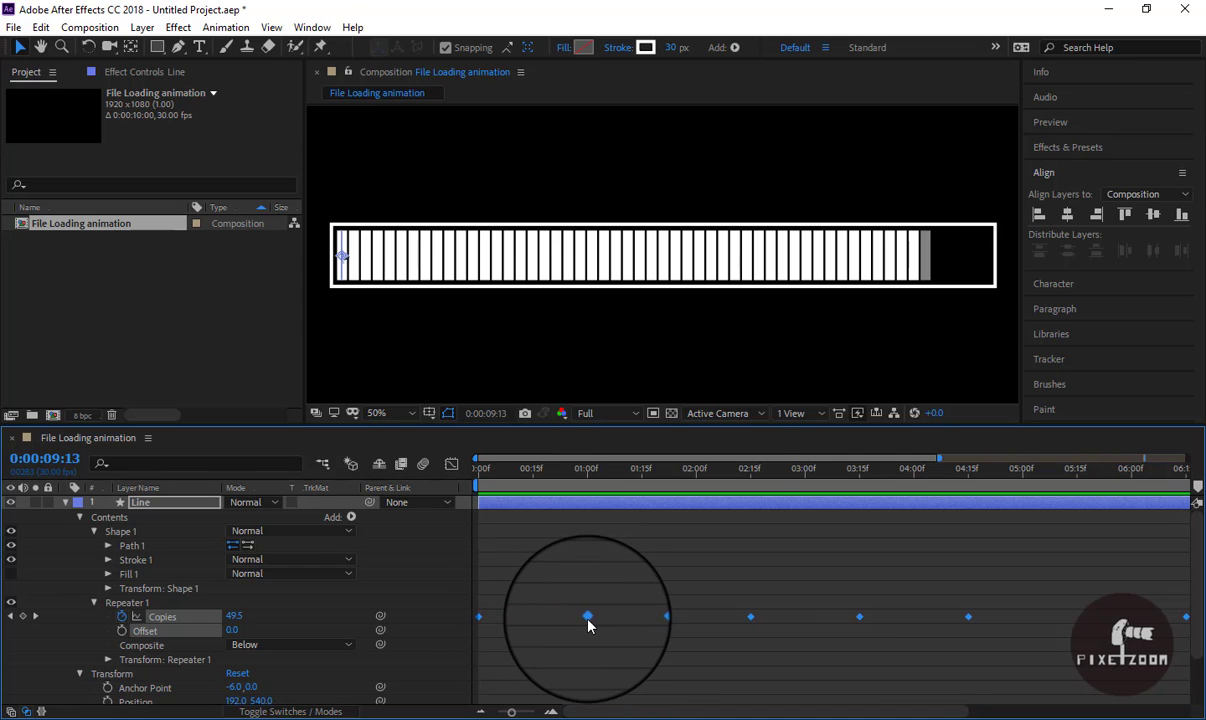
# Step: Apply Easy Ease to all the Copies keyframes, including the last one
pyautogui.rightClick(589, 618)
pyautogui.moveTo(629, 617)
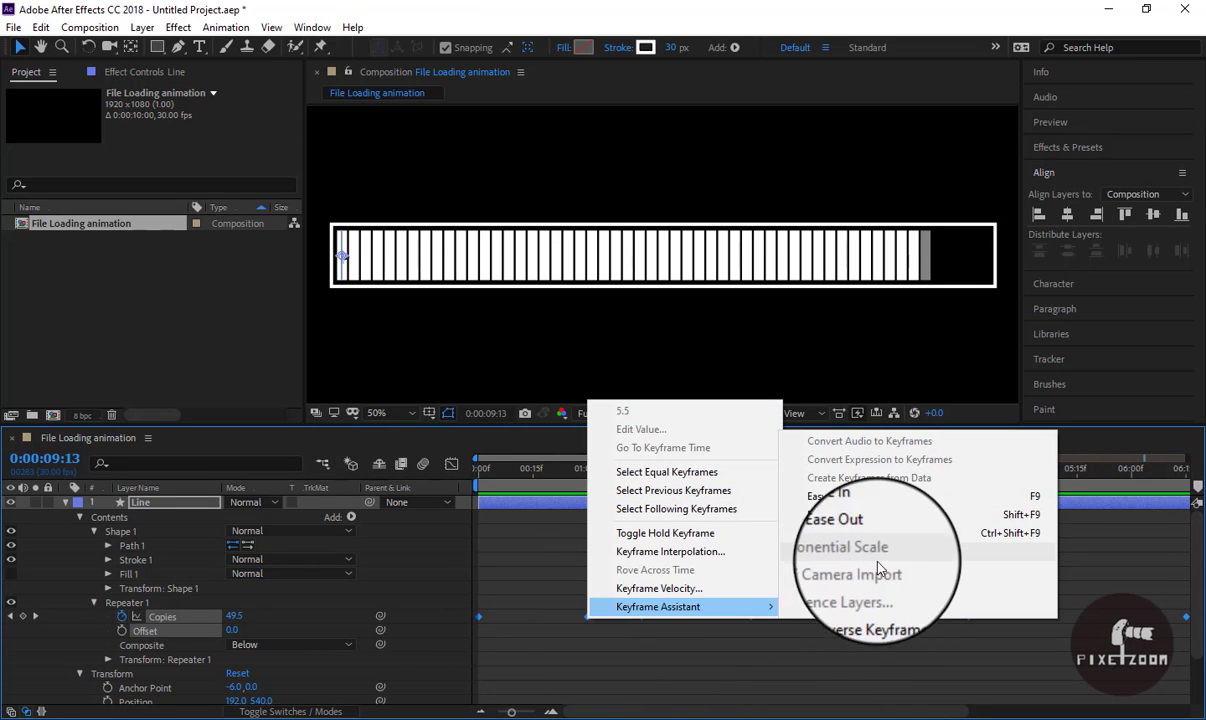
pyautogui.click(828, 496)
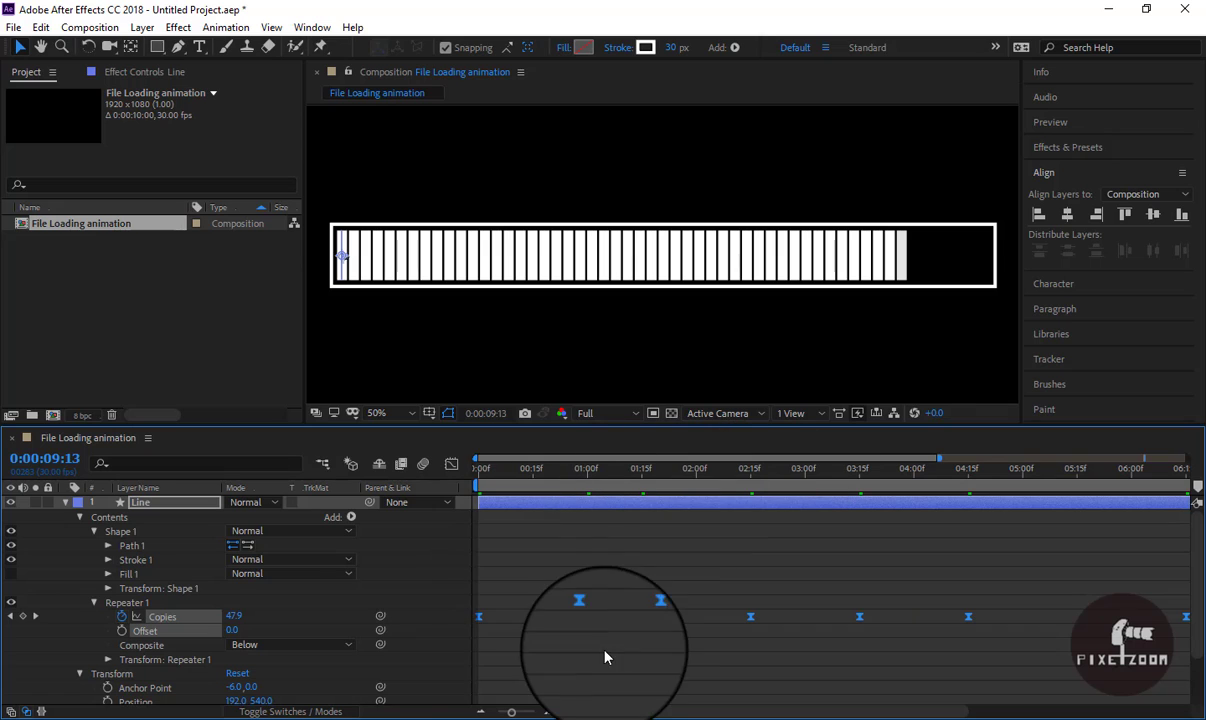
pyautogui.moveTo(512, 712); pyautogui.dragTo(498, 712)
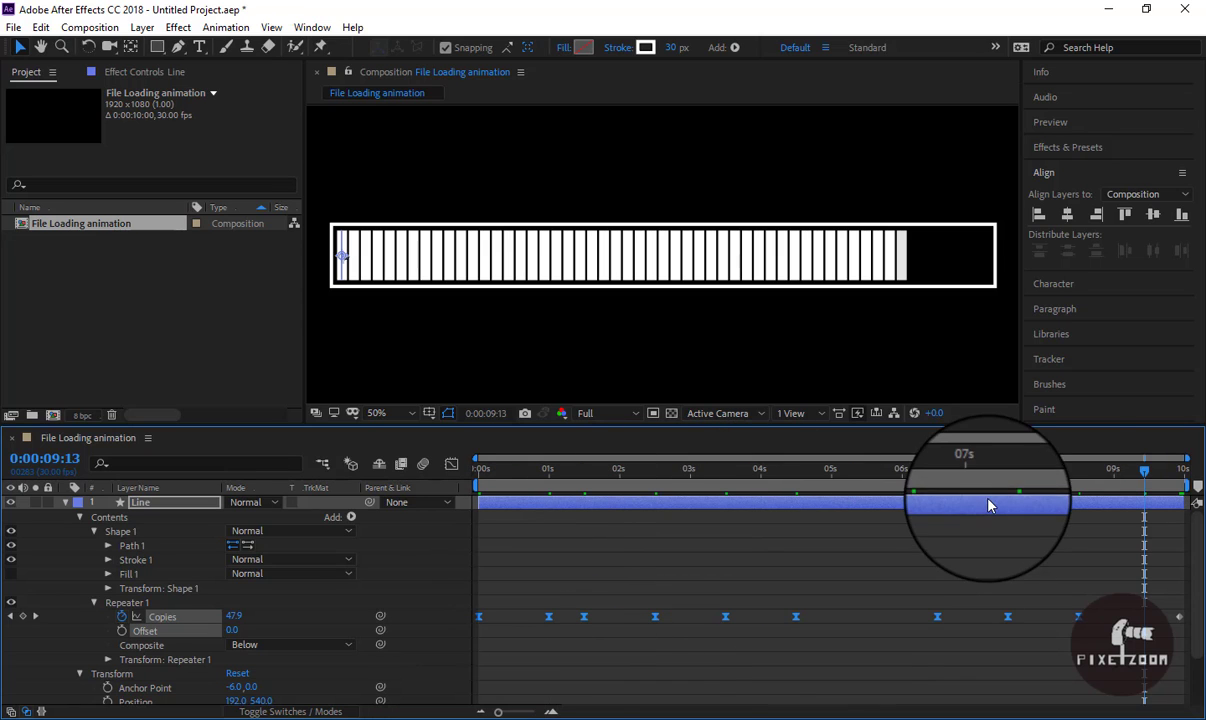
pyautogui.click(1160, 610)
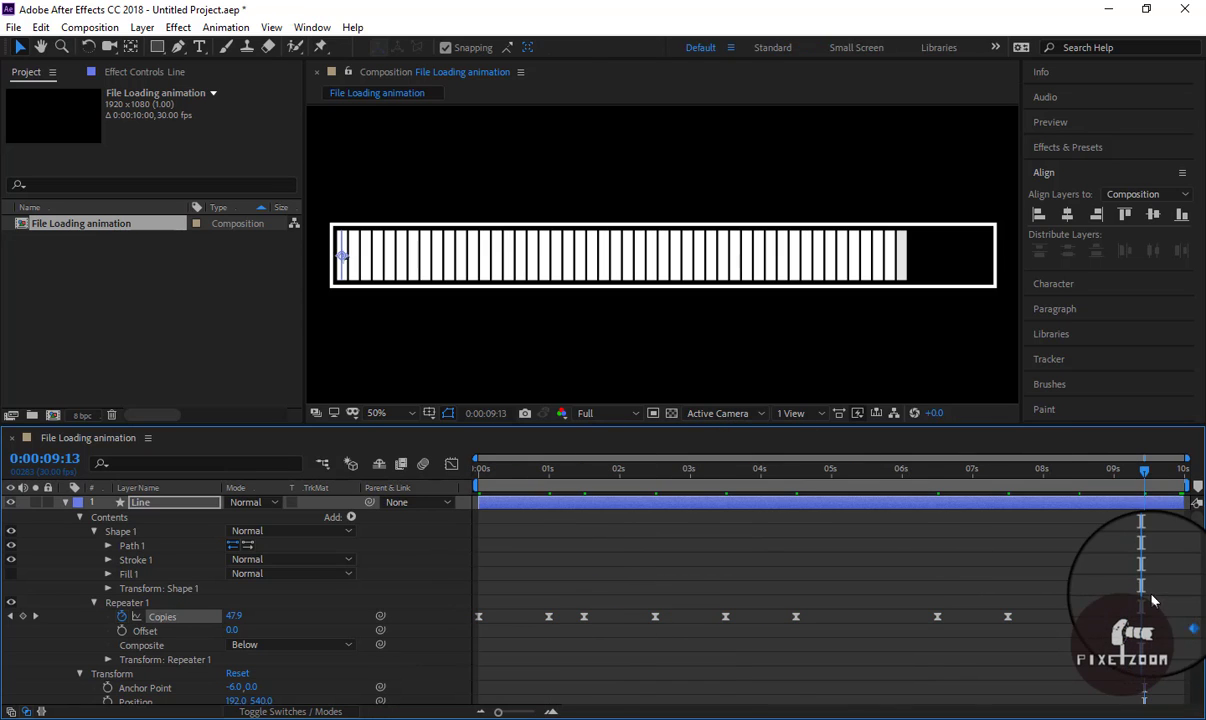
pyautogui.rightClick(1181, 618)
pyautogui.moveTo(1062, 600)
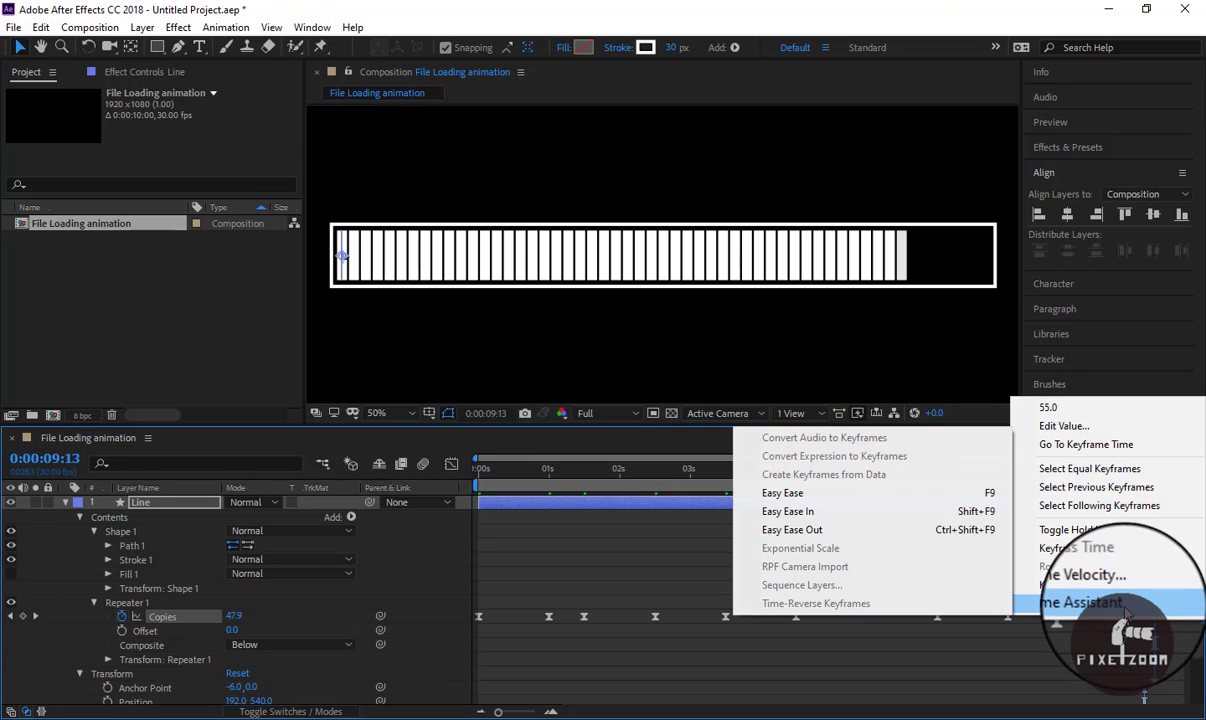
pyautogui.click(810, 496)
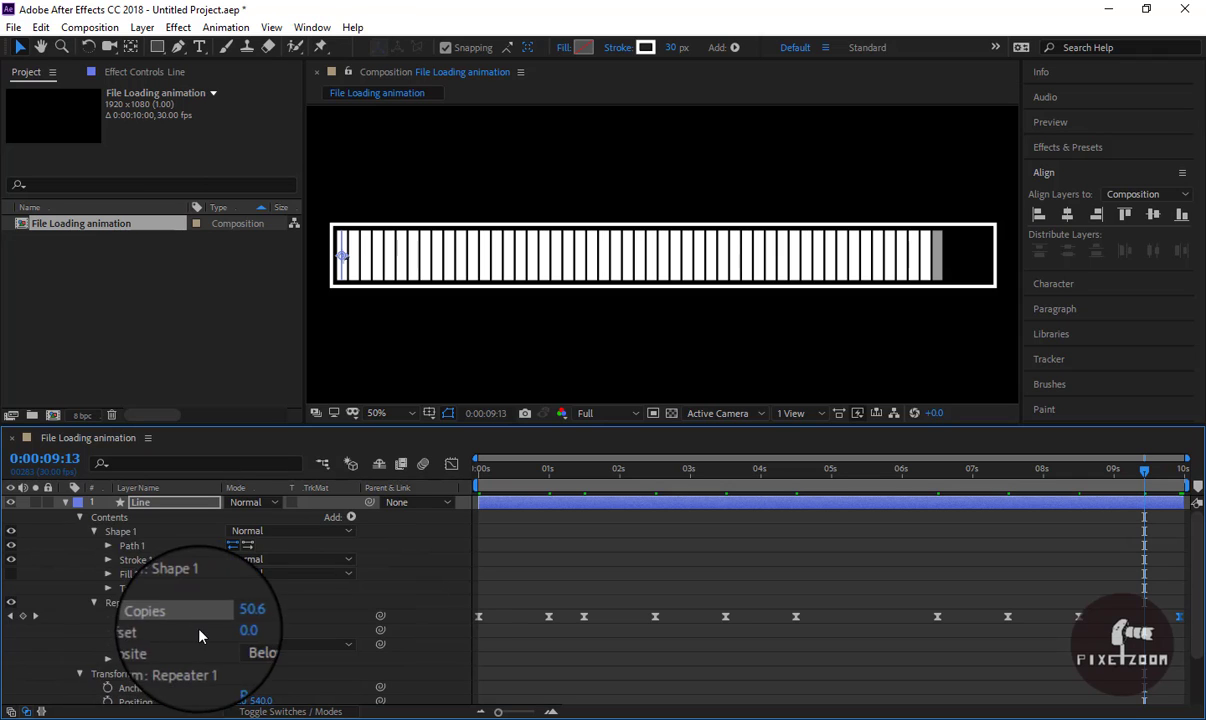
# Step: Twirl open Transform: Repeater 1 on the Line layer and return to the 1-second mark
pyautogui.scroll(-3, 181, 625)
pyautogui.click(108, 597)
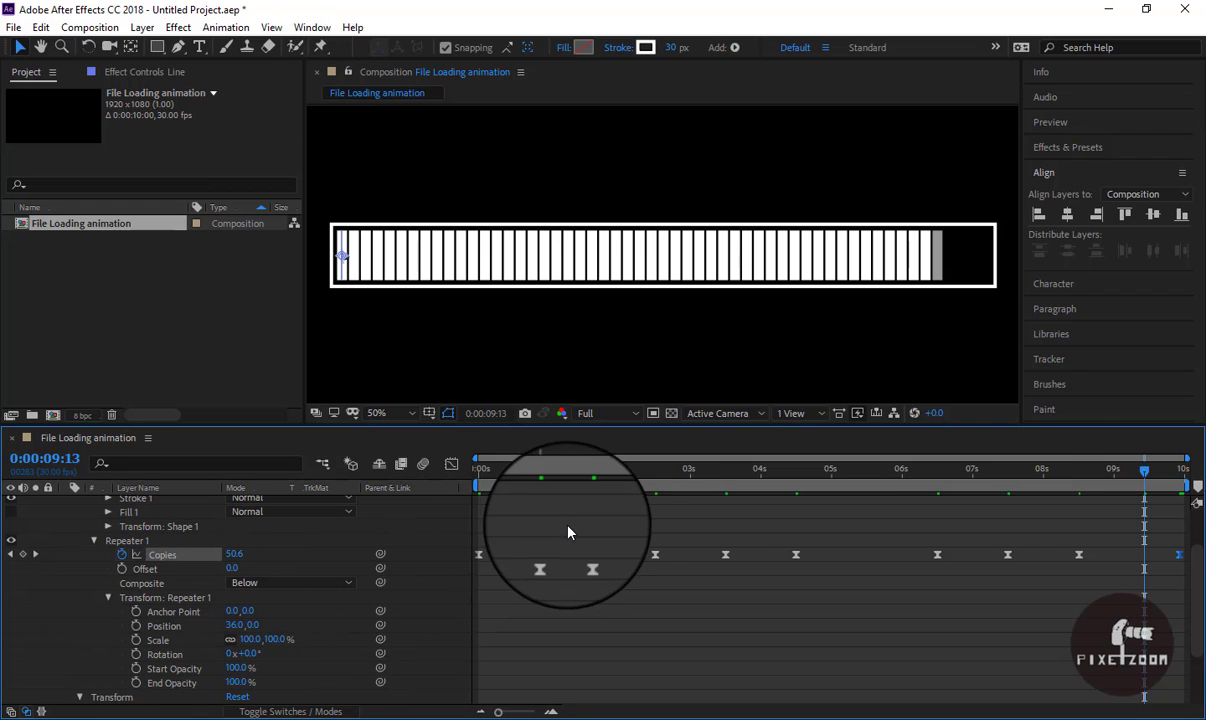
pyautogui.moveTo(1050, 479); pyautogui.dragTo(549, 527)
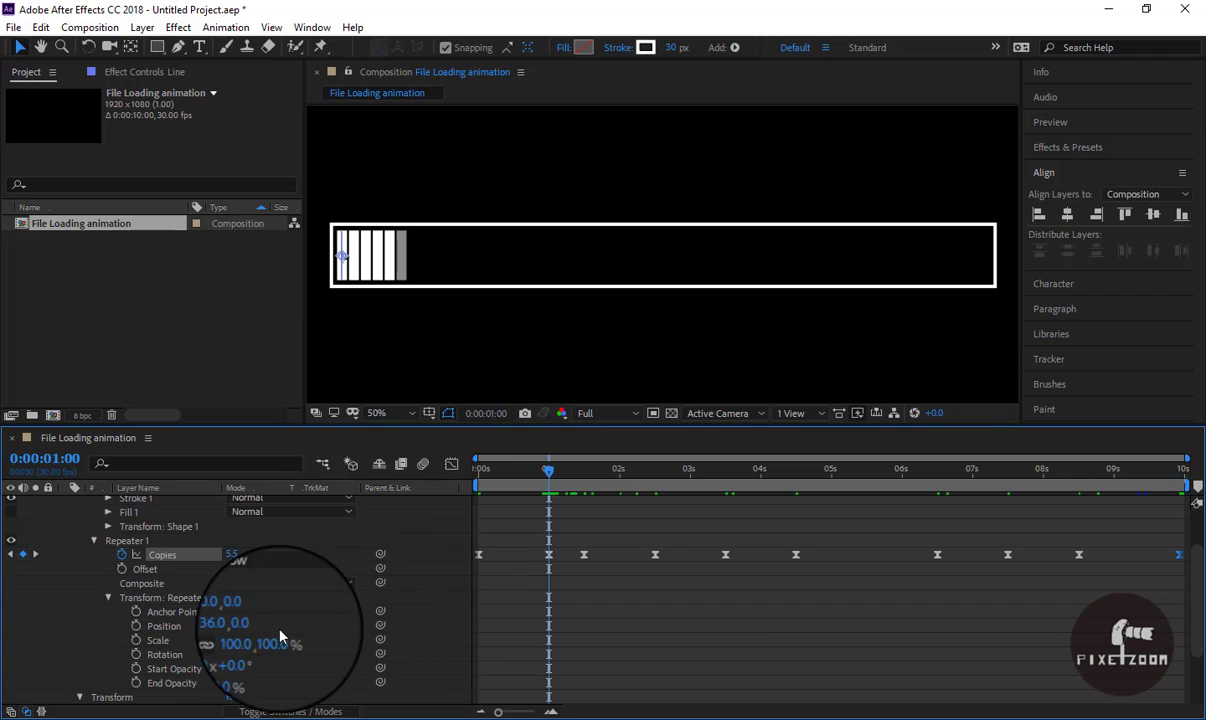
# Step: Keyframe the repeater's Scale from 1 s, dipping slightly and returning to 100% around 4.5 s
pyautogui.click(136, 640)
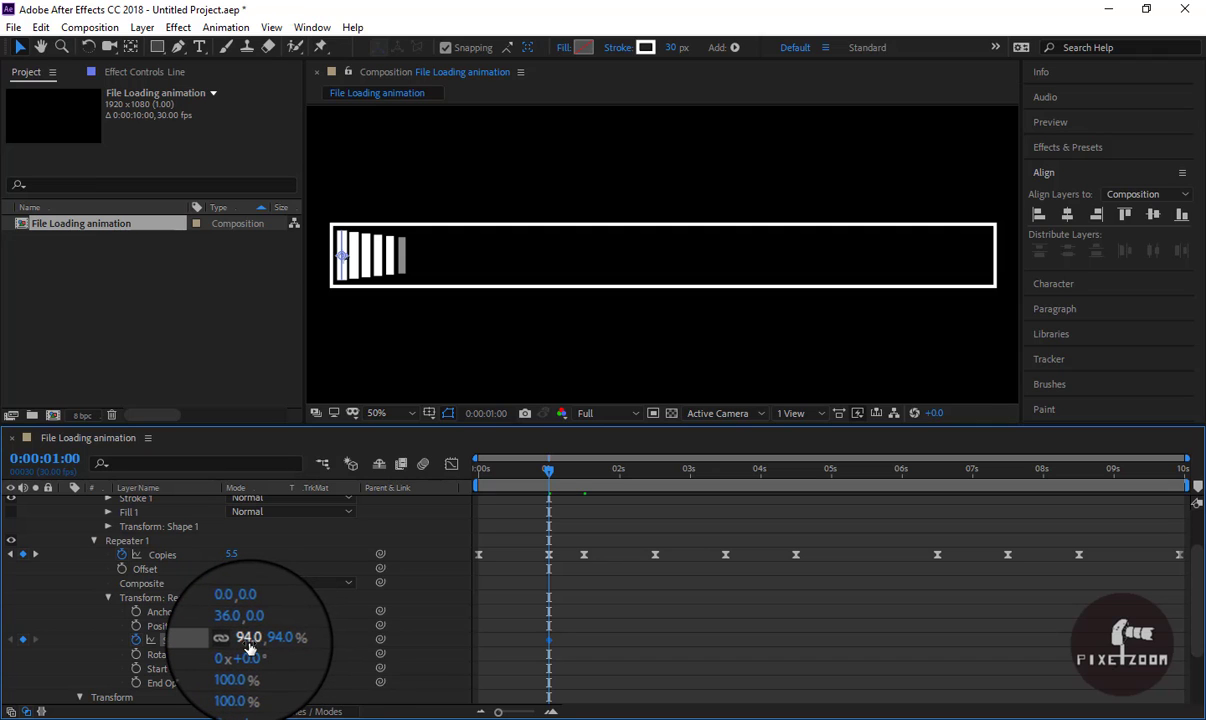
pyautogui.moveTo(549, 475); pyautogui.dragTo(586, 478)
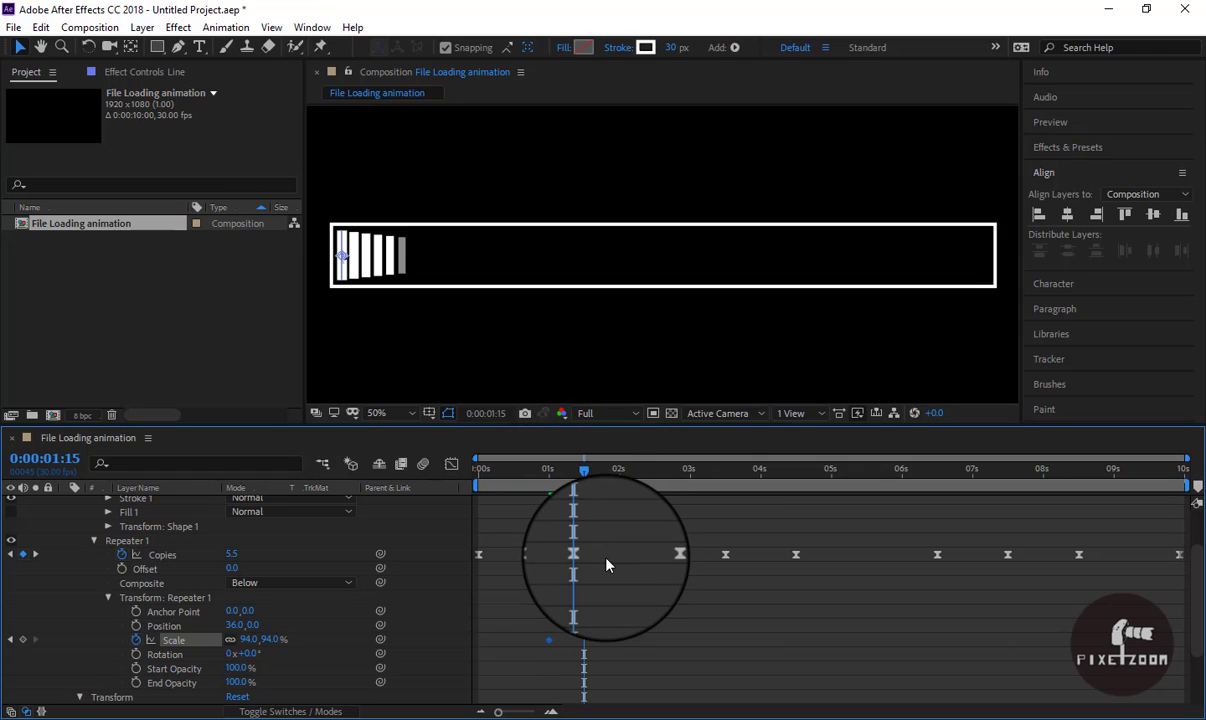
pyautogui.moveTo(584, 470); pyautogui.dragTo(655, 484)
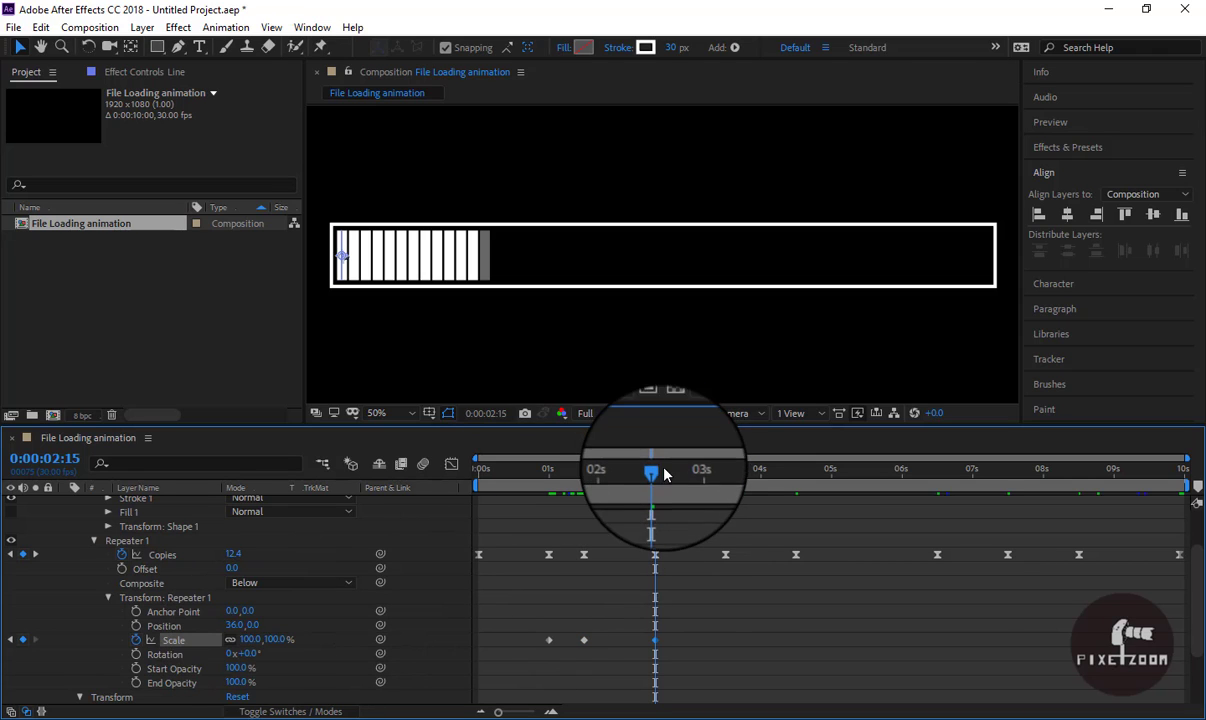
pyautogui.moveTo(655, 470); pyautogui.dragTo(725, 470)
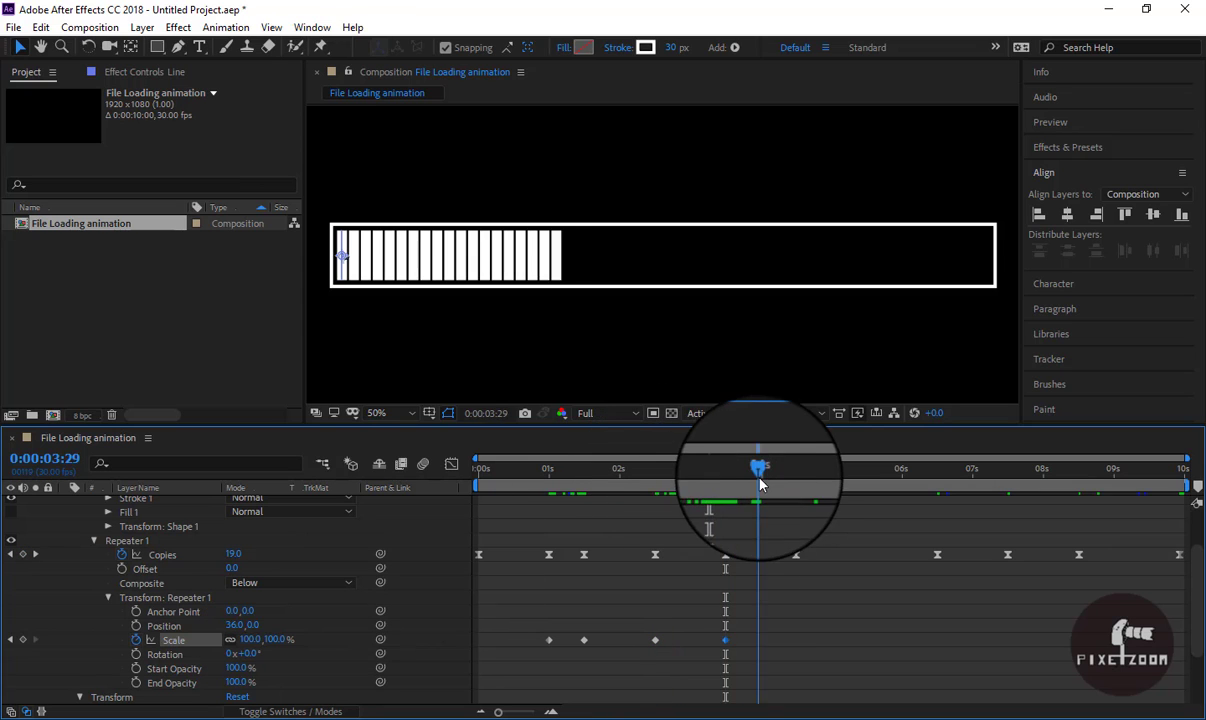
pyautogui.moveTo(252, 639); pyautogui.dragTo(247, 639)
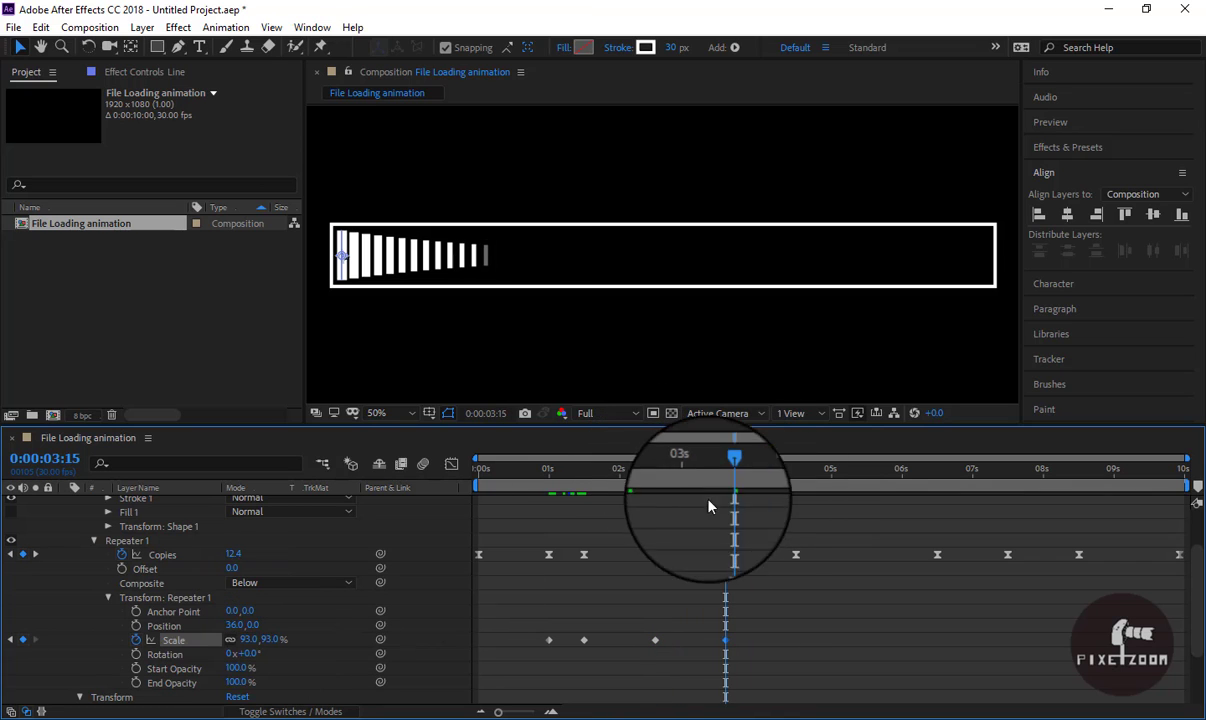
pyautogui.moveTo(725, 470)
pyautogui.mouseDown()
pyautogui.moveTo(797, 470)
pyautogui.moveTo(686, 495)
pyautogui.moveTo(937, 478)
pyautogui.mouseUp()
pyautogui.click(256, 639)
pyautogui.write('100')
pyautogui.press('Return')
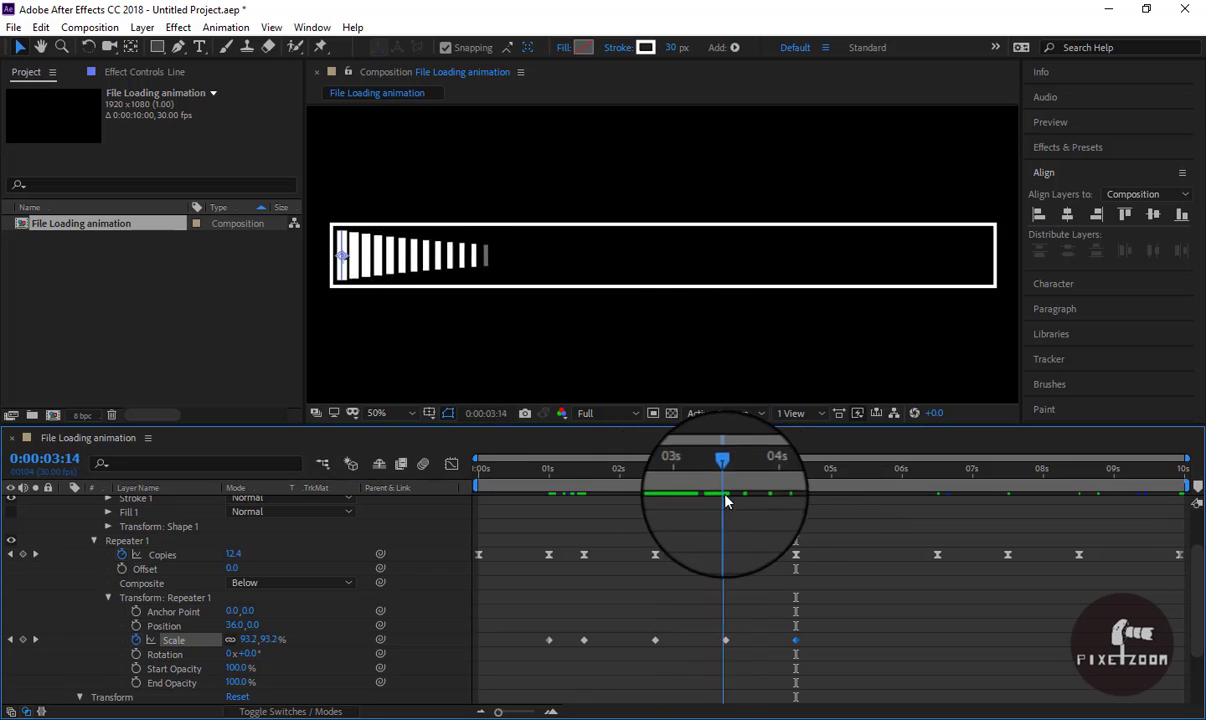
# Step: Add Scale keyframes at a reduced value, then 100%, 98% and 100% on the last frame, and select them all
pyautogui.moveTo(255, 639); pyautogui.dragTo(243, 639)
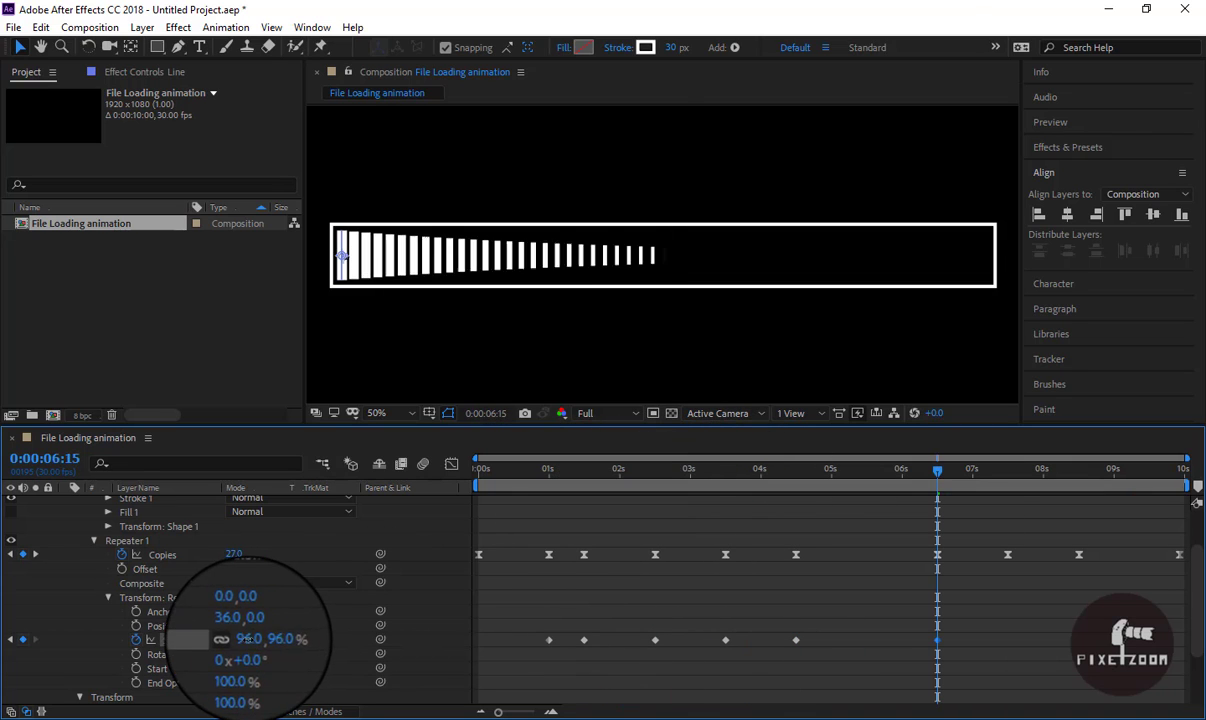
pyautogui.click(250, 639)
pyautogui.press('Return')
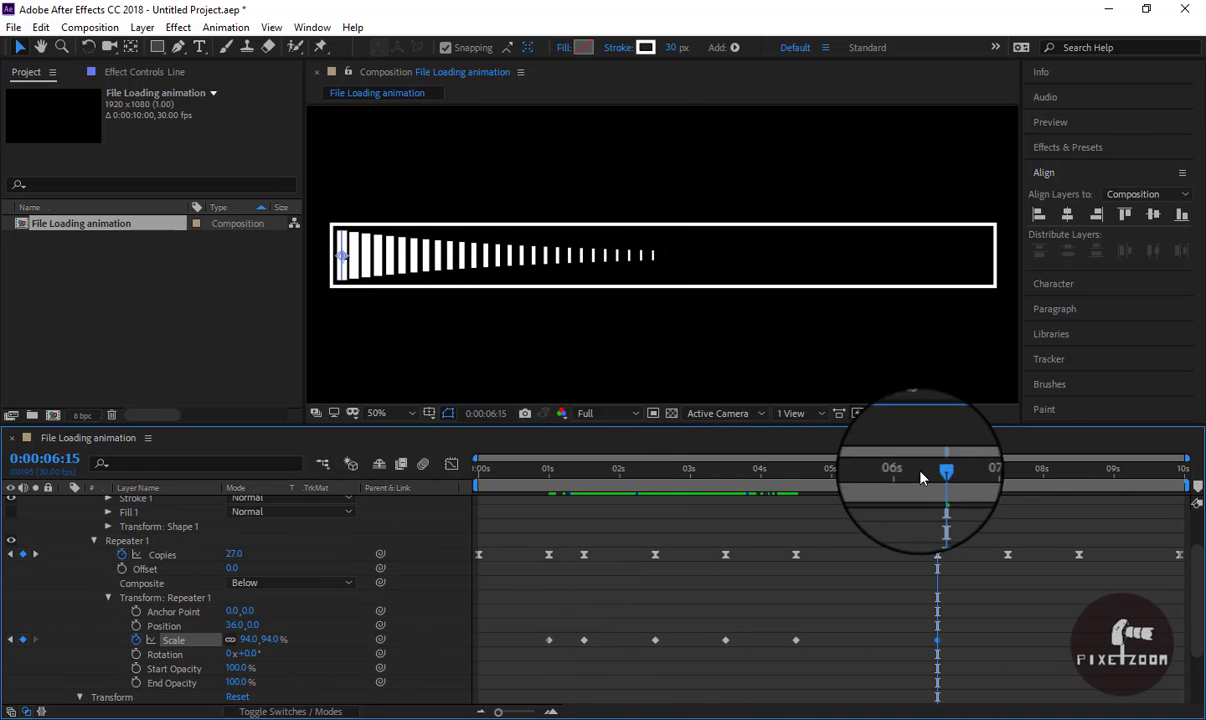
pyautogui.moveTo(937, 470); pyautogui.dragTo(1183, 470)
pyautogui.click(250, 639)
pyautogui.write('100')
pyautogui.press('Return')
pyautogui.click(250, 639)
pyautogui.write('98')
pyautogui.press('Return')
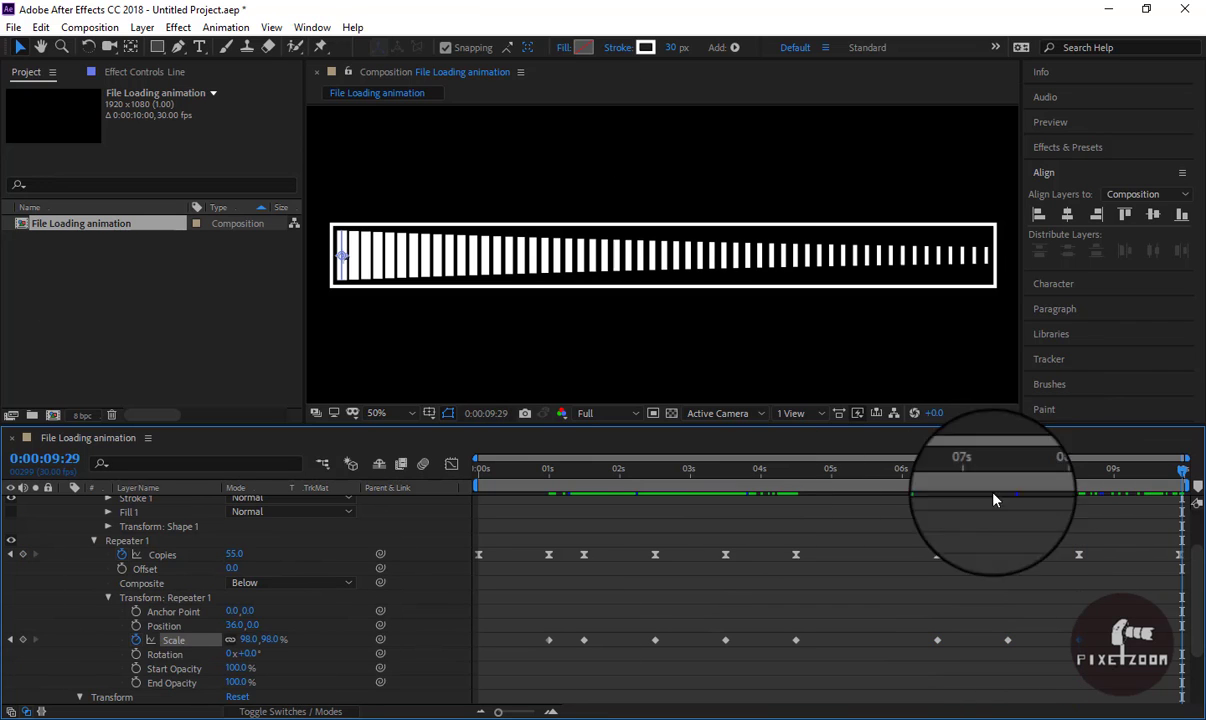
pyautogui.click(246, 639)
pyautogui.write('100')
pyautogui.press('Return')
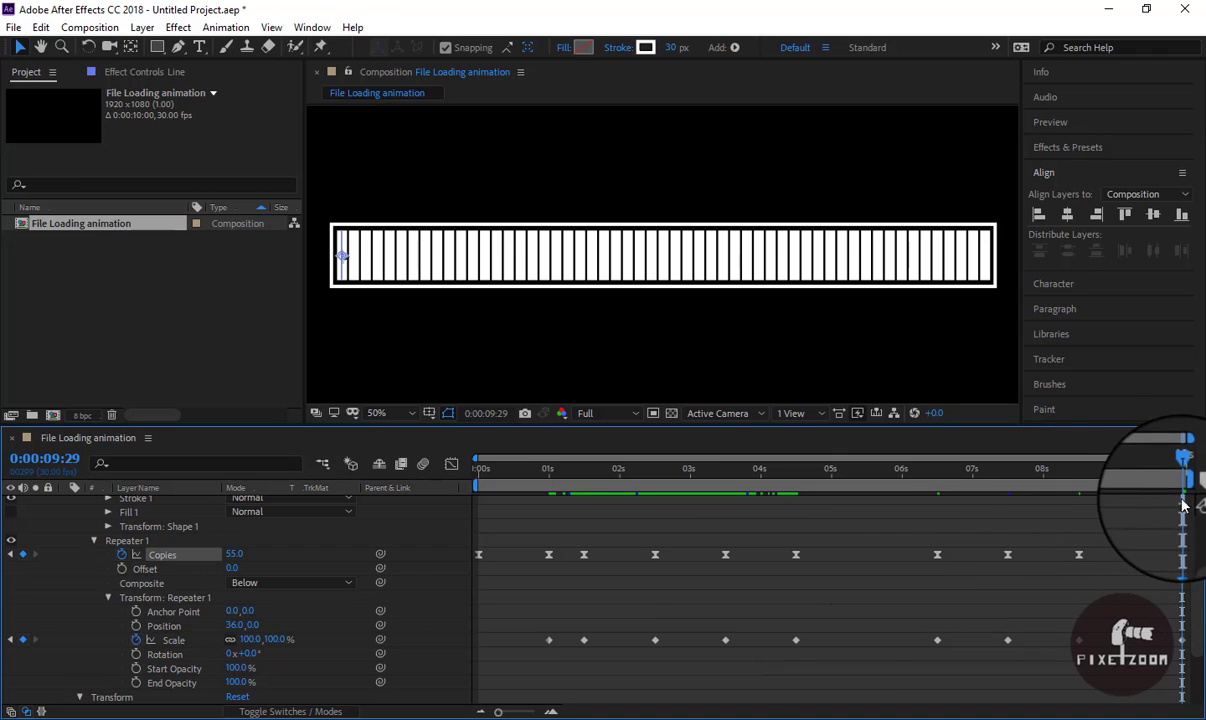
pyautogui.moveTo(1185, 662)
pyautogui.mouseDown()
pyautogui.moveTo(443, 612)
pyautogui.moveTo(466, 624)
pyautogui.mouseUp()
# Step: Apply Easy Ease to all the selected Scale keyframes
pyautogui.rightClick(586, 645)
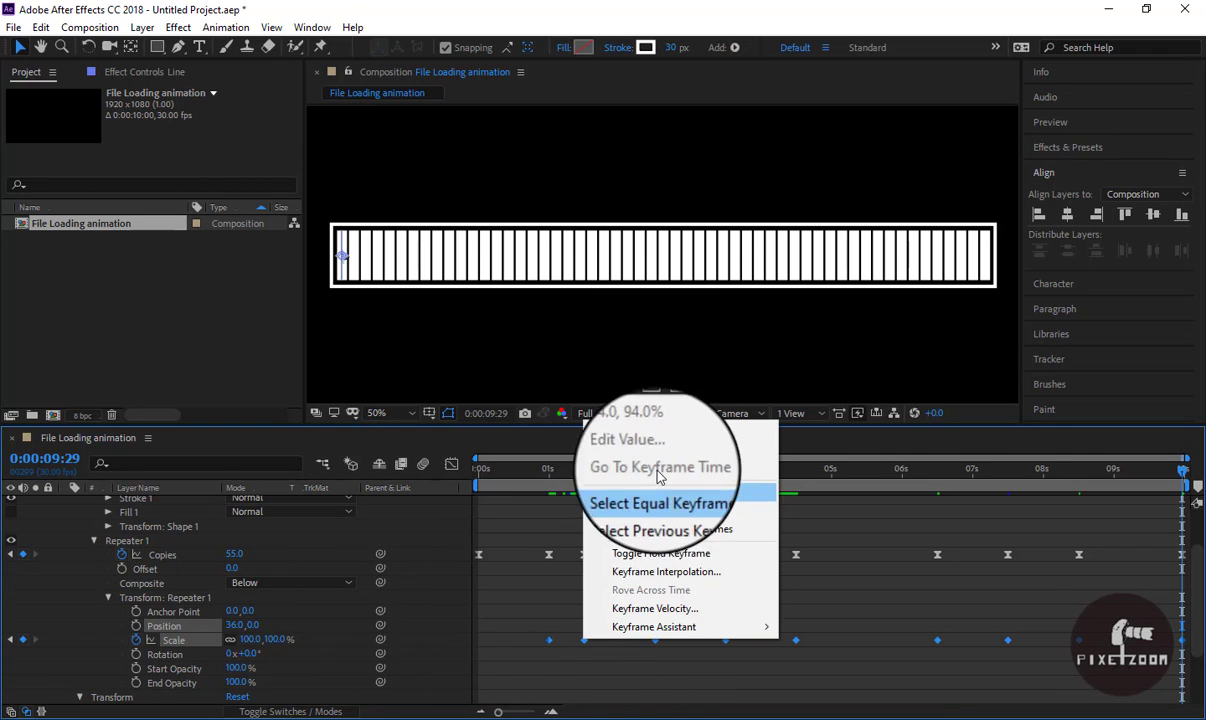
pyautogui.moveTo(654, 627)
pyautogui.click(838, 520)
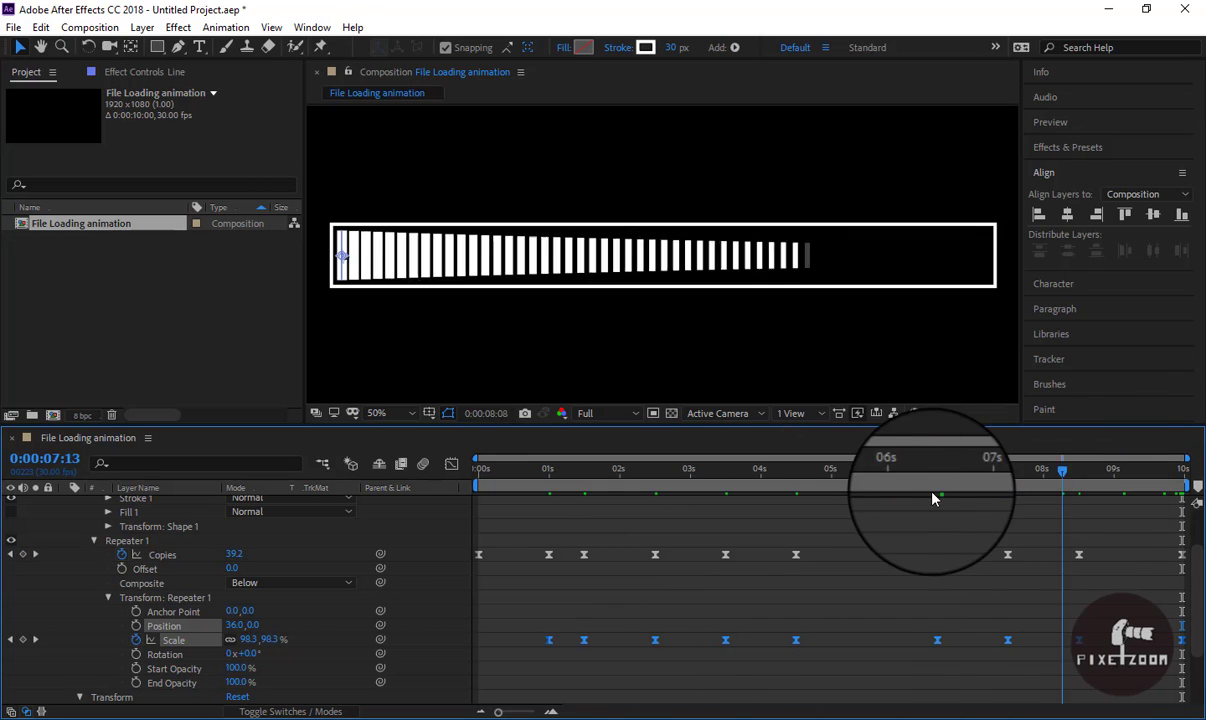
# Step: Preview the animation from the start, return to the first frame and collapse the Line layer
pyautogui.moveTo(1184, 472); pyautogui.dragTo(463, 468)
pyautogui.press('space')
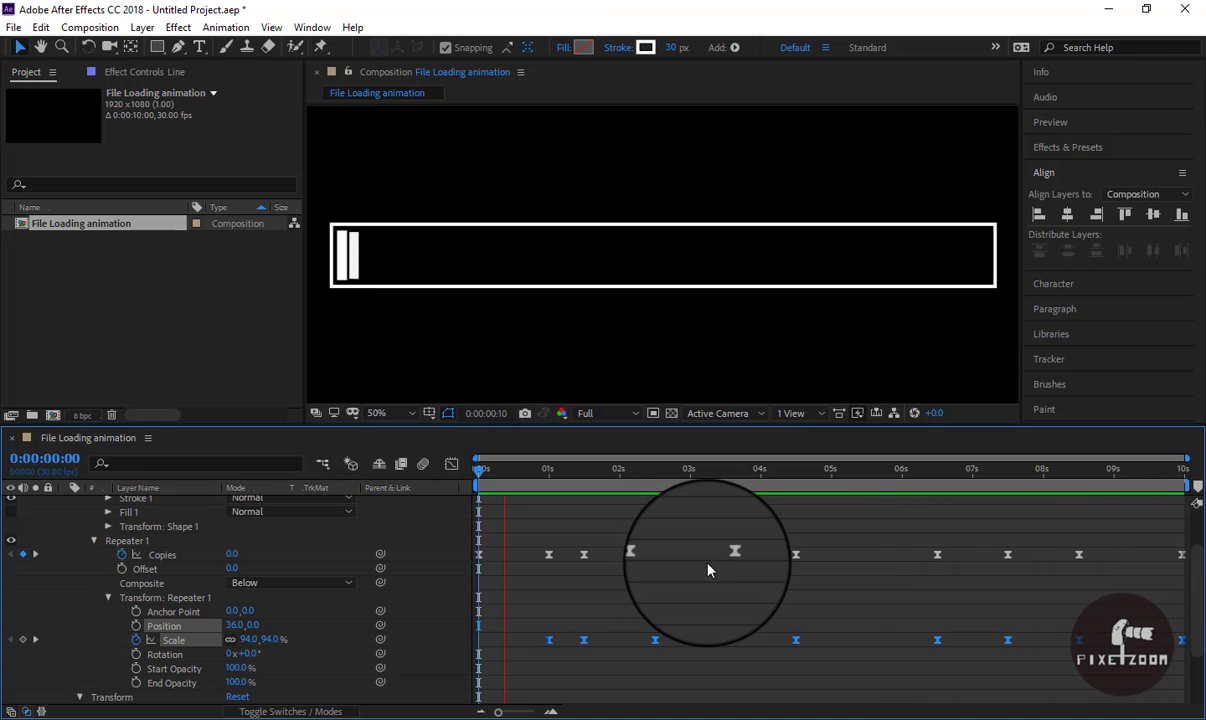
pyautogui.click(547, 472)
pyautogui.moveTo(547, 478); pyautogui.dragTo(478, 468)
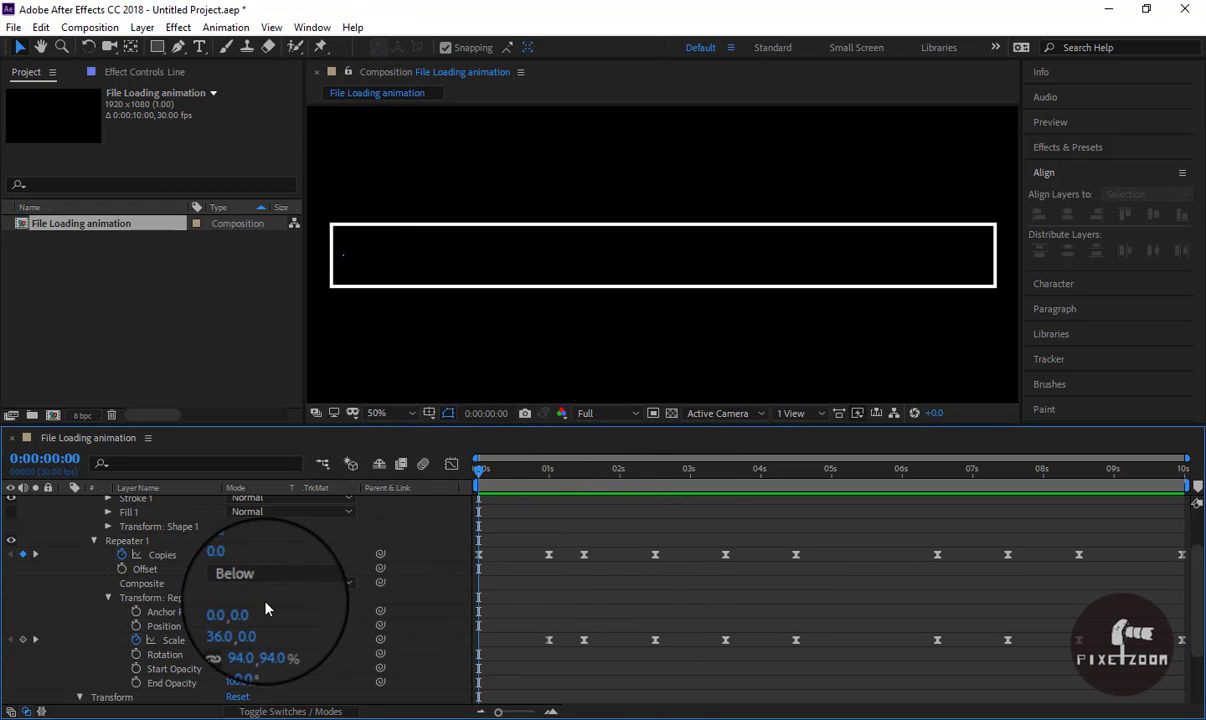
pyautogui.scroll(3, 82, 515)
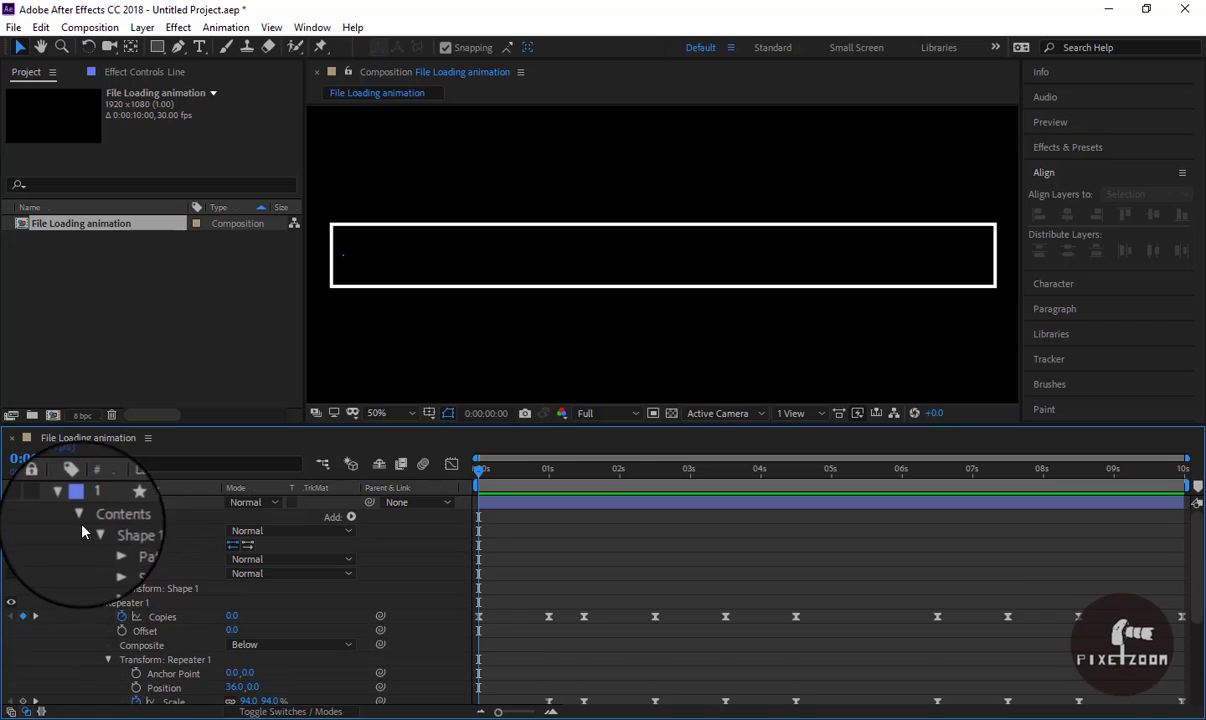
pyautogui.click(64, 490)
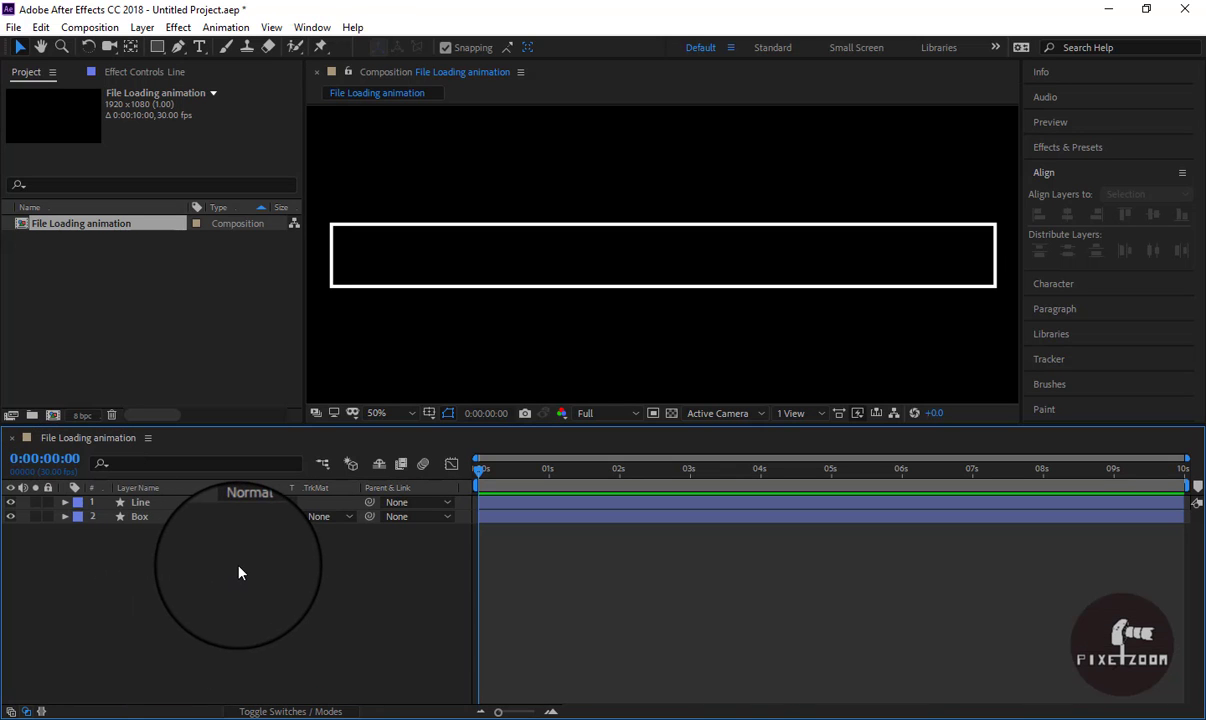
# Step: Create a 'Loading' text layer and centre it horizontally in the composition with the Align panel
pyautogui.rightClick(237, 570)
pyautogui.moveTo(297, 384)
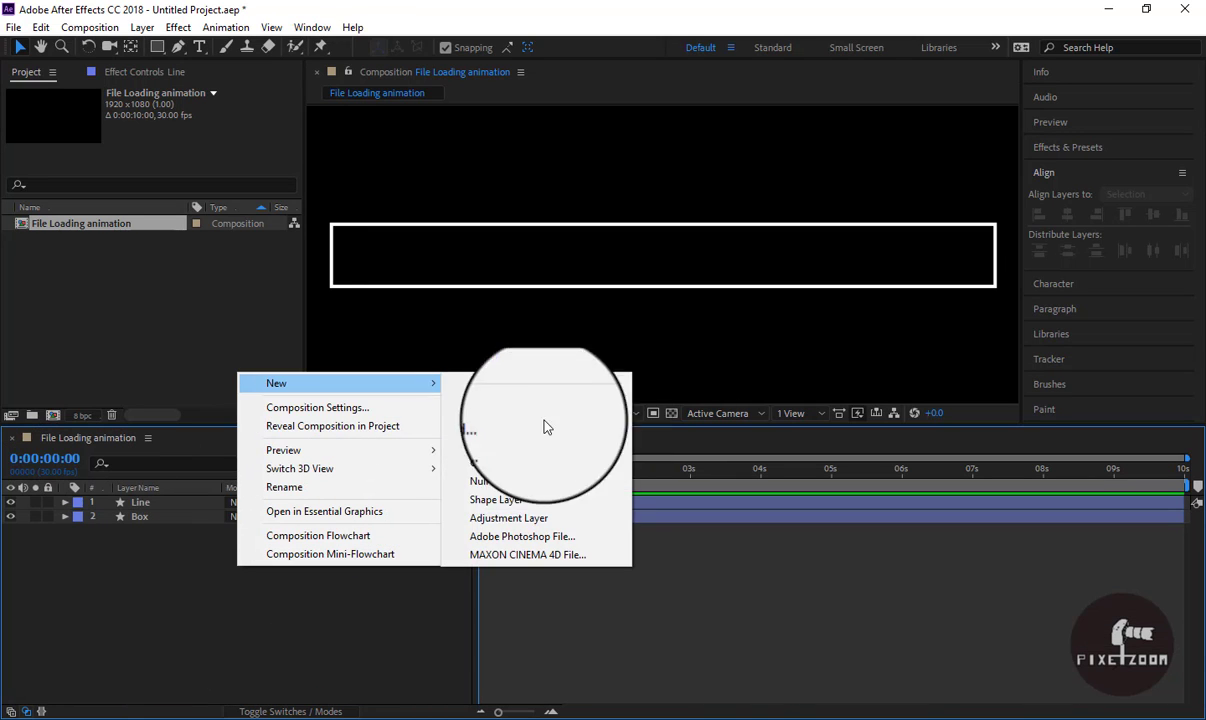
pyautogui.click(492, 409)
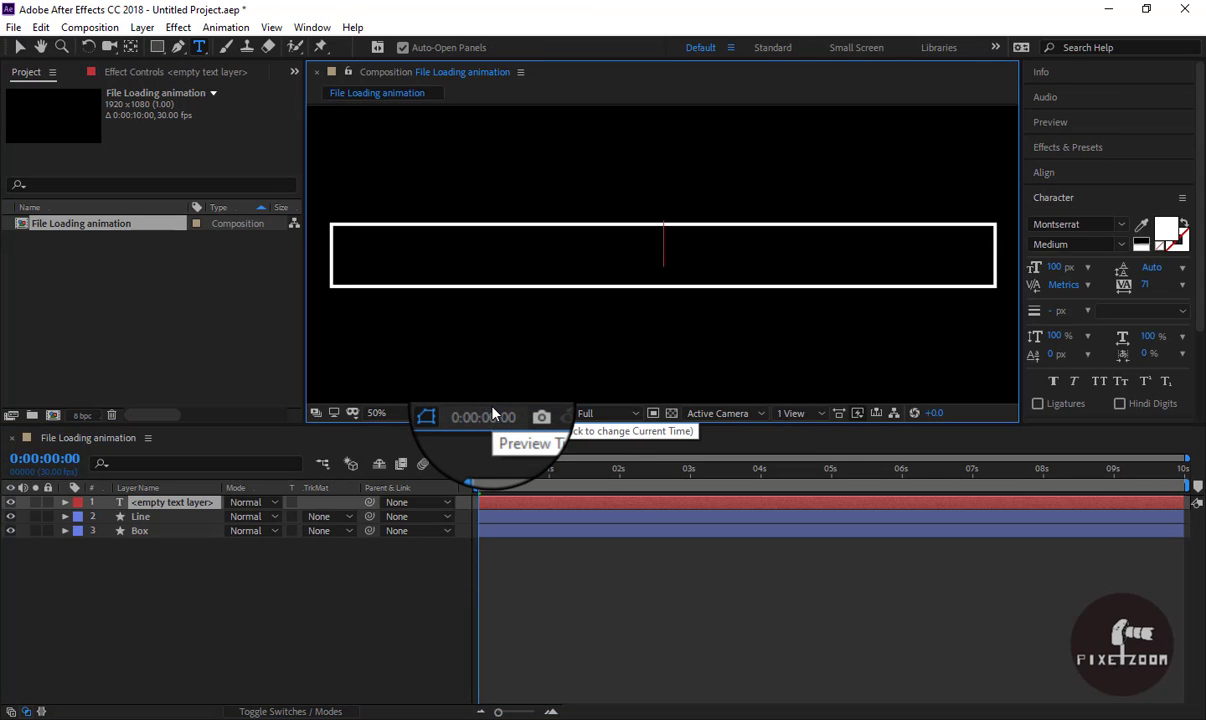
pyautogui.write('Loa')
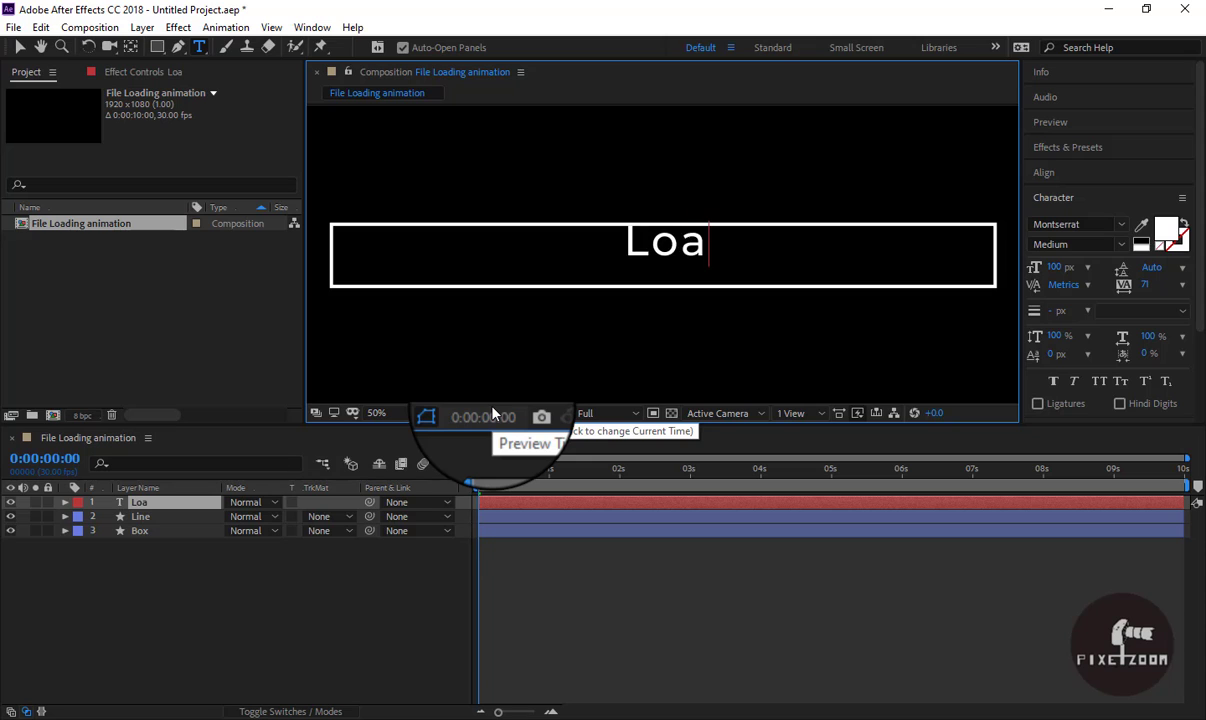
pyautogui.write('ding')
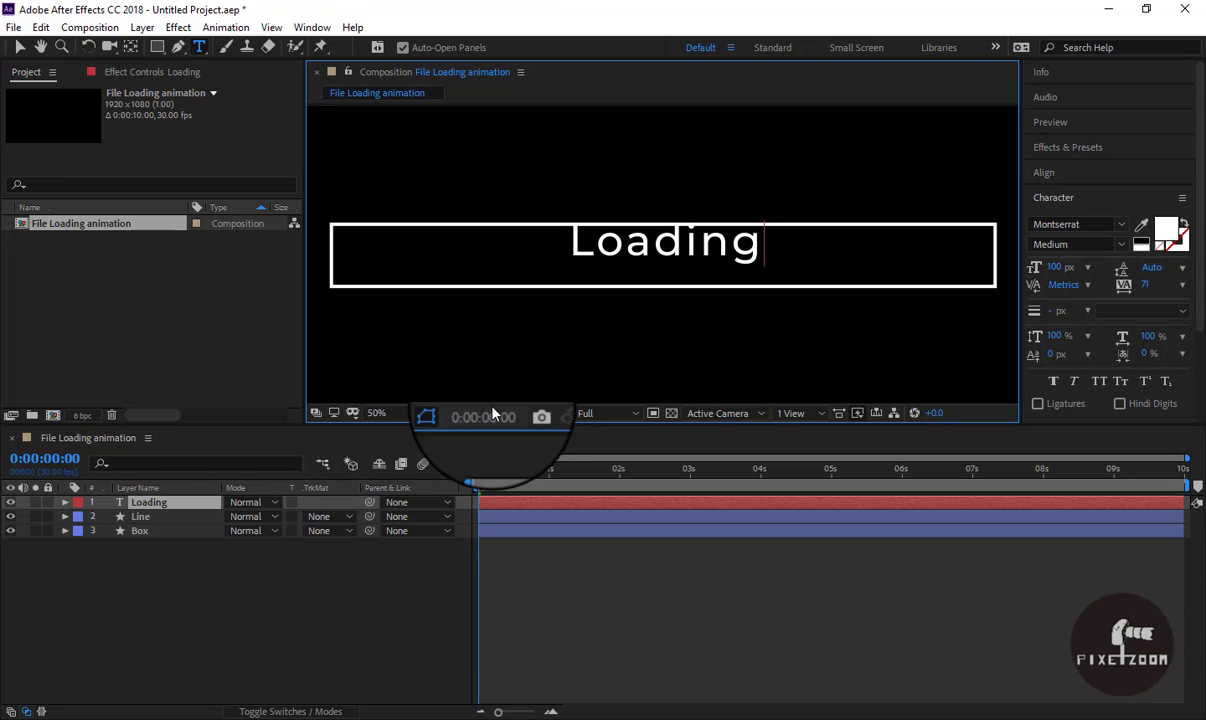
pyautogui.click(155, 502)
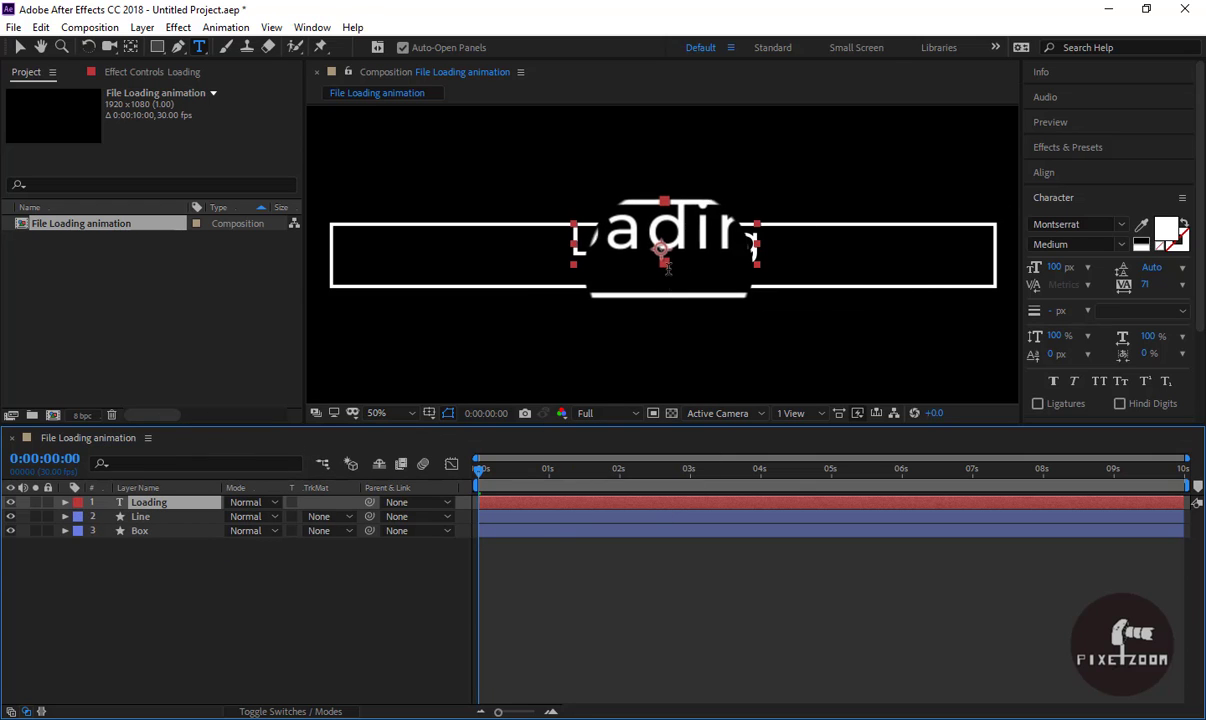
pyautogui.click(1045, 174)
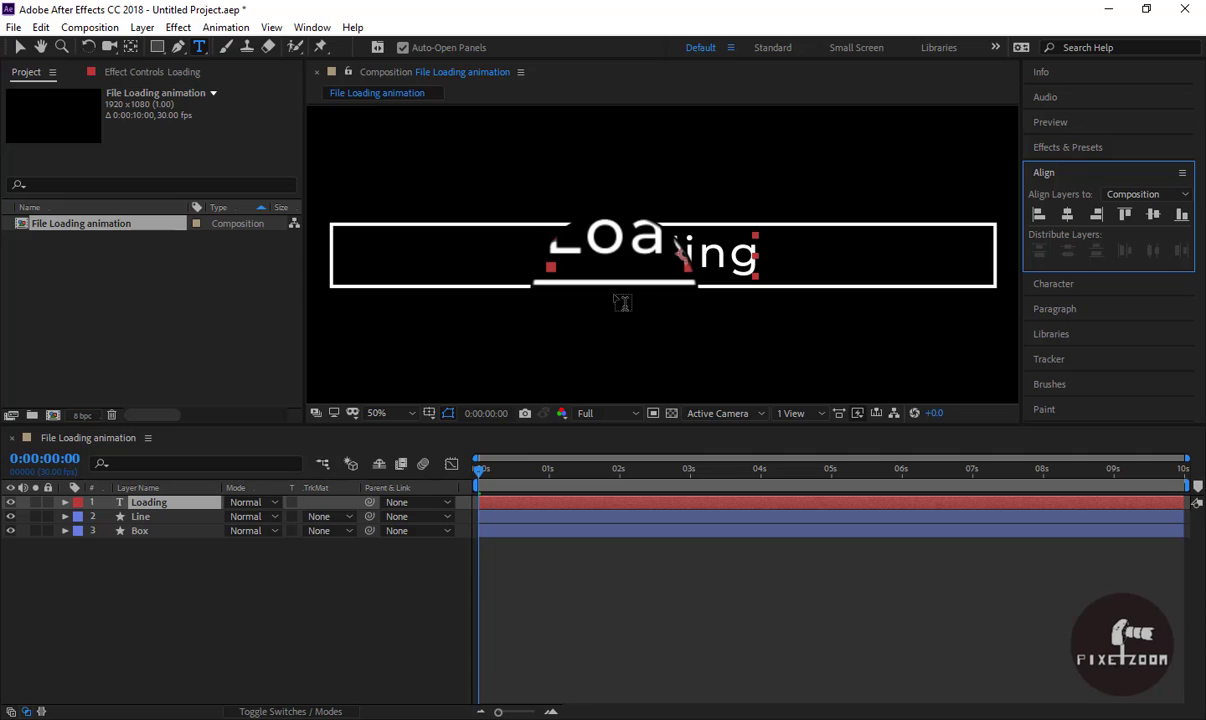
pyautogui.scroll(-2, 632, 293)
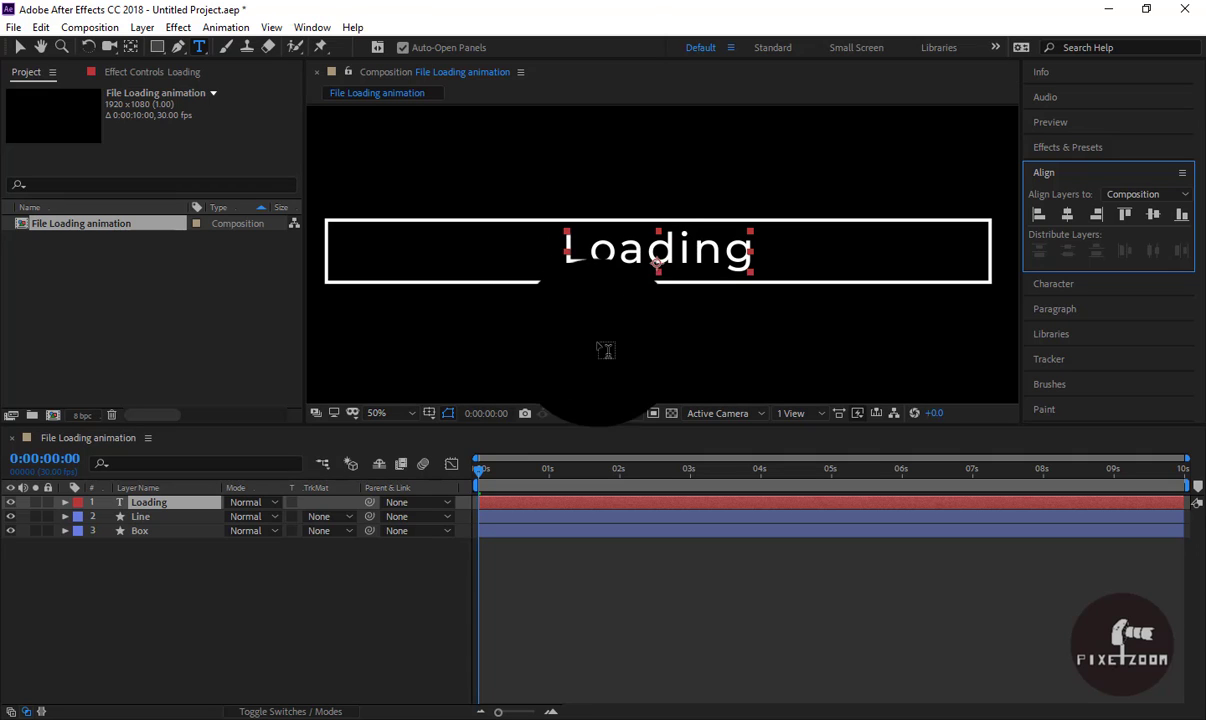
# Step: Move the Loading text just below the bar and set its tracking to 0
pyautogui.press('p')
pyautogui.moveTo(656, 262); pyautogui.dragTo(657, 322)
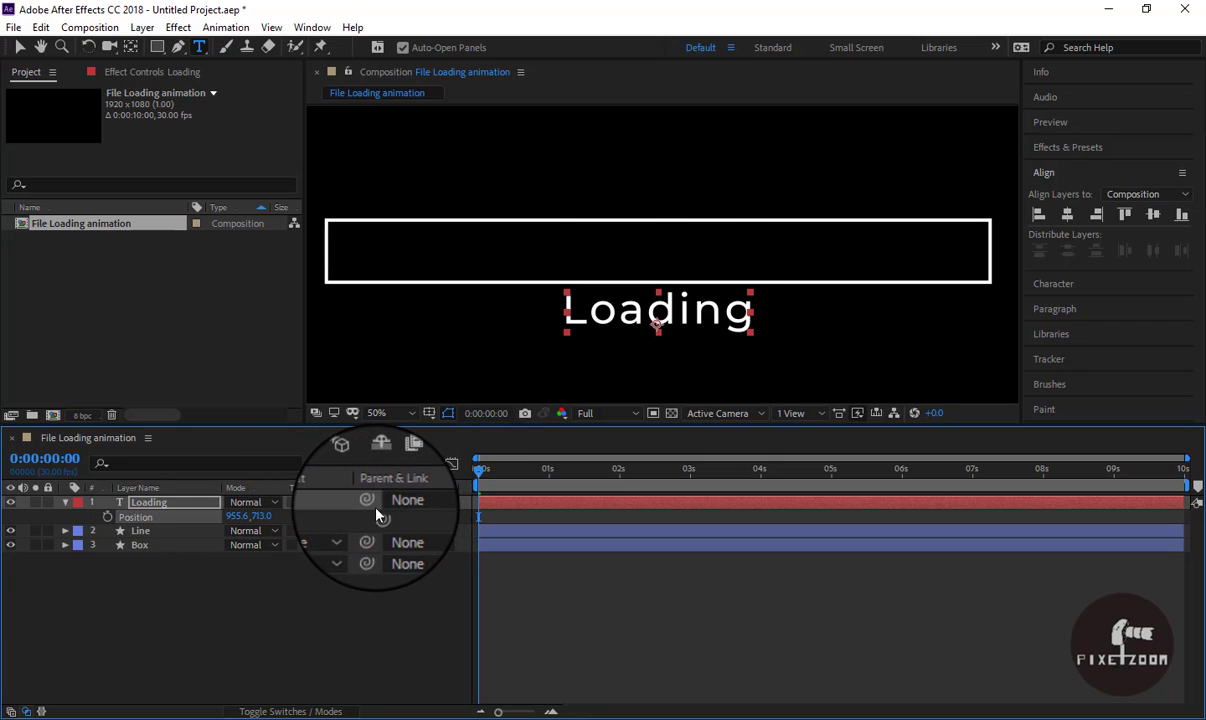
pyautogui.click(1050, 284)
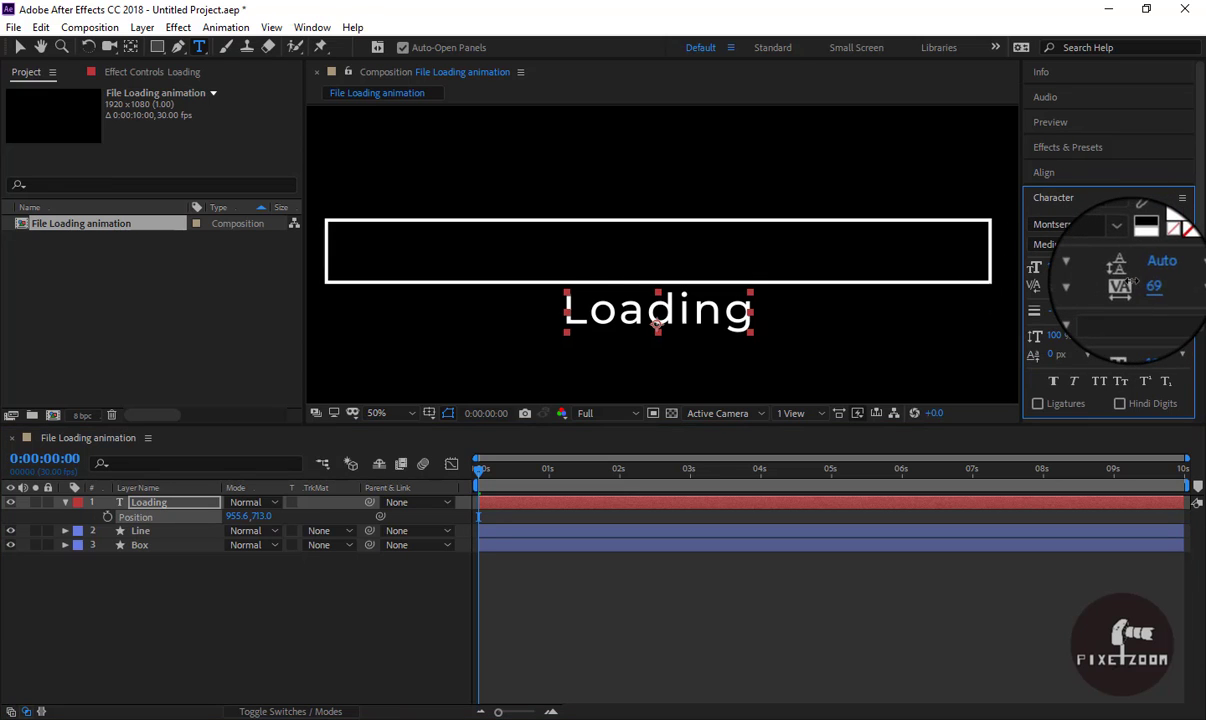
pyautogui.moveTo(1122, 284); pyautogui.dragTo(1104, 284)
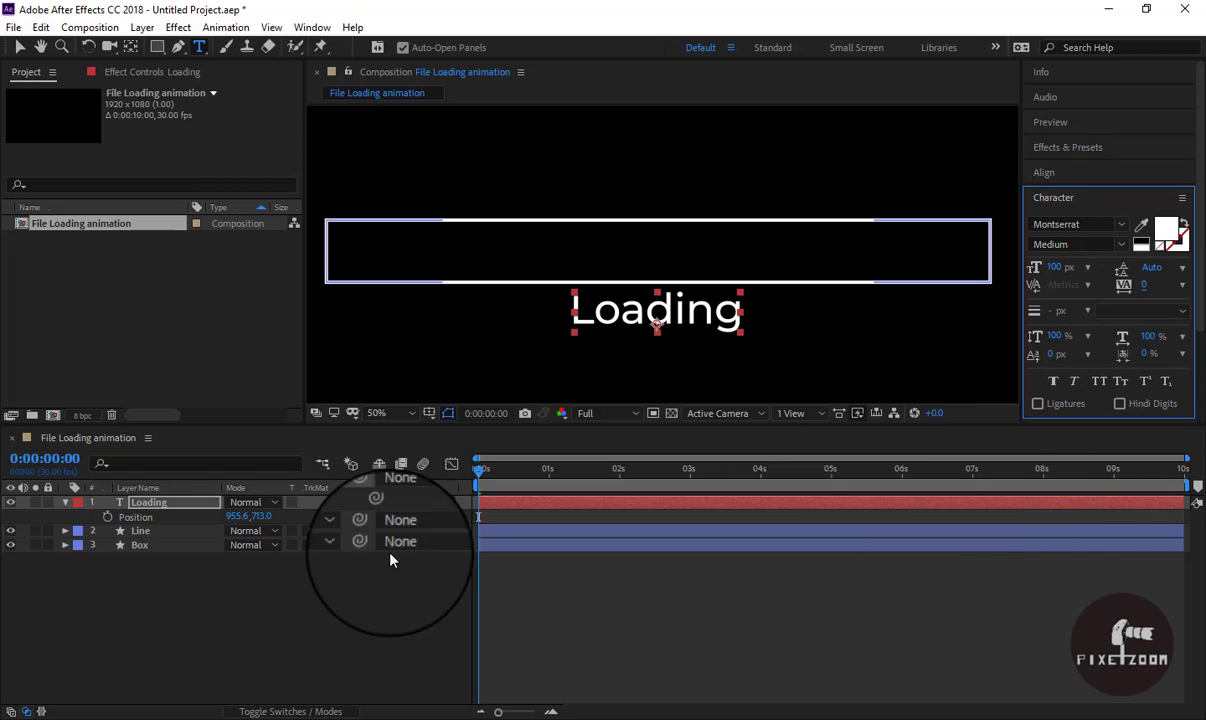
# Step: Recentre the Loading layer's anchor point on the text using the Pan Behind tool
pyautogui.click(288, 578)
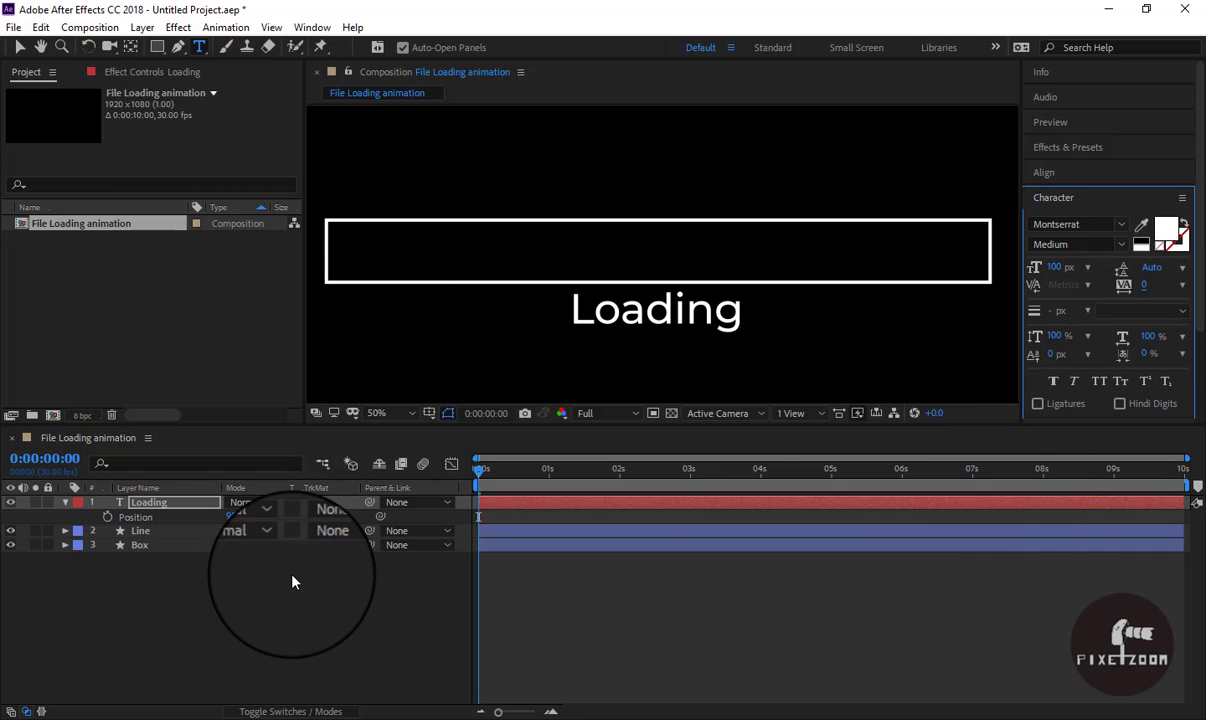
pyautogui.click(176, 503)
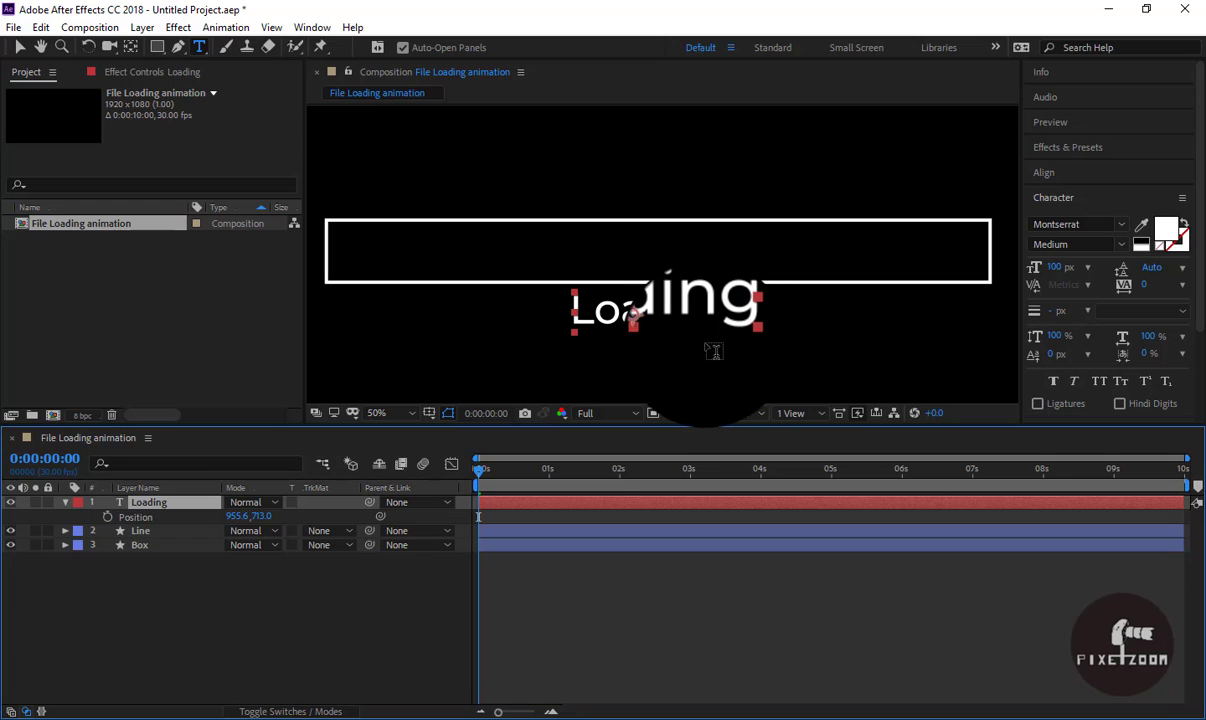
pyautogui.press('y')
pyautogui.moveTo(634, 318); pyautogui.dragTo(657, 312)
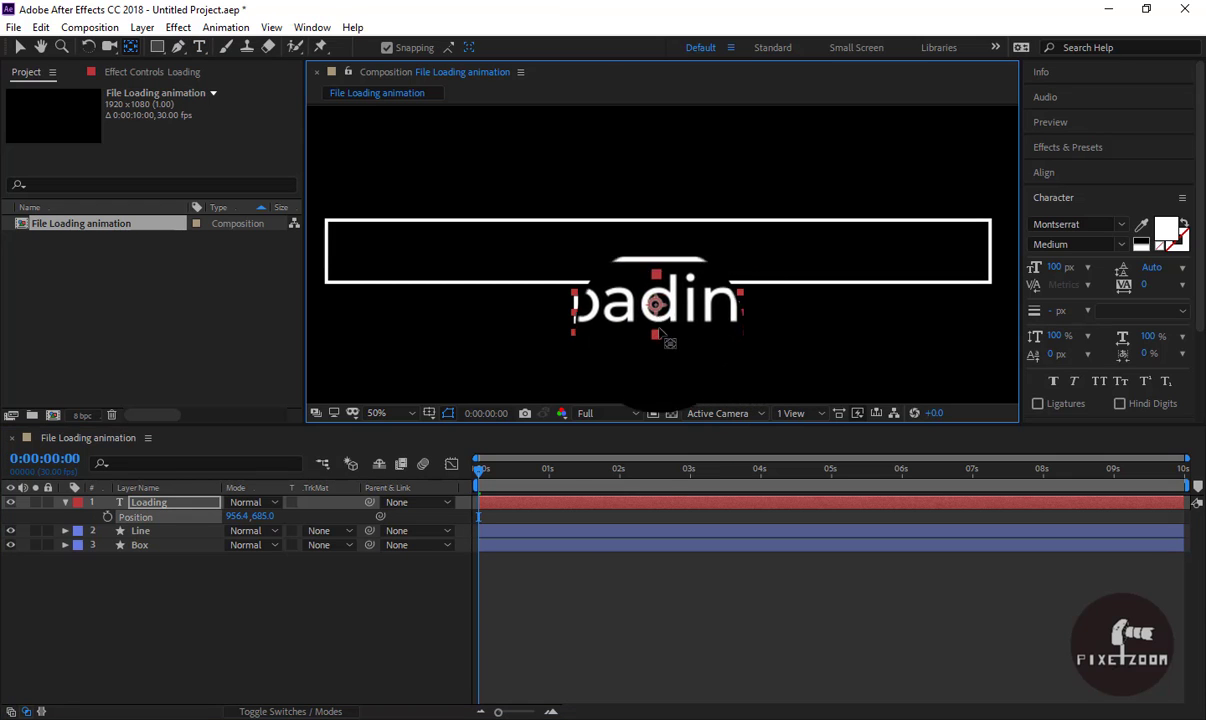
# Step: Duplicate the Loading layer, rename it '...', and change its text to '...'
pyautogui.click(166, 506)
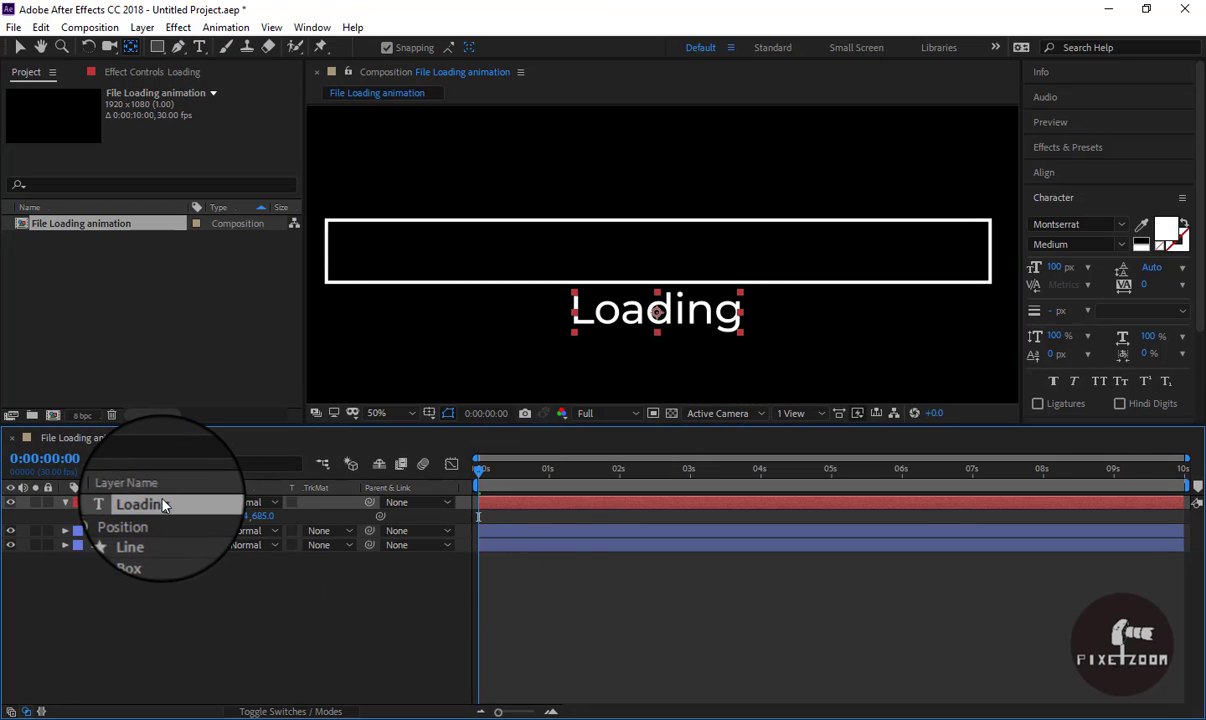
pyautogui.hotkey('ctrl', 'd')
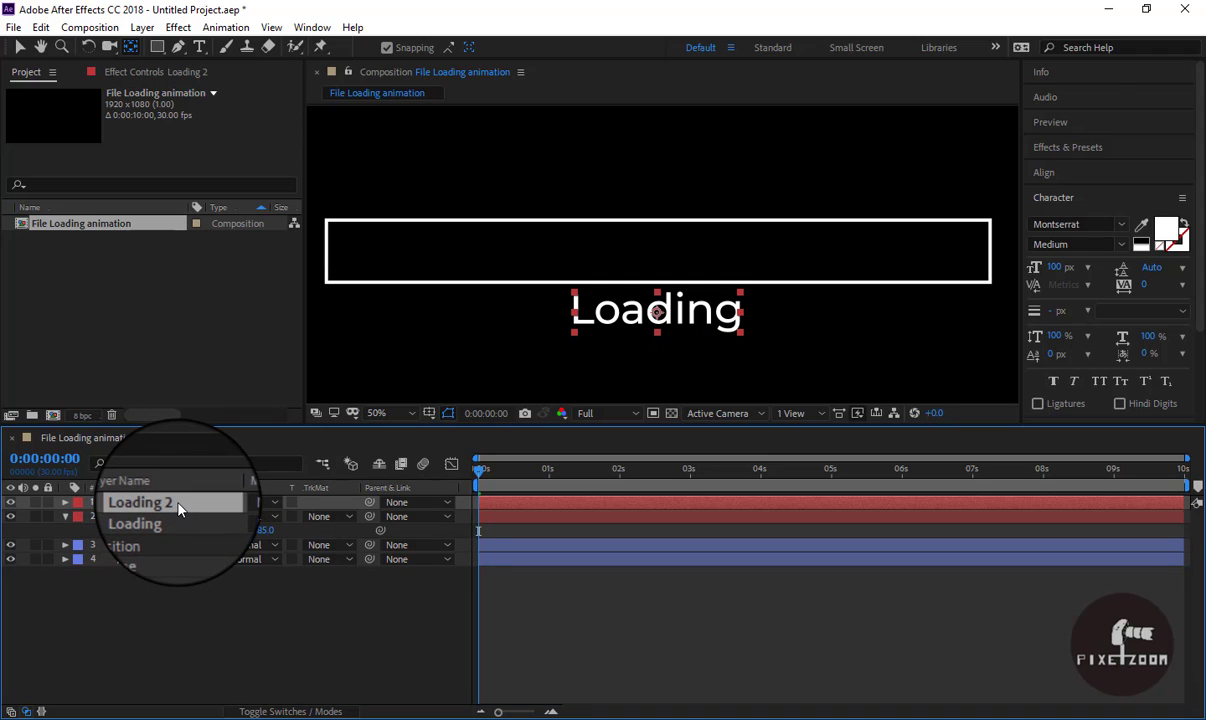
pyautogui.press('Return')
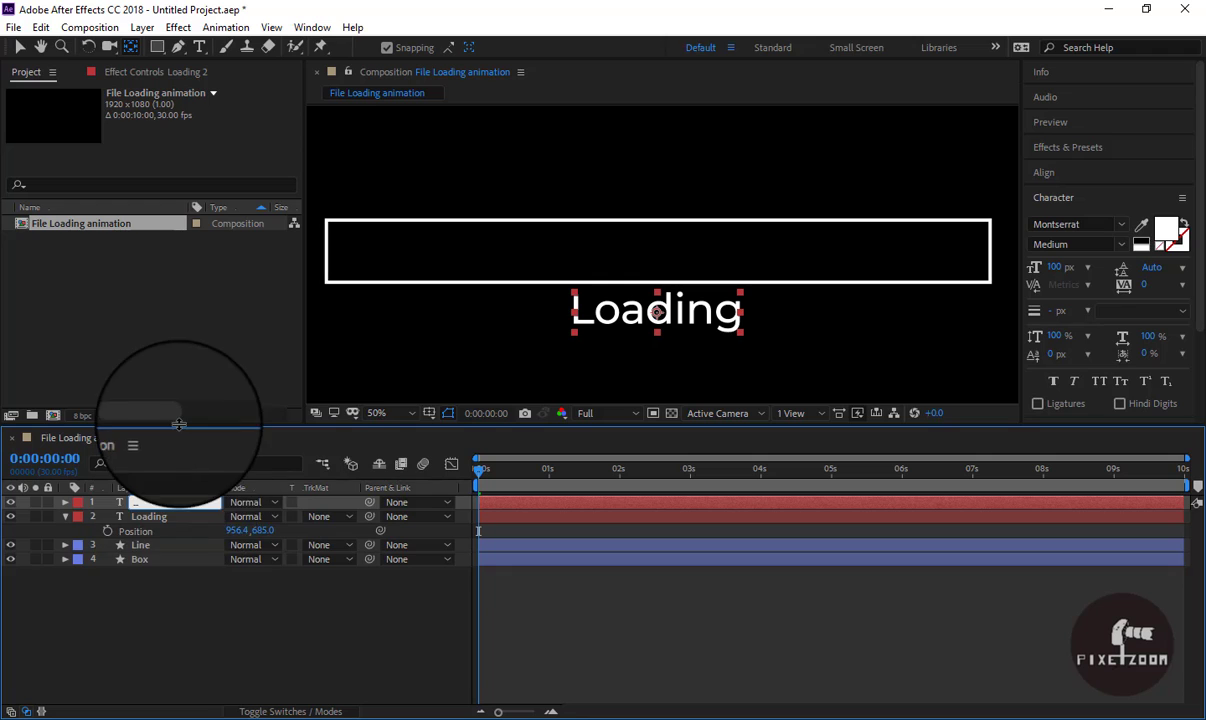
pyautogui.press('Return')
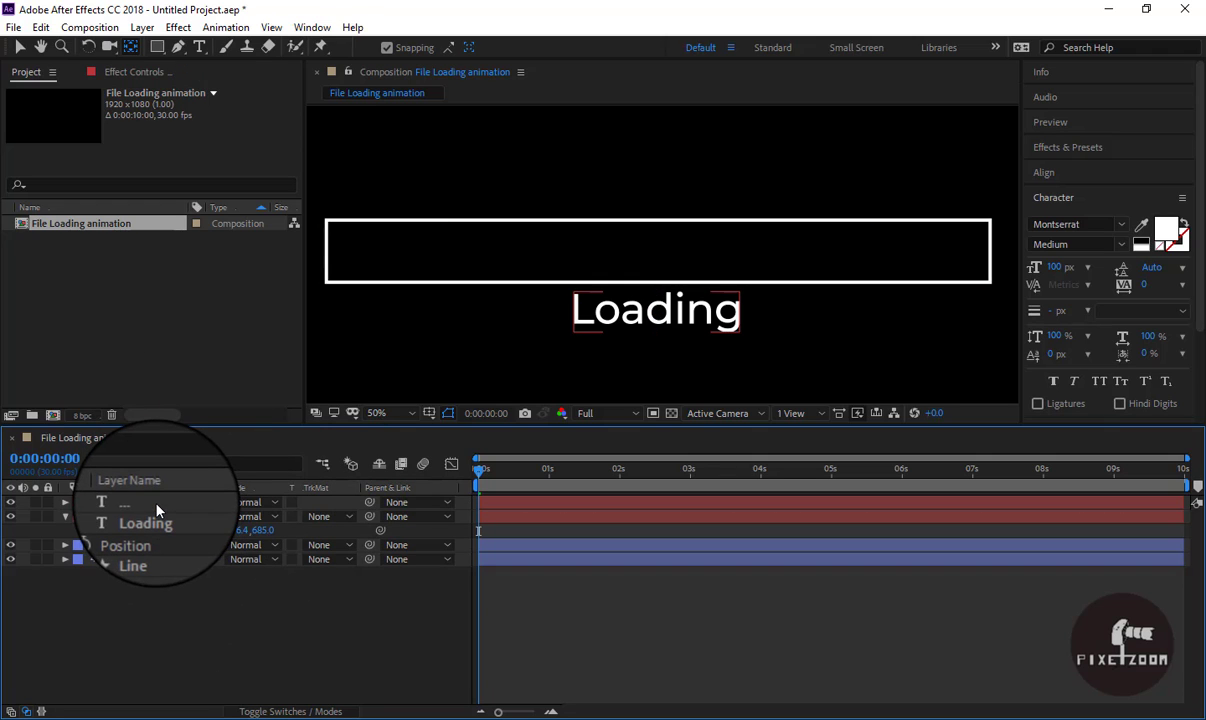
pyautogui.click(157, 510)
pyautogui.doubleClick(157, 510)
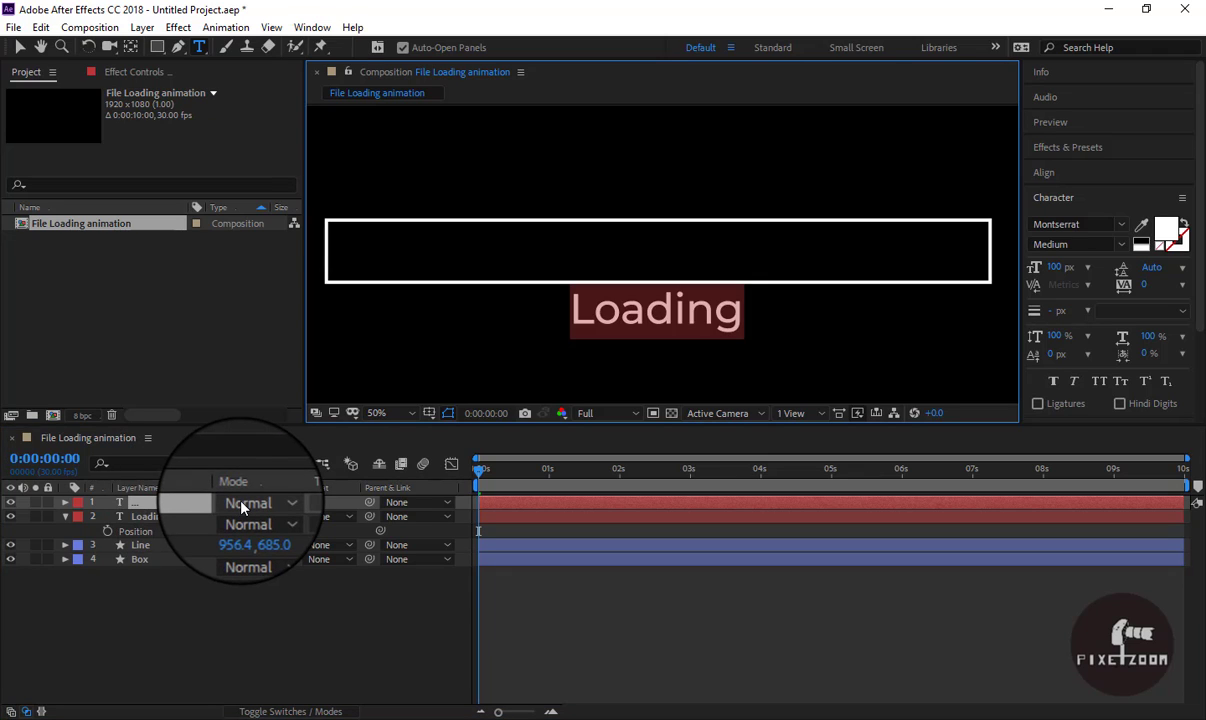
pyautogui.click(665, 318)
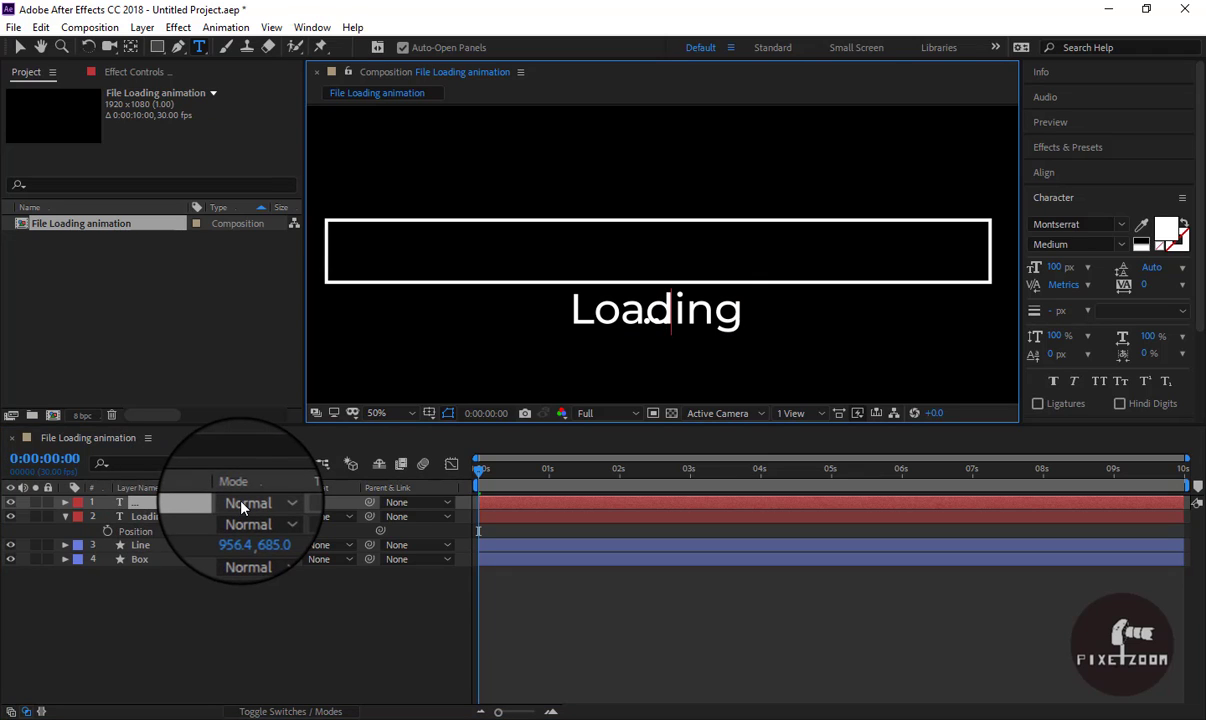
pyautogui.click(246, 605)
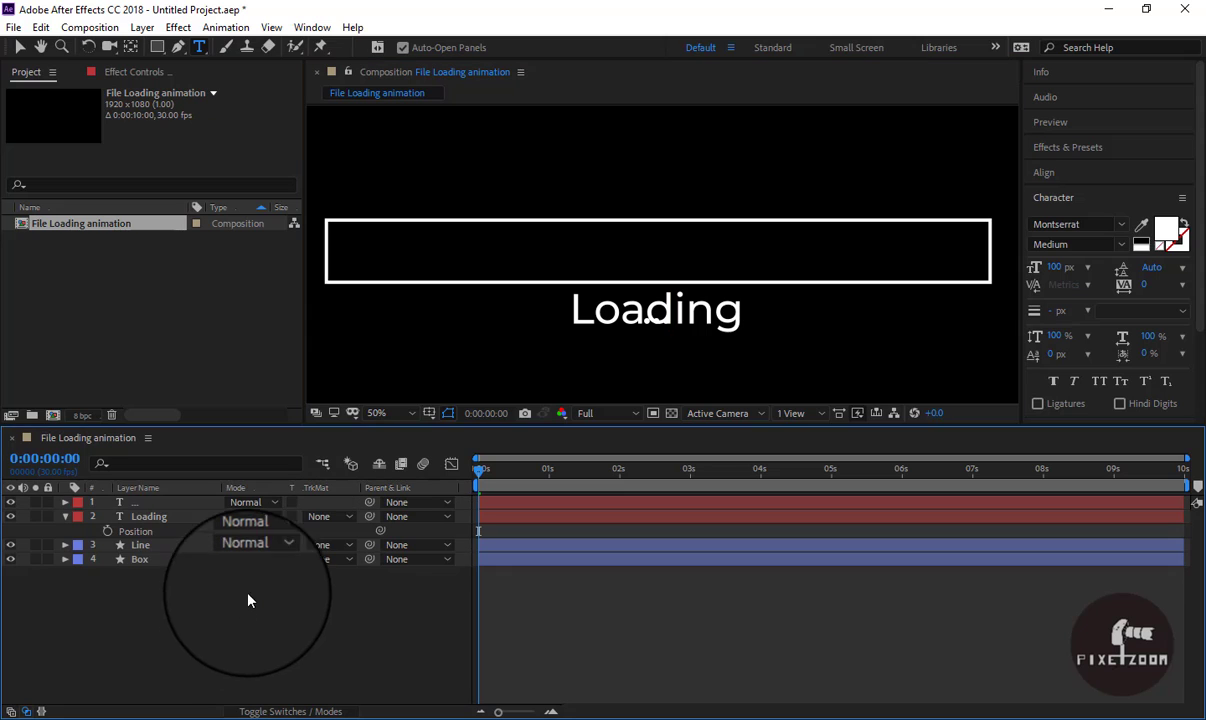
# Step: Move the '...' layer right to 1196.4, 685.0 so the dots follow Loading
pyautogui.click(150, 502)
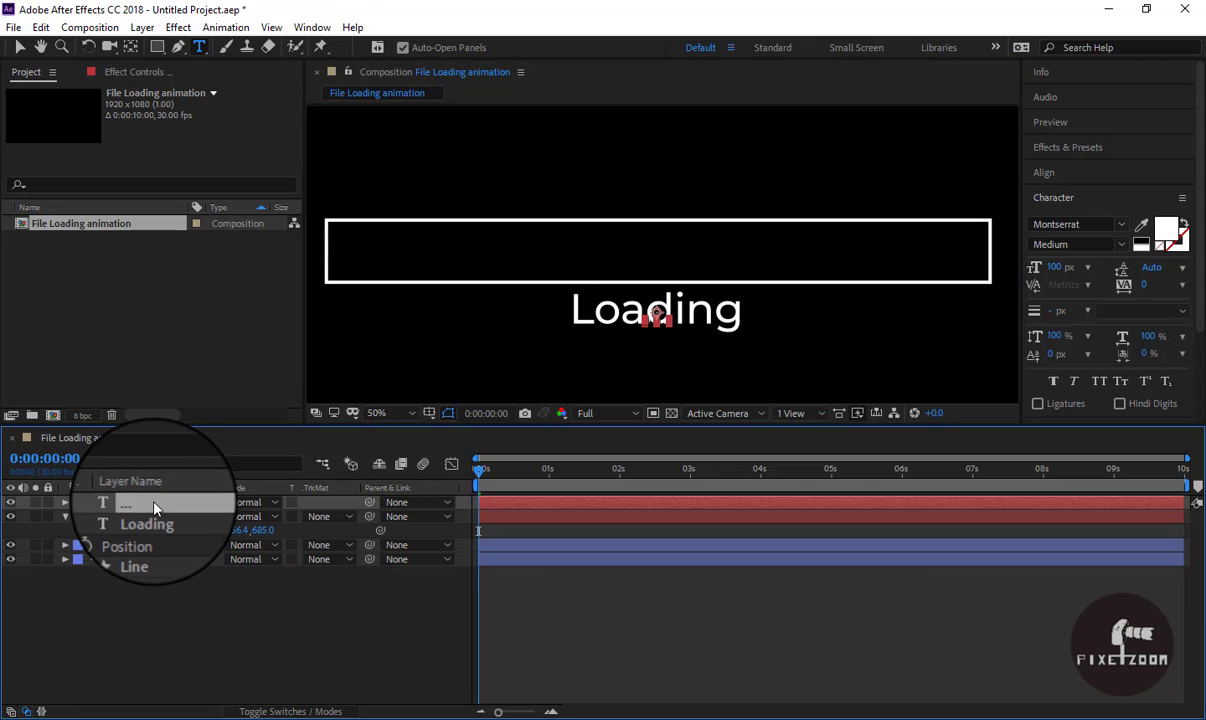
pyautogui.press('p')
pyautogui.moveTo(250, 516)
pyautogui.mouseDown()
pyautogui.moveTo(453, 515)
pyautogui.moveTo(430, 515)
pyautogui.mouseUp()
pyautogui.click(348, 606)
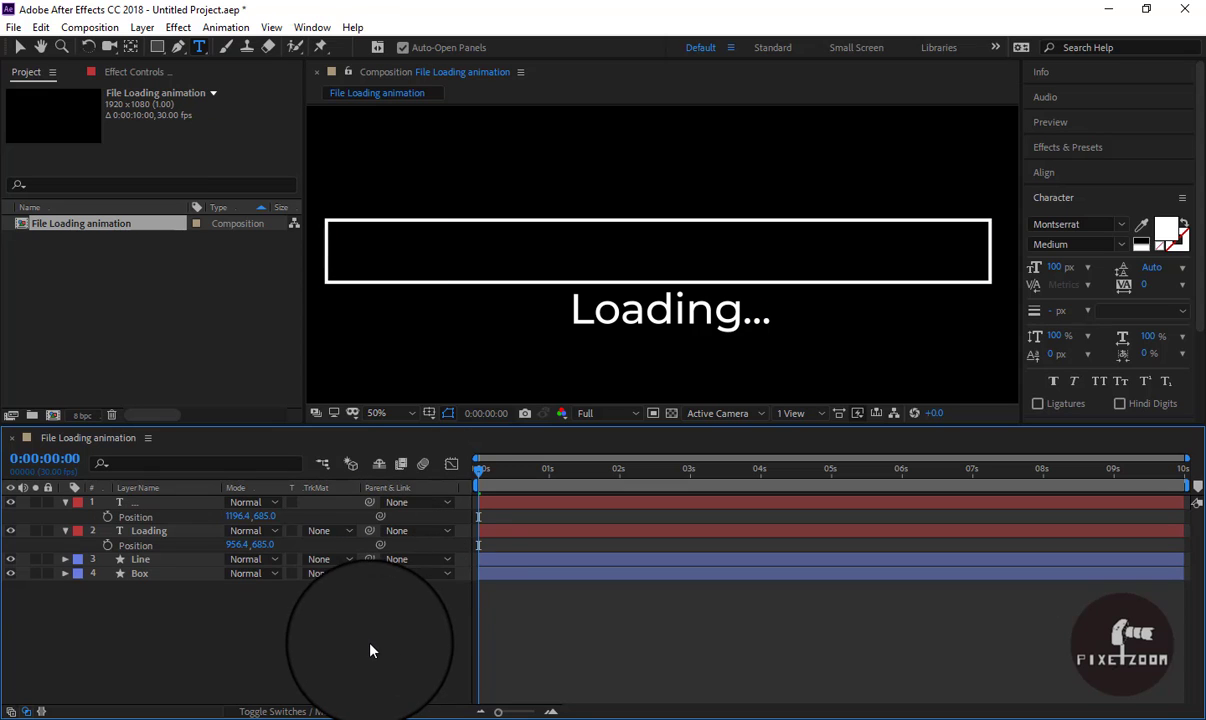
# Step: Add an Opacity text animator to the '...' layer and expand its Range Selector 1
pyautogui.click(155, 532)
pyautogui.keyDown('ctrl'); pyautogui.click(149, 502); pyautogui.keyUp('ctrl')
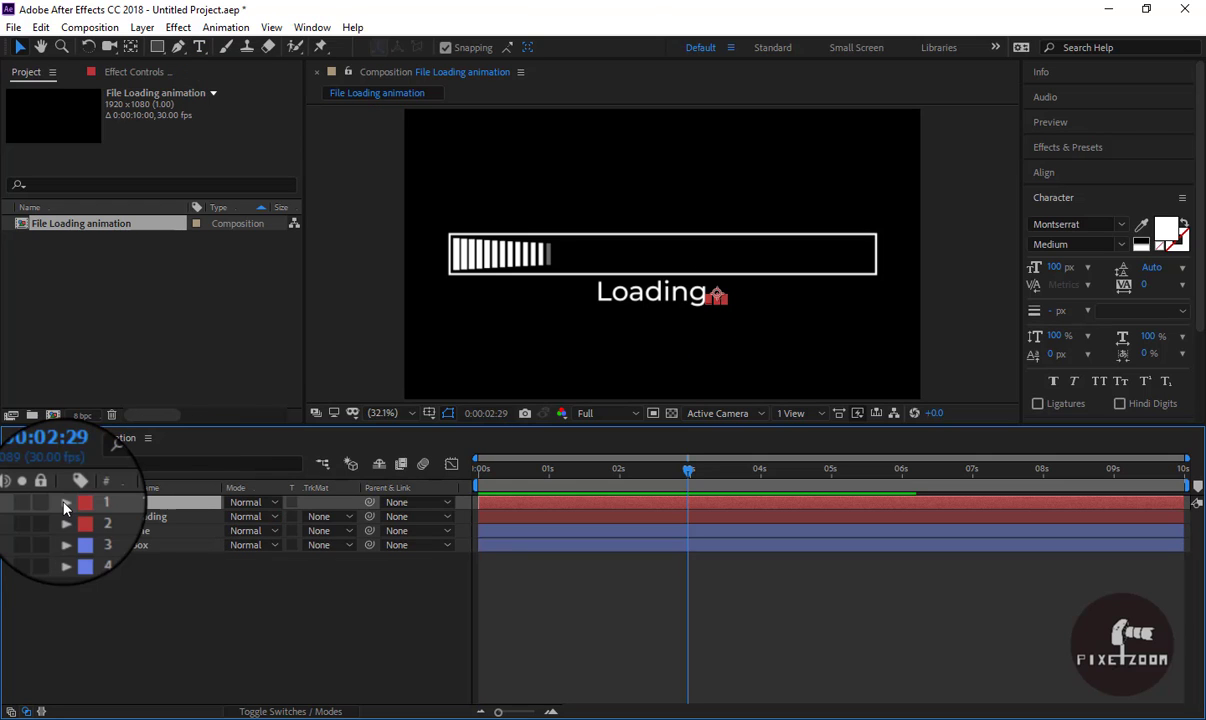
pyautogui.click(350, 517)
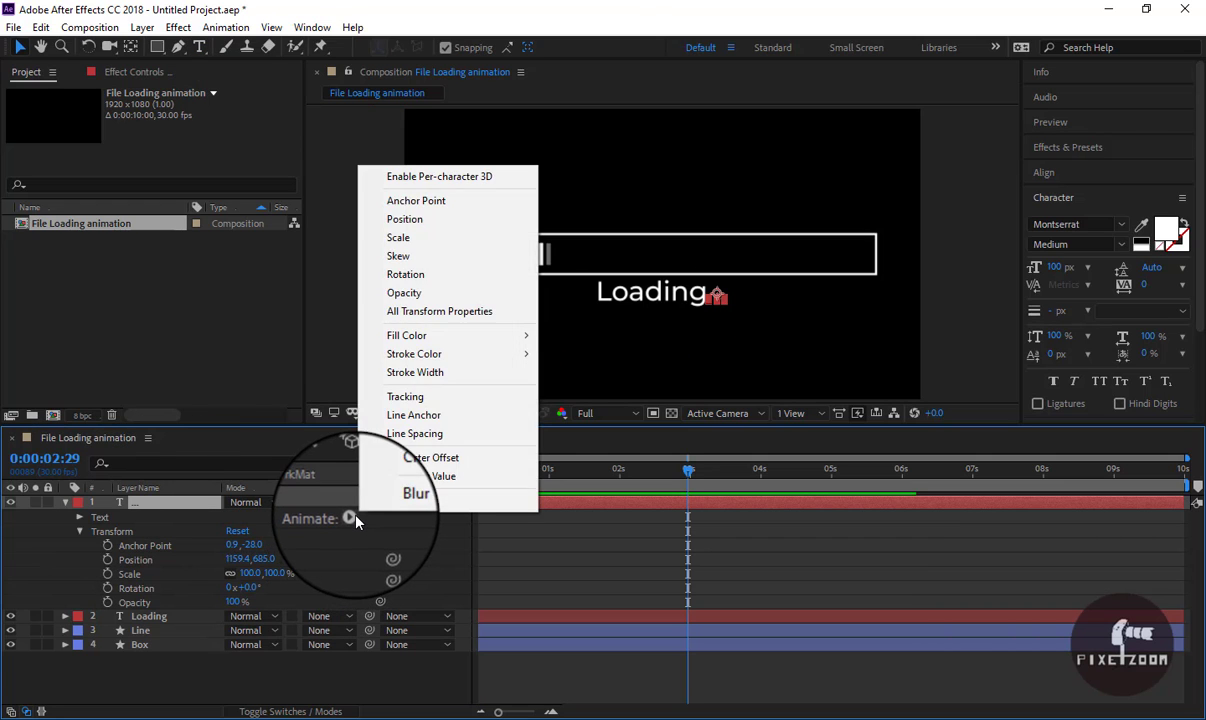
pyautogui.click(411, 298)
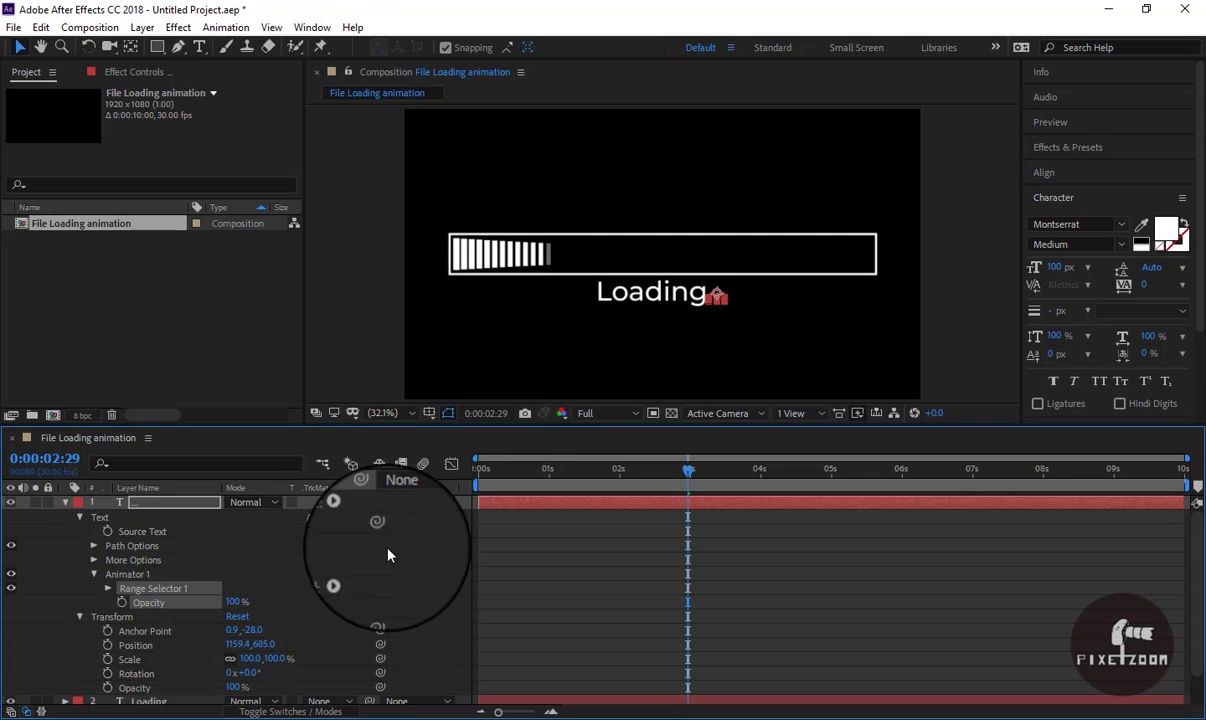
pyautogui.click(109, 589)
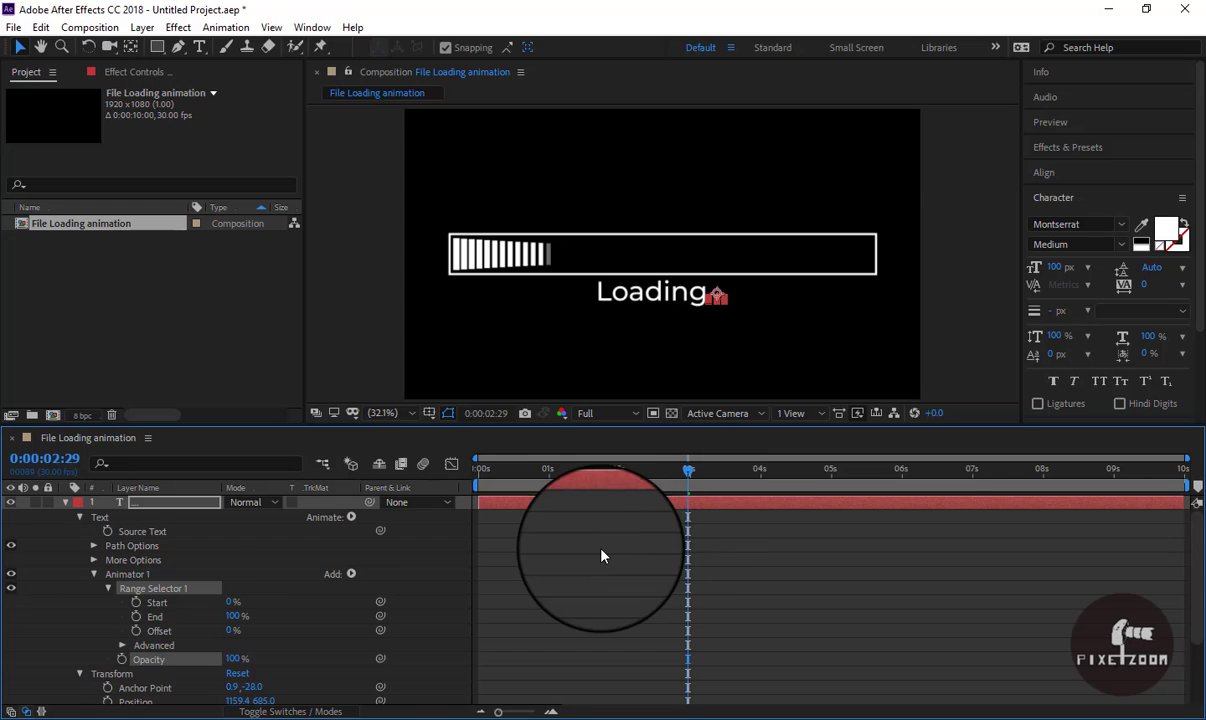
pyautogui.scroll(-3, 601, 556)
# Step: Return time to 0:00 and select Range Selector 1's Start property on the dots layer
pyautogui.click(153, 668)
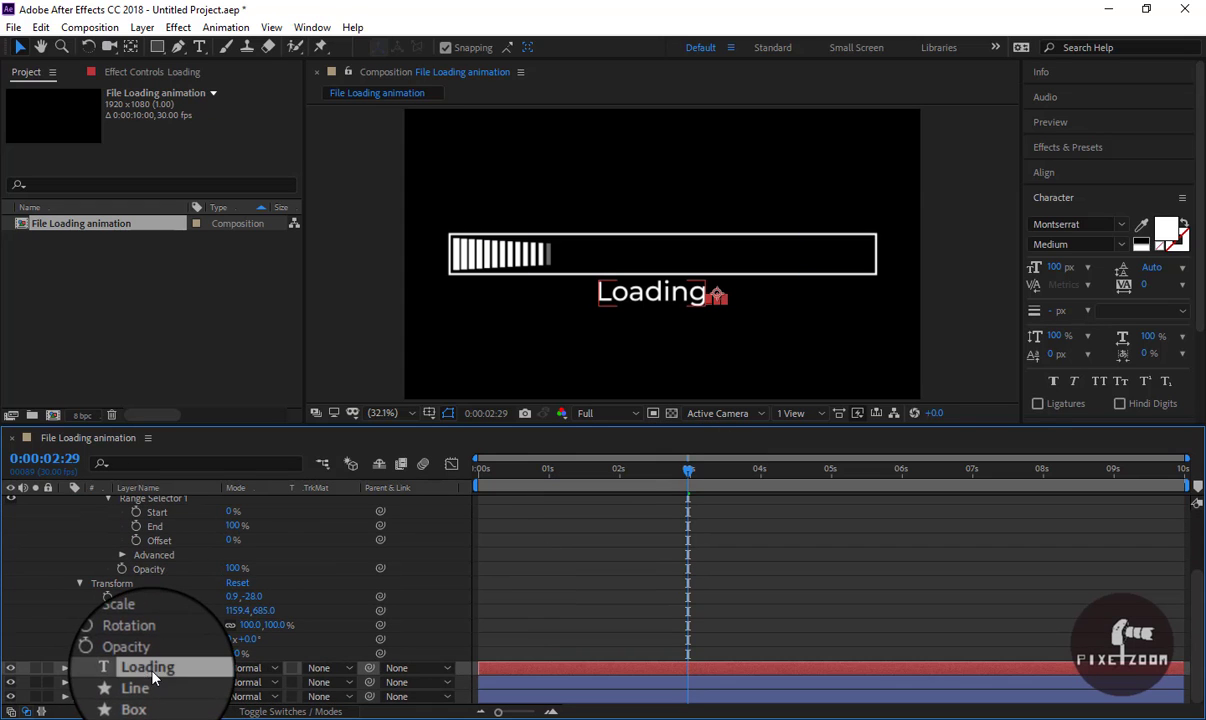
pyautogui.click(150, 688)
pyautogui.press('u')
pyautogui.click(548, 478)
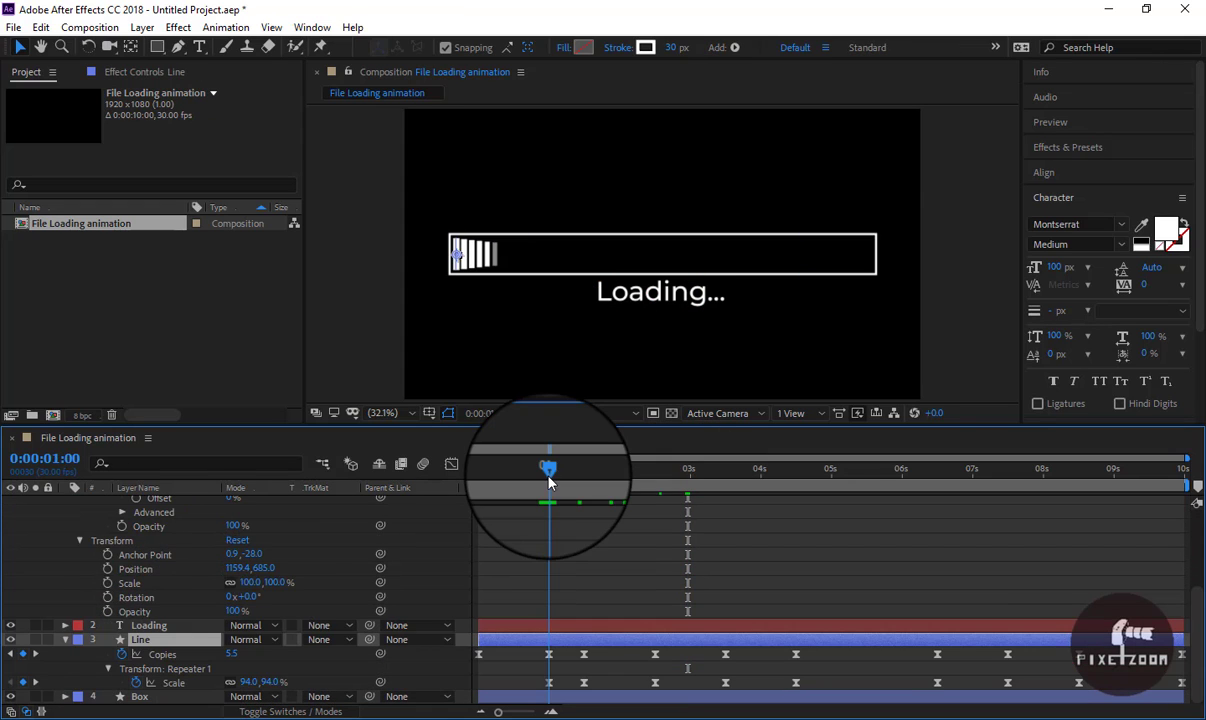
pyautogui.moveTo(548, 480); pyautogui.dragTo(476, 482)
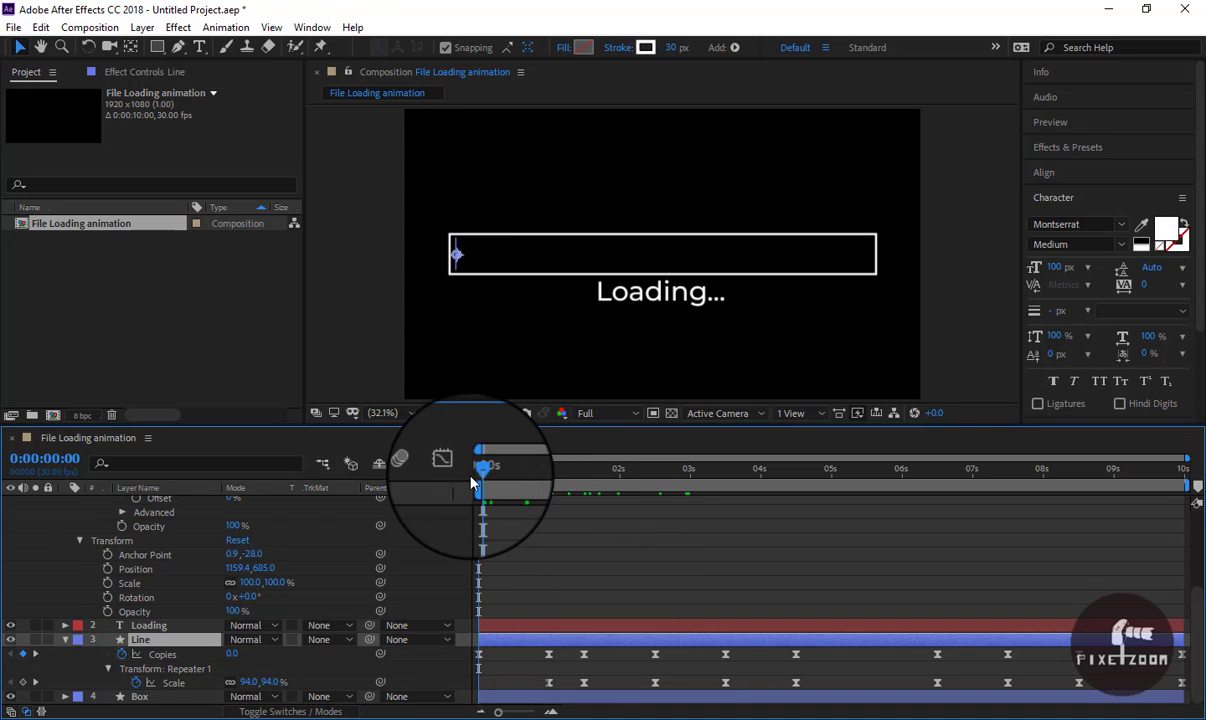
pyautogui.scroll(3, 147, 543)
pyautogui.scroll(2, 147, 543)
pyautogui.scroll(2, 147, 543)
pyautogui.click(165, 554)
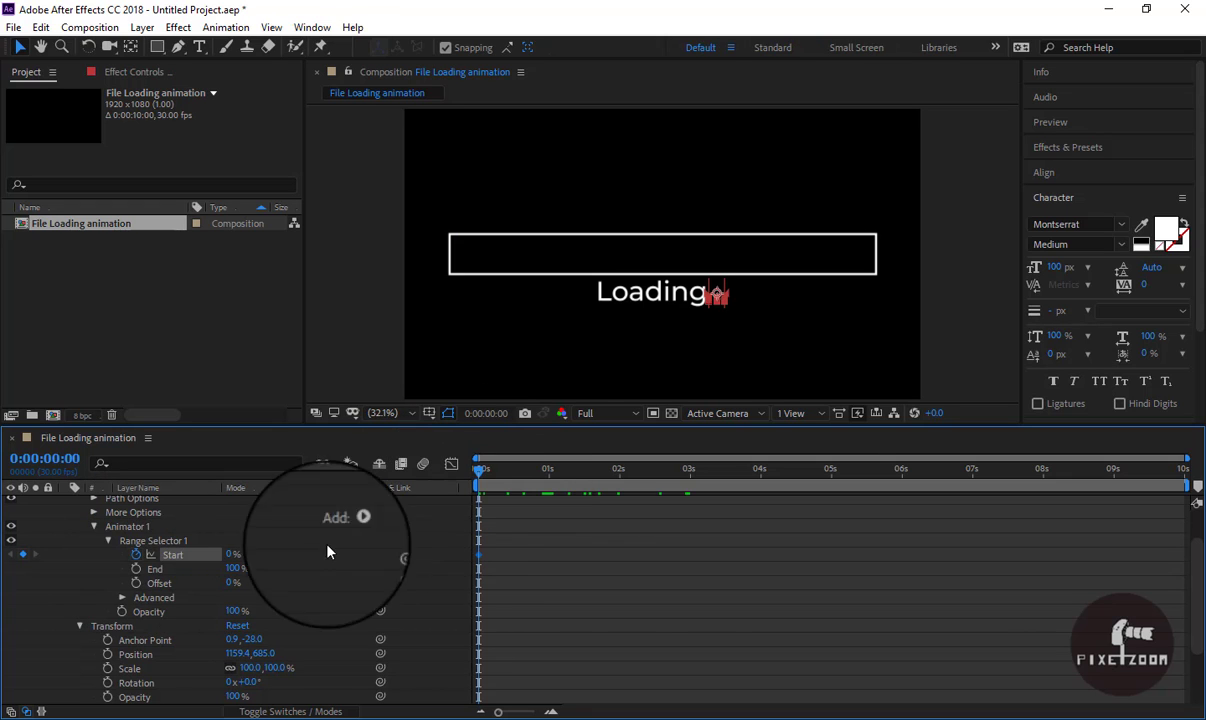
# Step: Keyframe the dots' range Start from 0% at 0s to 100% at about 1s
pyautogui.click(136, 554)
pyautogui.click(483, 468)
pyautogui.moveTo(490, 479); pyautogui.dragTo(548, 491)
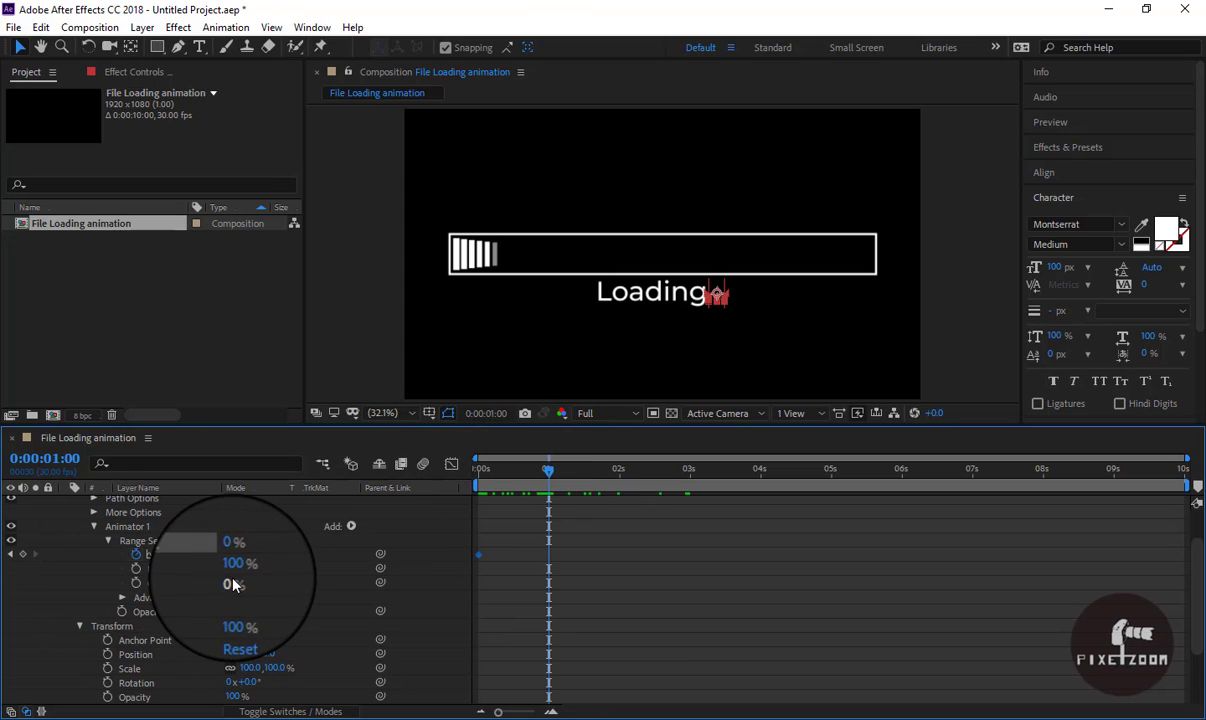
pyautogui.moveTo(231, 556); pyautogui.dragTo(371, 553)
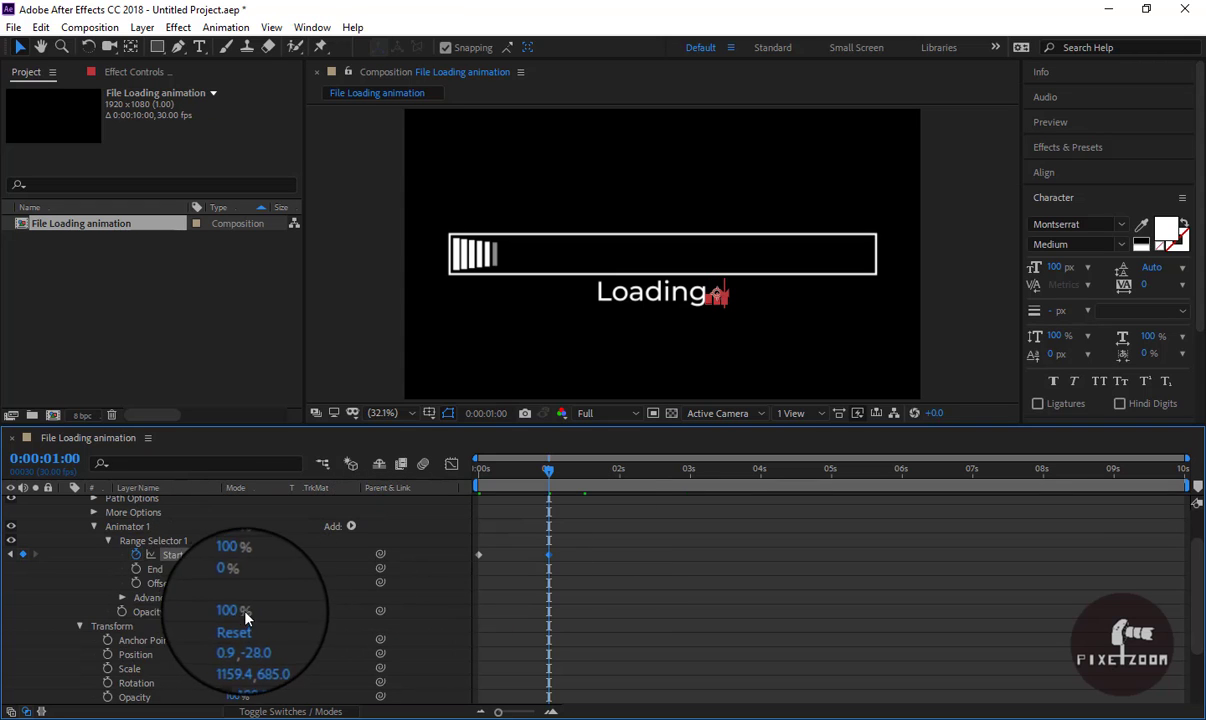
# Step: Preview the dots appearing one by one from 0s, then select both Start keyframes
pyautogui.moveTo(548, 468); pyautogui.dragTo(479, 468)
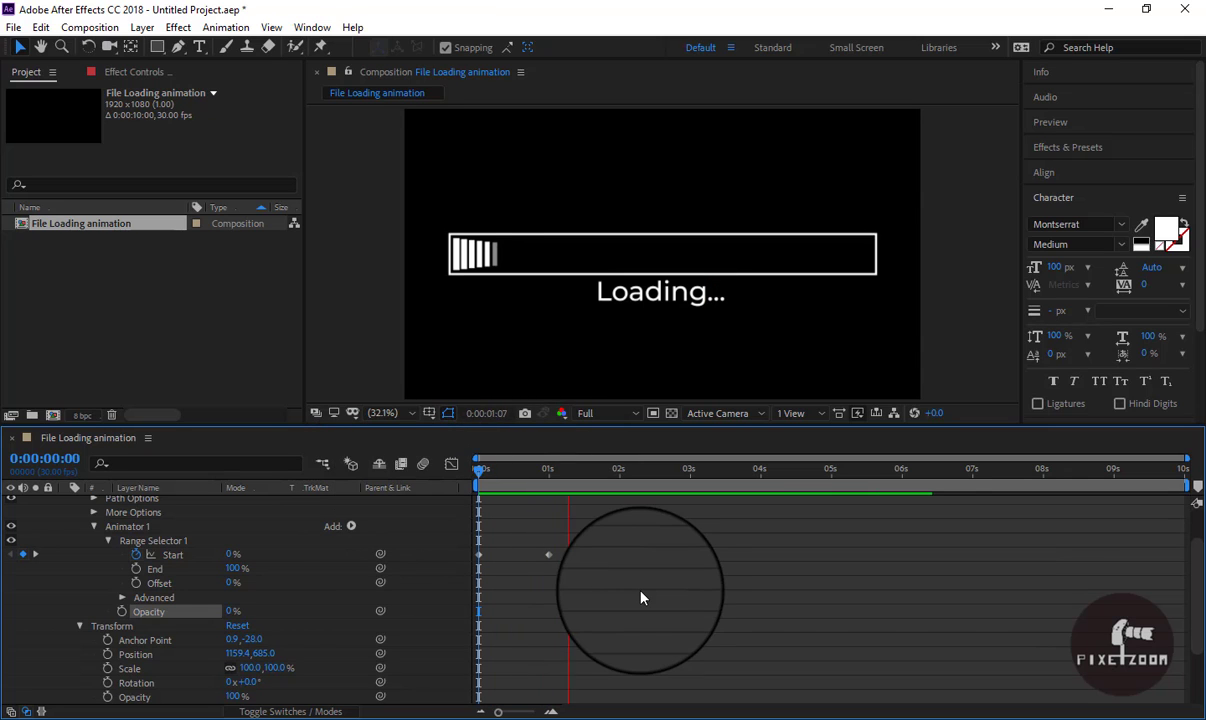
pyautogui.moveTo(605, 466); pyautogui.dragTo(617, 477)
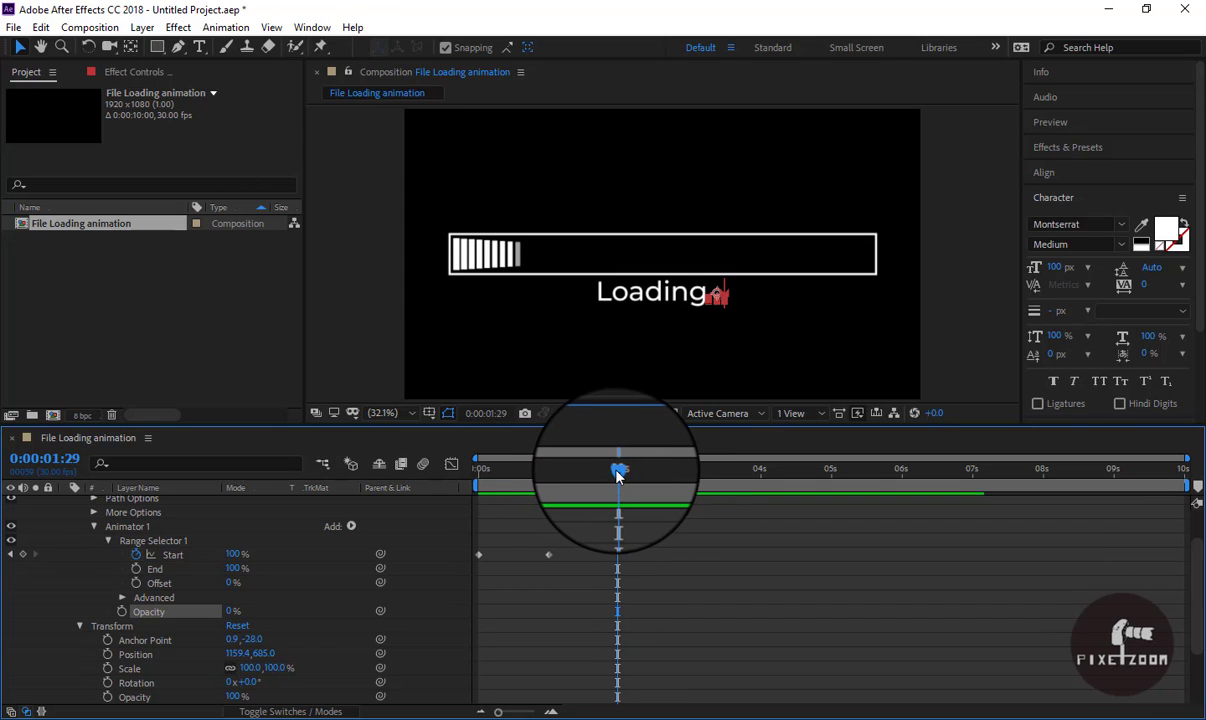
pyautogui.moveTo(617, 475); pyautogui.dragTo(480, 470)
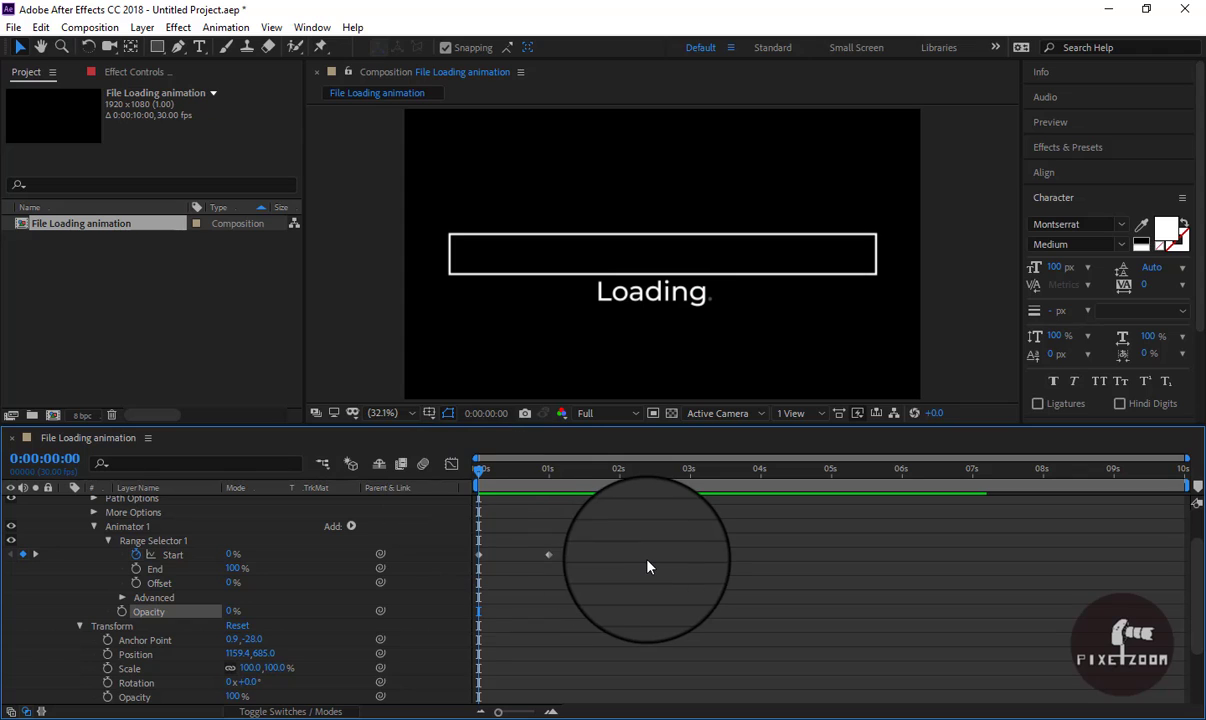
pyautogui.press('space')
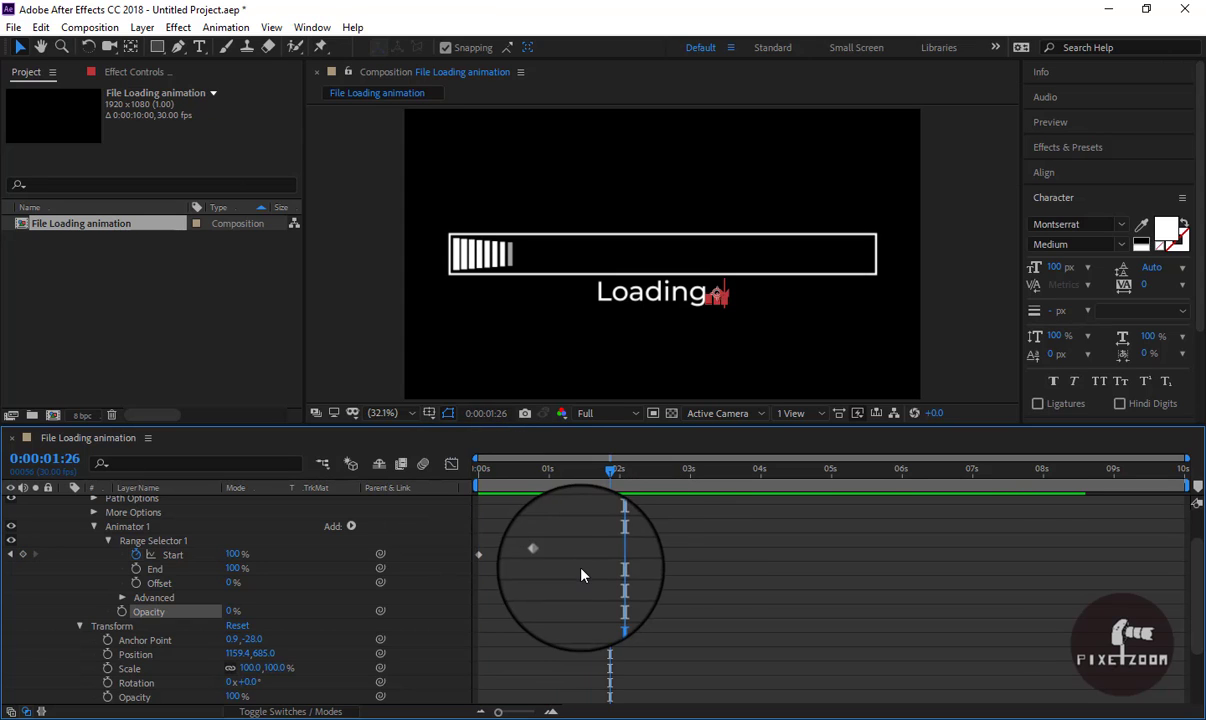
pyautogui.click(480, 554)
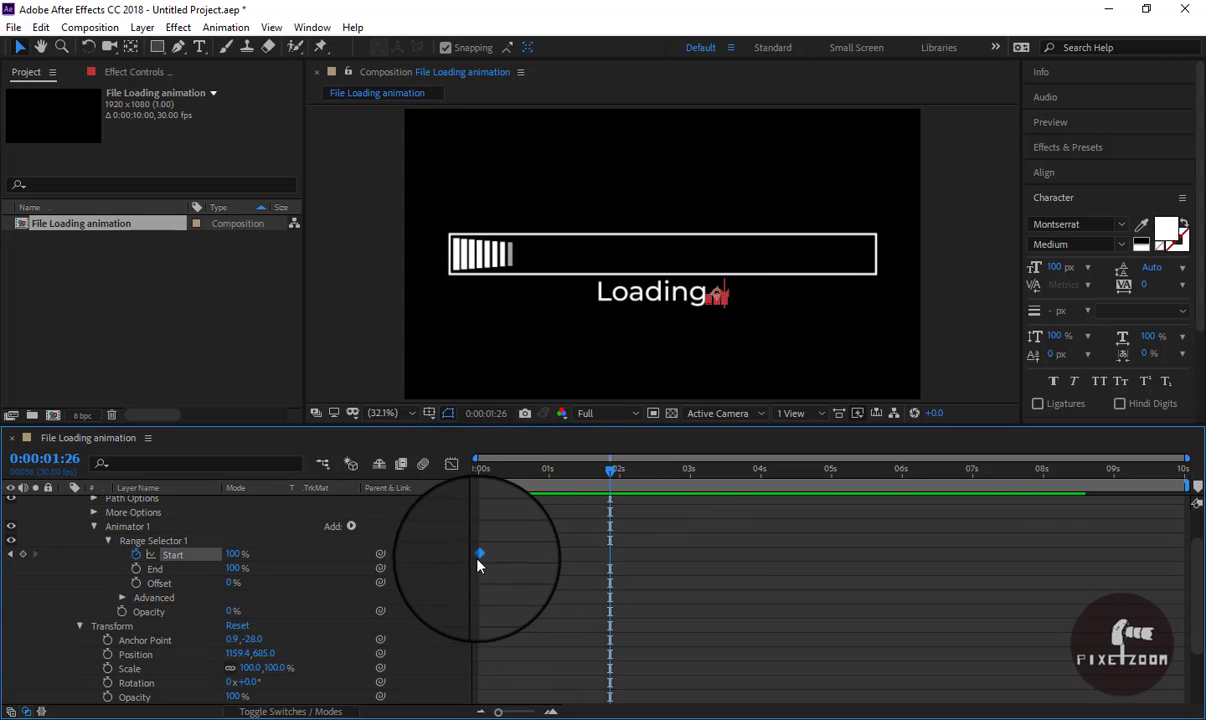
# Step: Apply Easy Ease to the Start keyframes and give Start a loopOut("cycle") expression
pyautogui.rightClick(479, 556)
pyautogui.moveTo(550, 542)
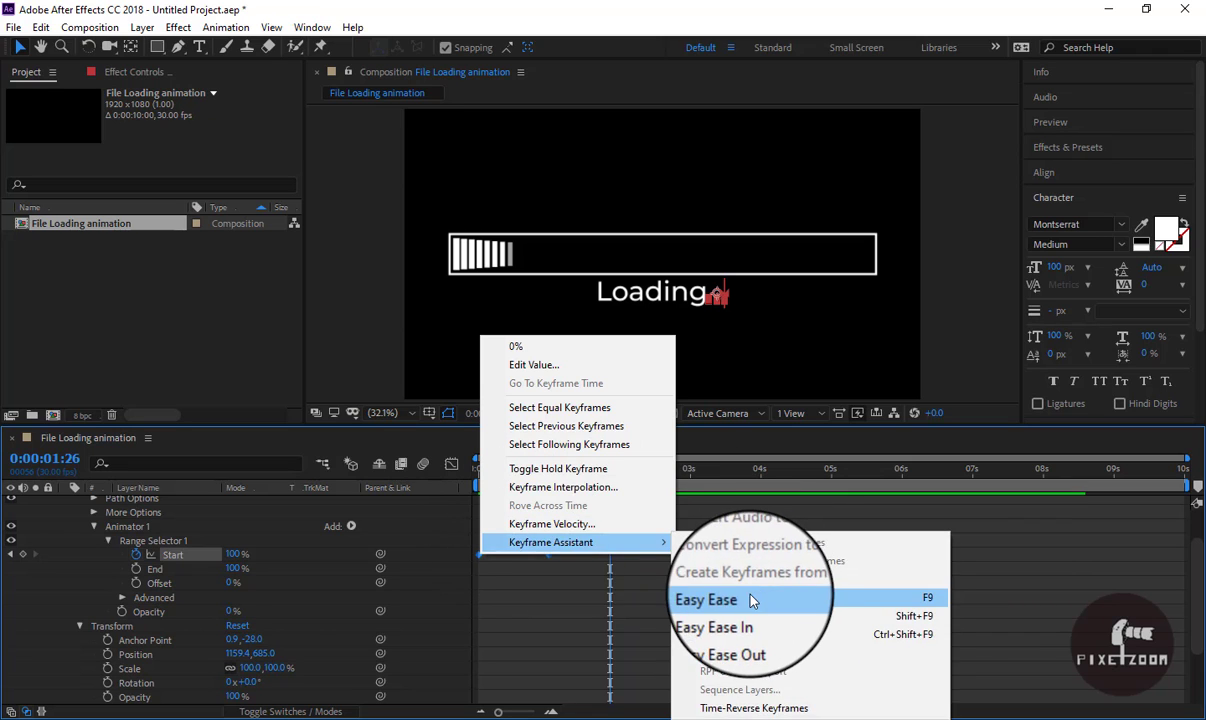
pyautogui.click(752, 598)
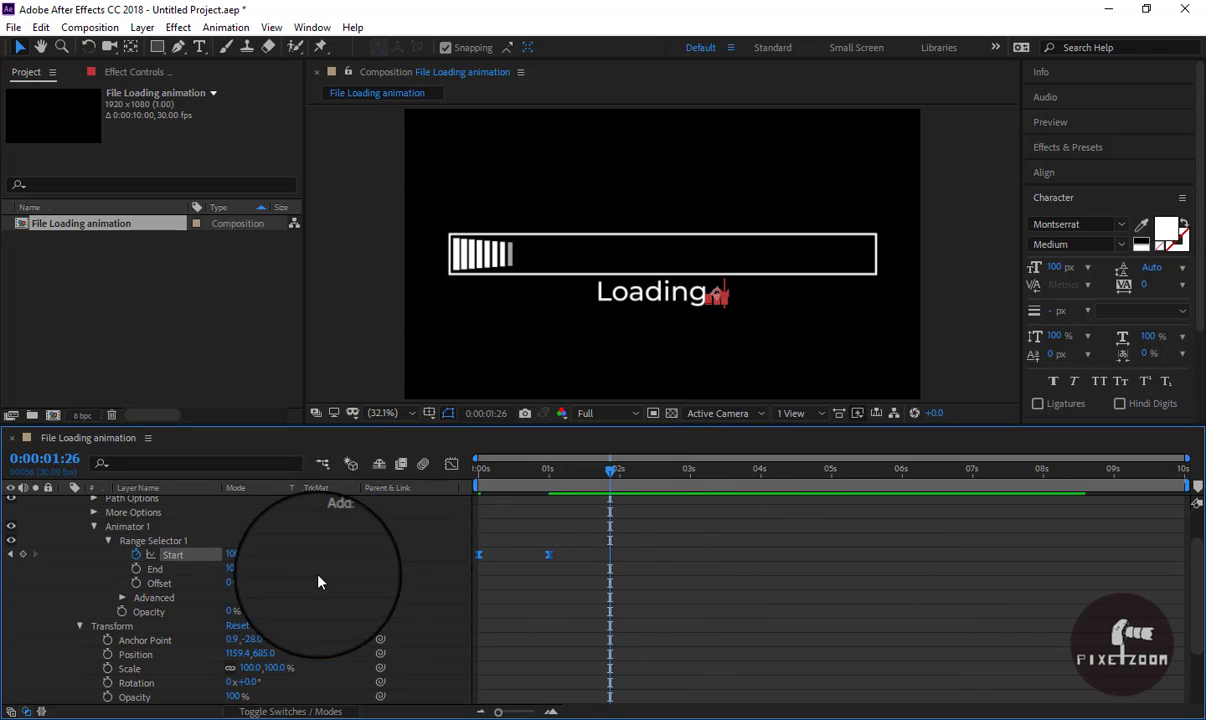
pyautogui.keyDown('alt'); pyautogui.click(136, 553); pyautogui.keyUp('alt')
pyautogui.write('loop')
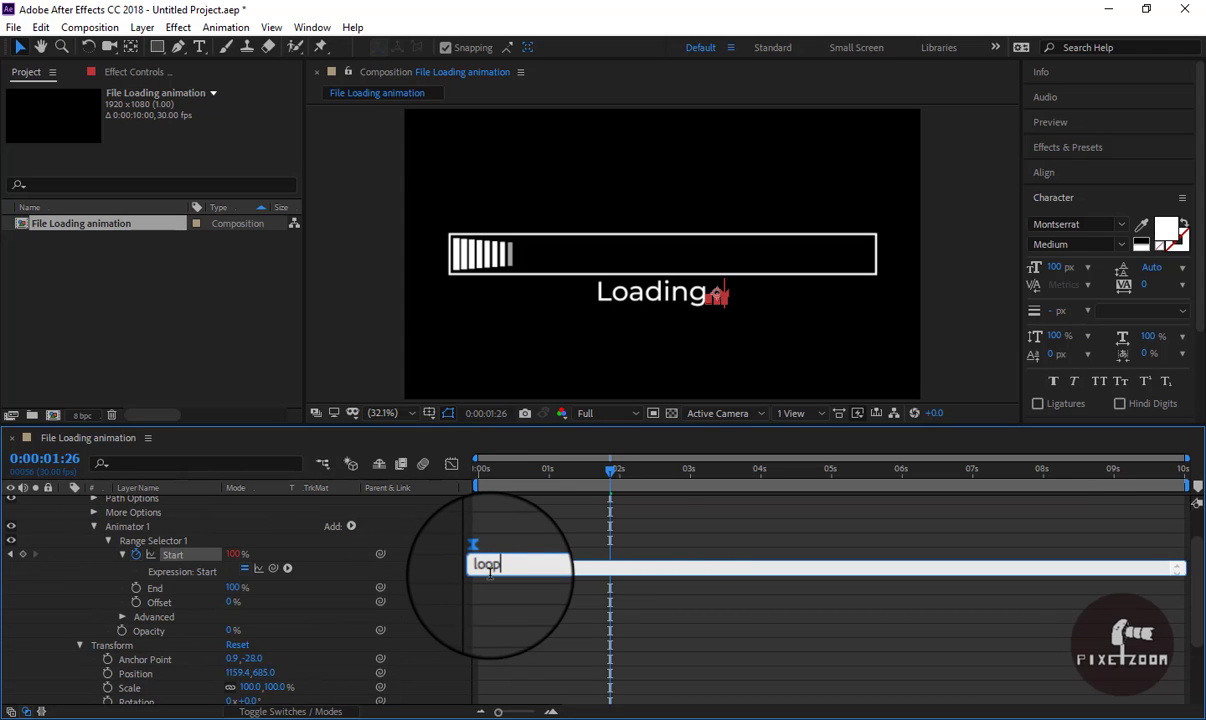
pyautogui.write('Out')
pyautogui.write('("cyc')
pyautogui.write('le')
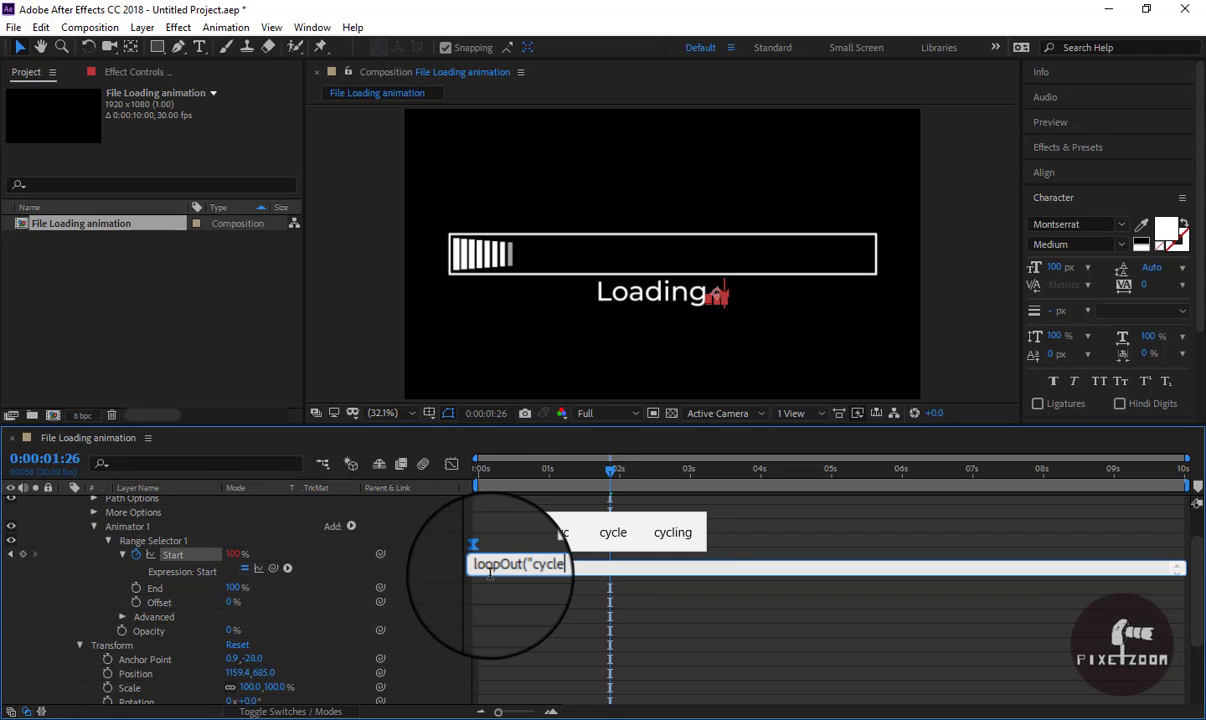
pyautogui.write('")')
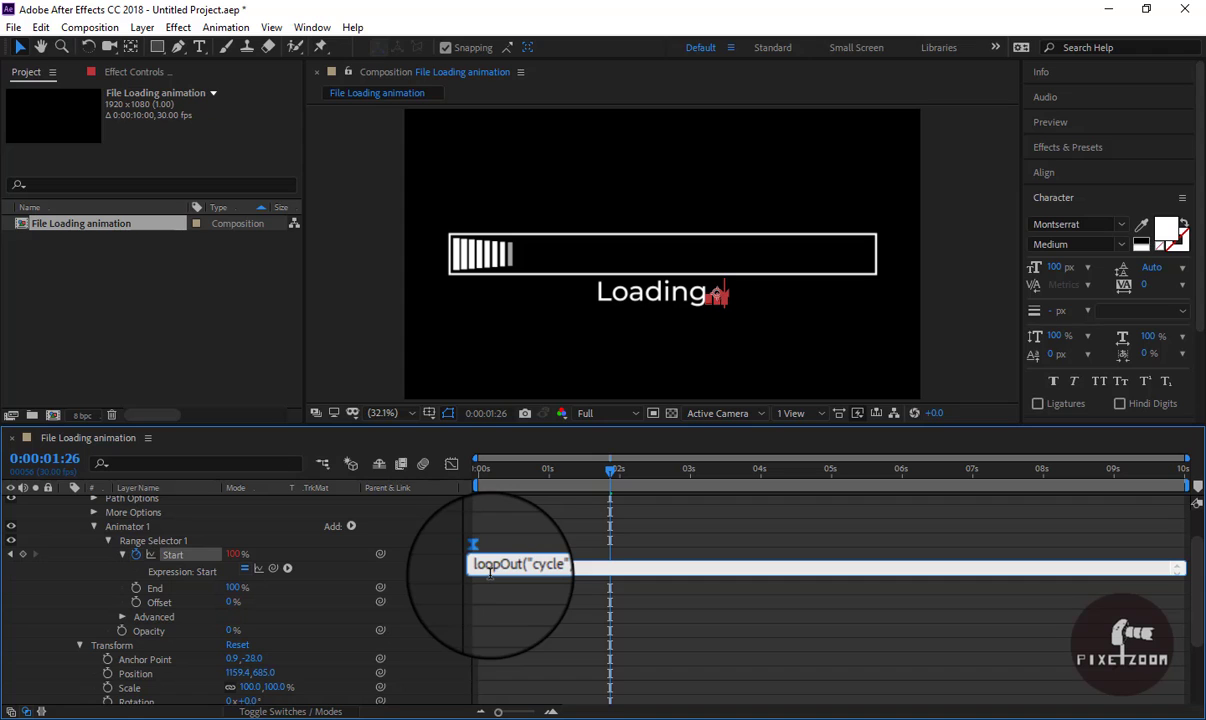
# Step: Move the 100% Start keyframe from 1s to 2s so the dots cycle more slowly, and preview
pyautogui.click(485, 600)
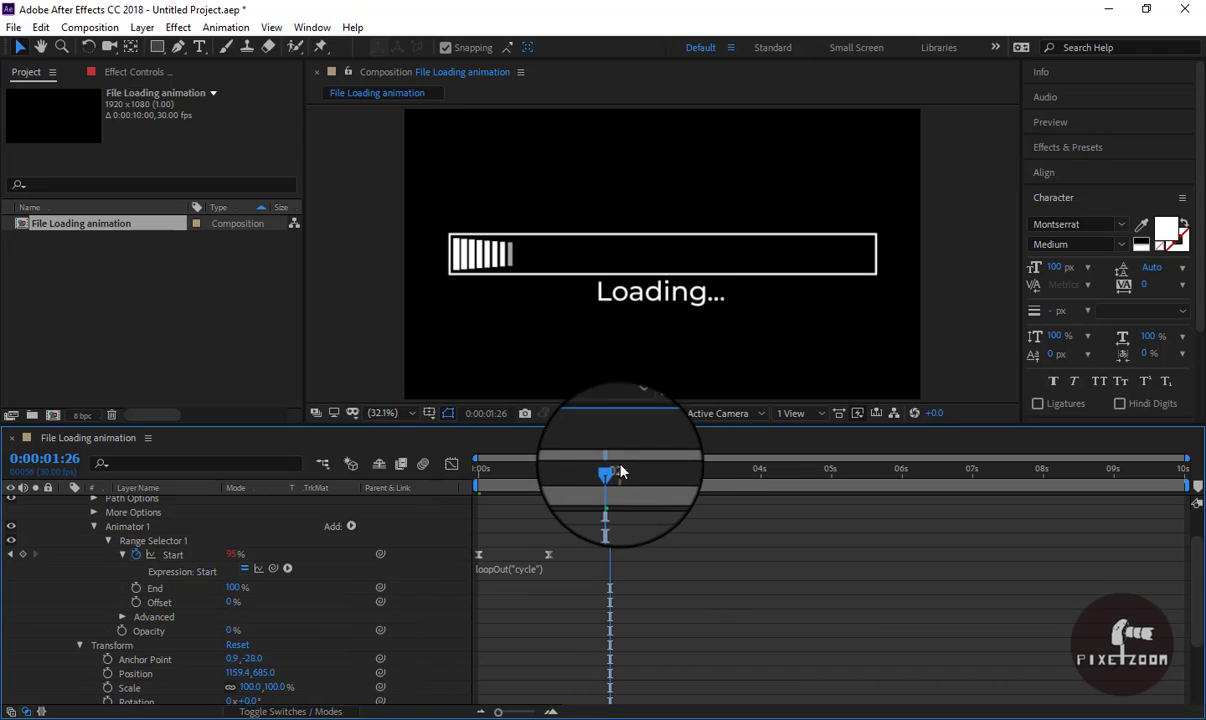
pyautogui.moveTo(612, 472); pyautogui.dragTo(400, 462)
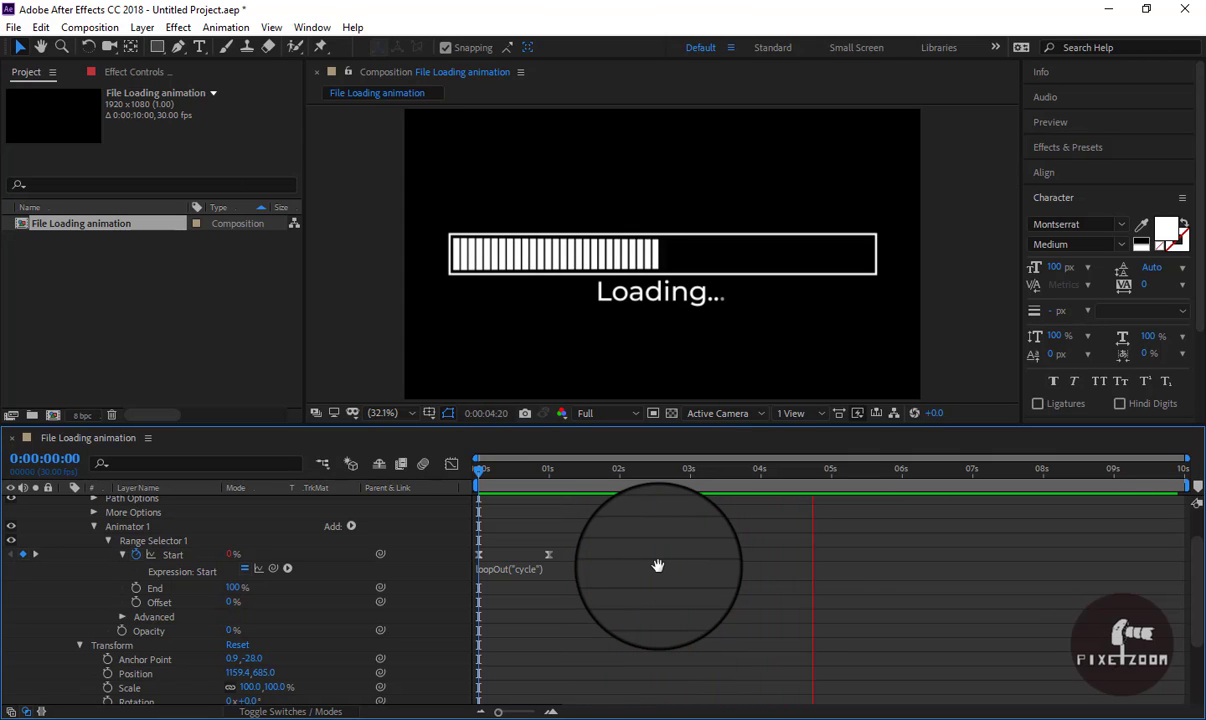
pyautogui.press('space')
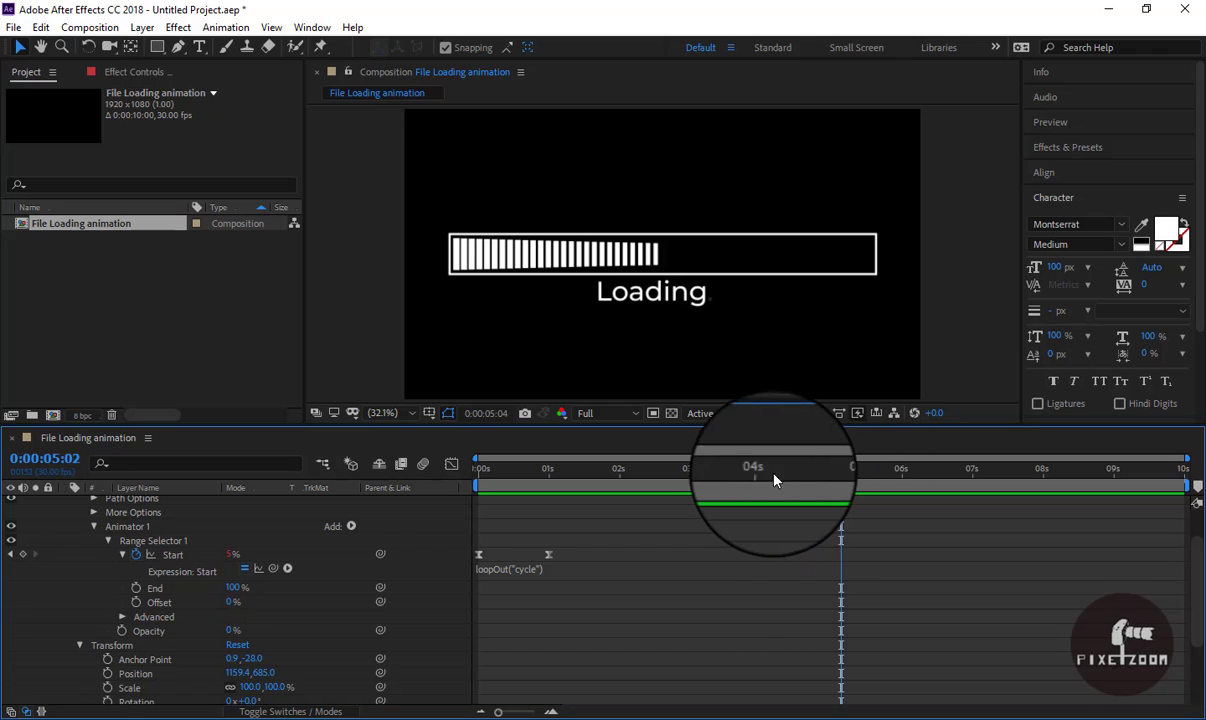
pyautogui.moveTo(773, 480); pyautogui.dragTo(620, 468)
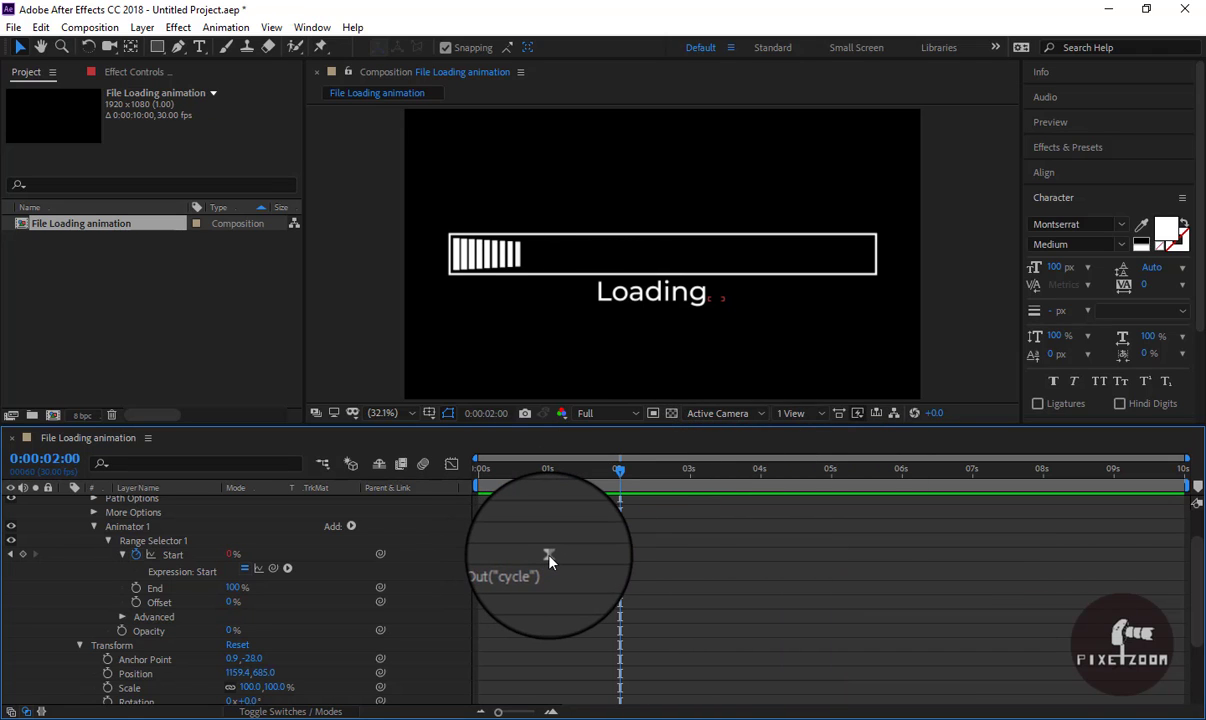
pyautogui.moveTo(548, 555); pyautogui.dragTo(622, 563)
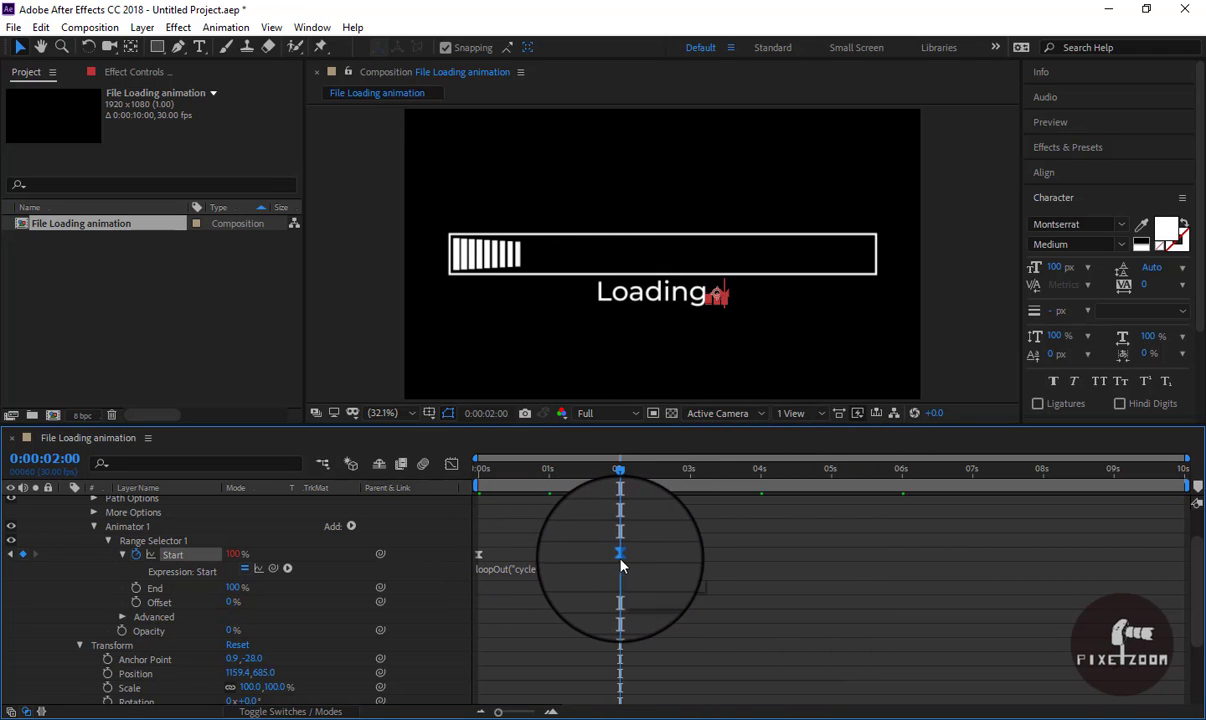
pyautogui.press('space')
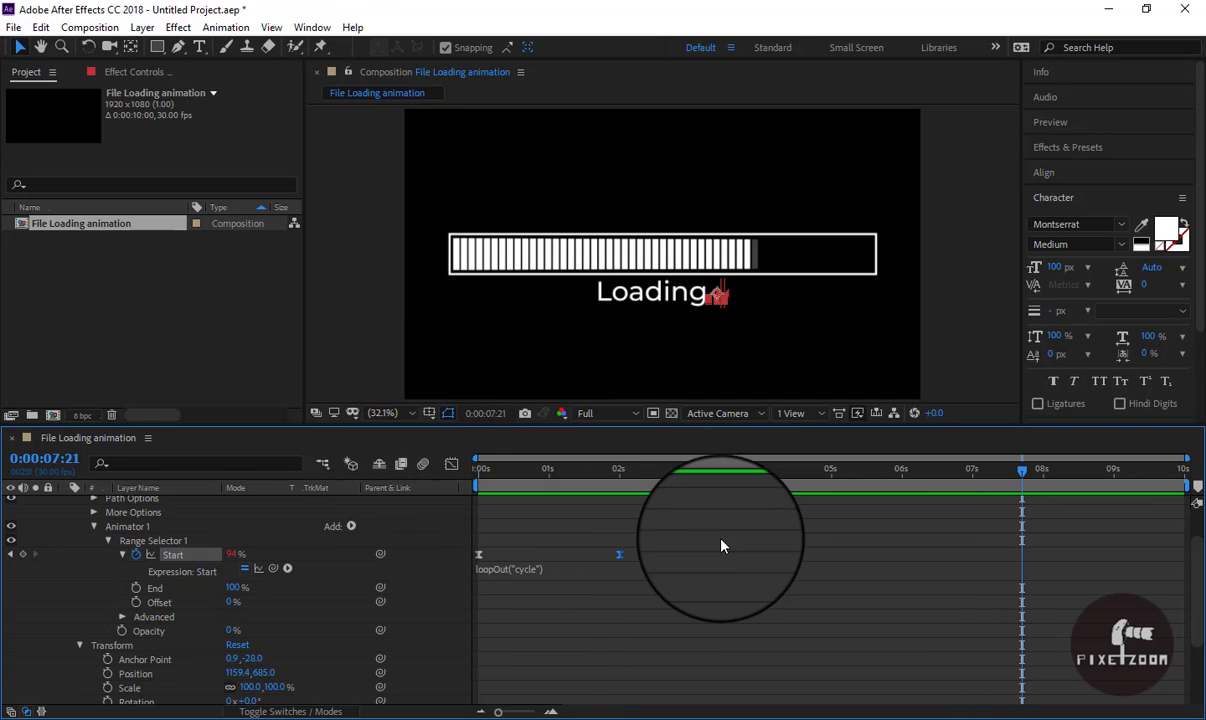
pyautogui.scroll(2, 80, 490)
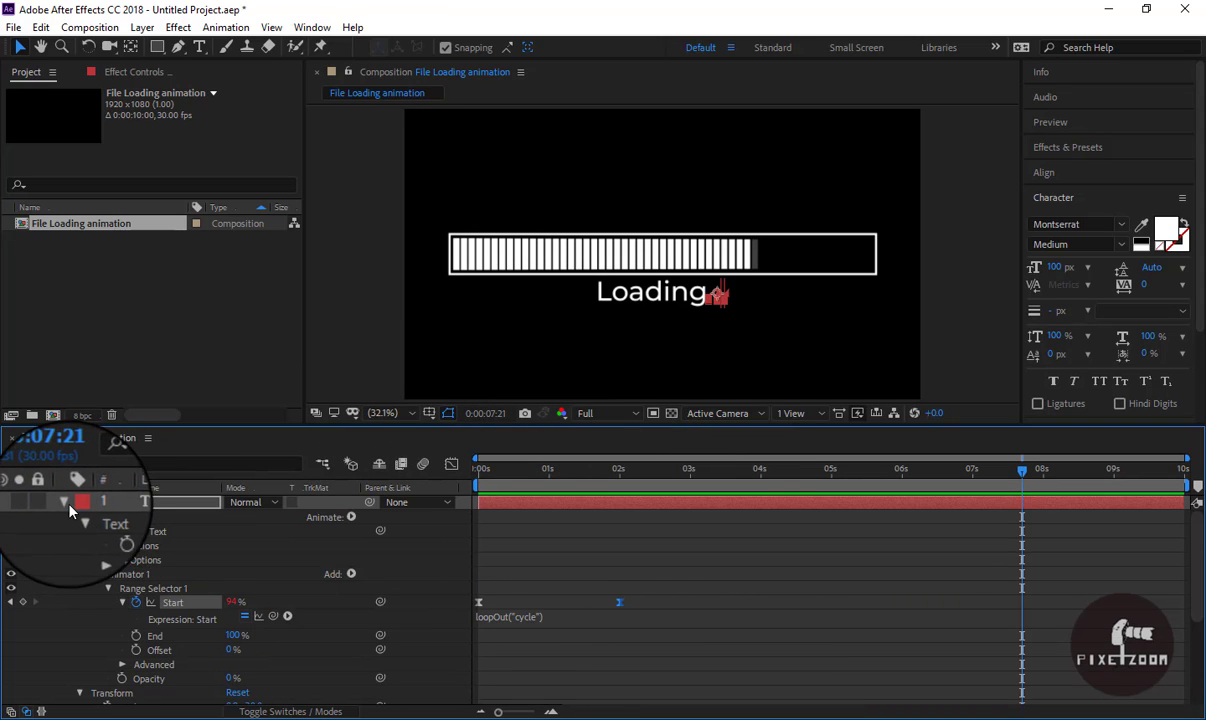
# Step: Collapse the dots text and Line layers, preview from 0s, and select all four layers
pyautogui.click(66, 504)
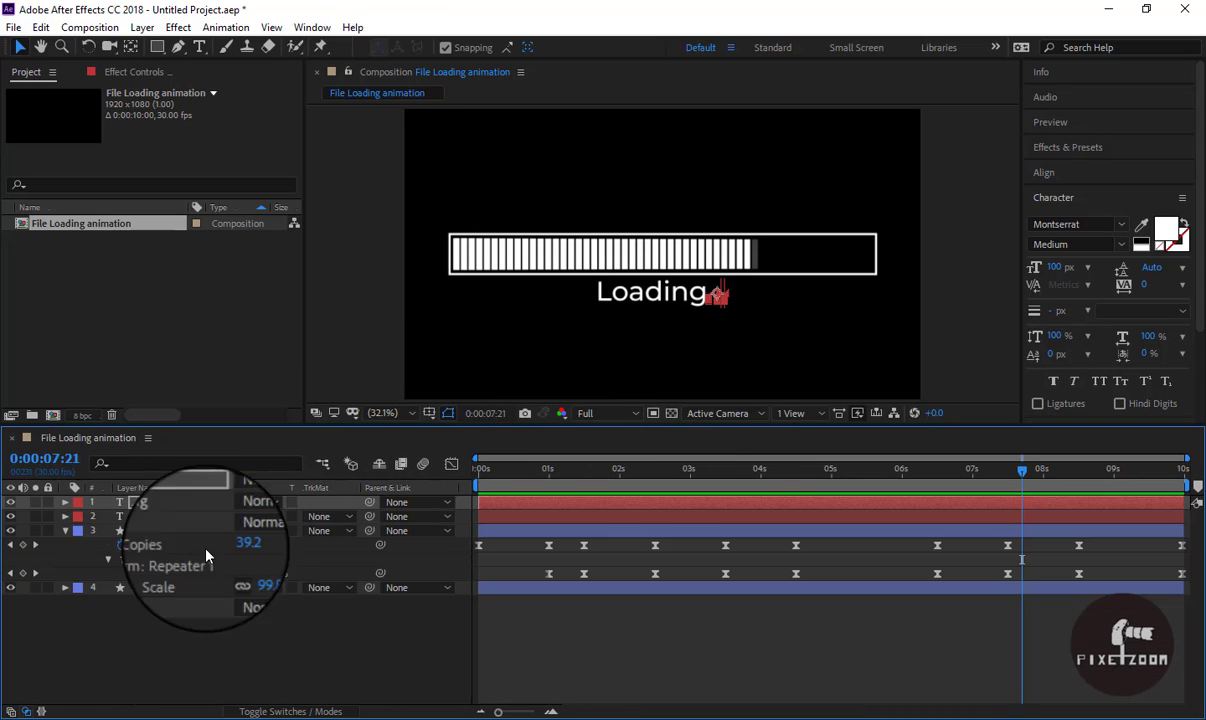
pyautogui.click(66, 533)
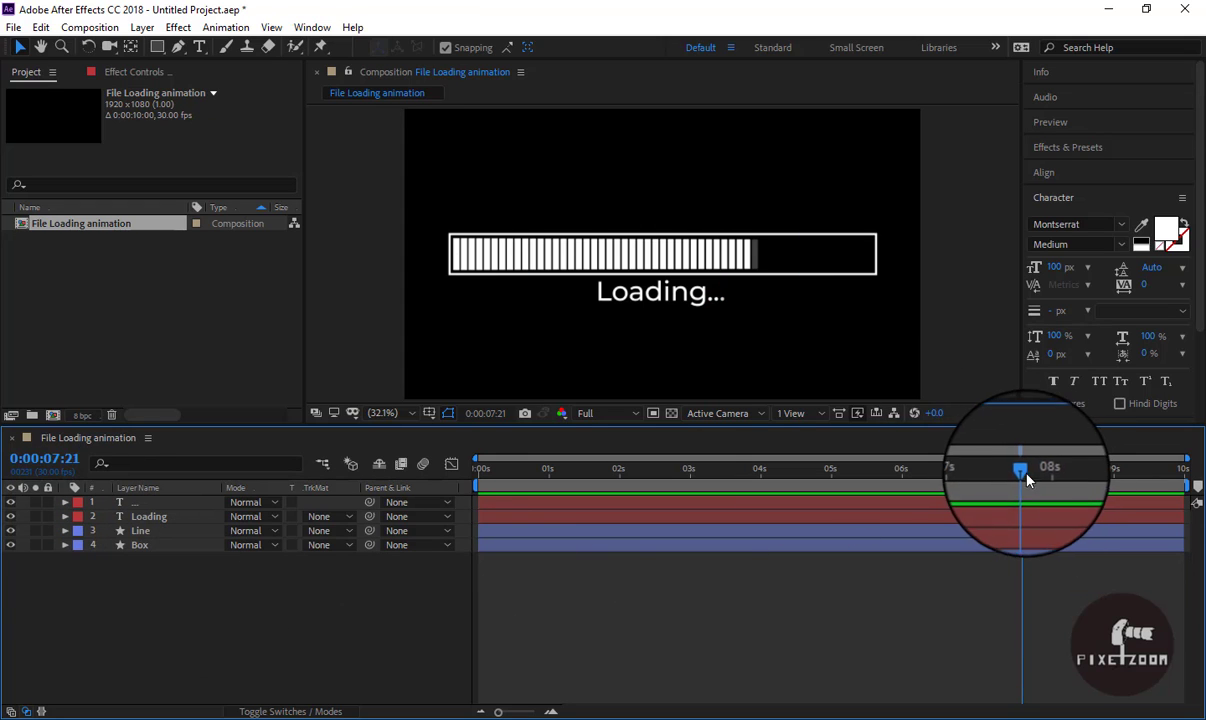
pyautogui.moveTo(1022, 472); pyautogui.dragTo(479, 472)
pyautogui.press('space')
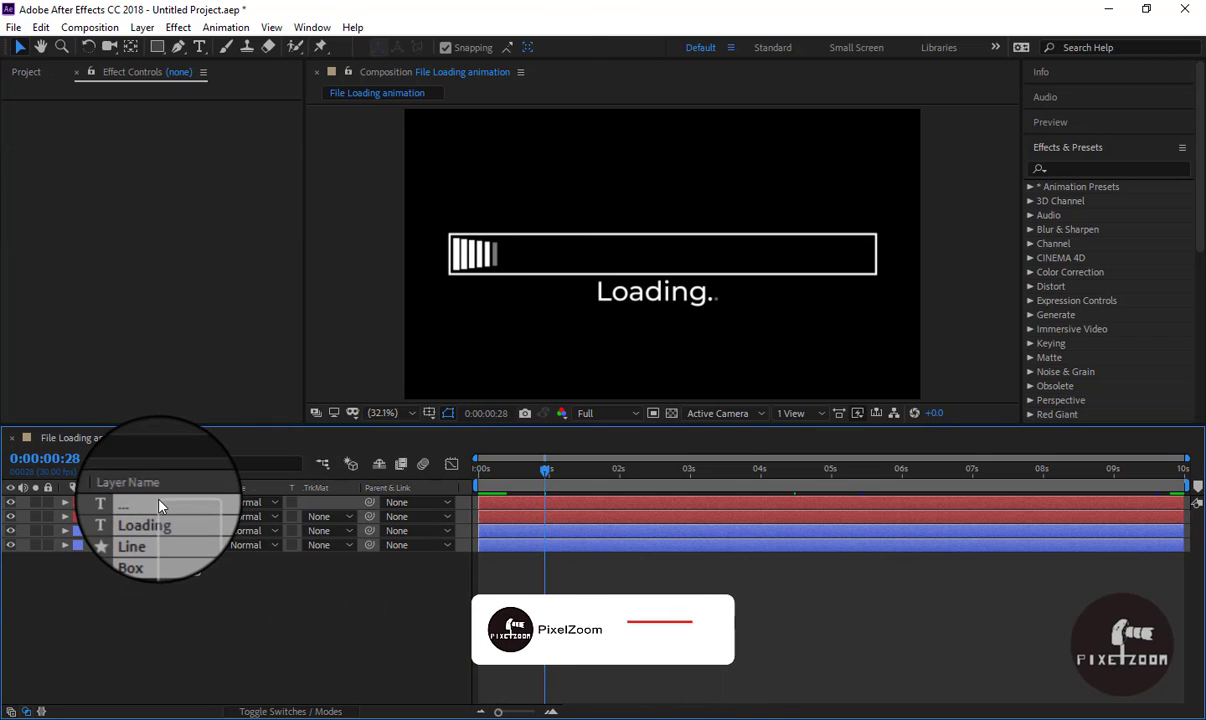
pyautogui.hotkey('ctrl', 'a')
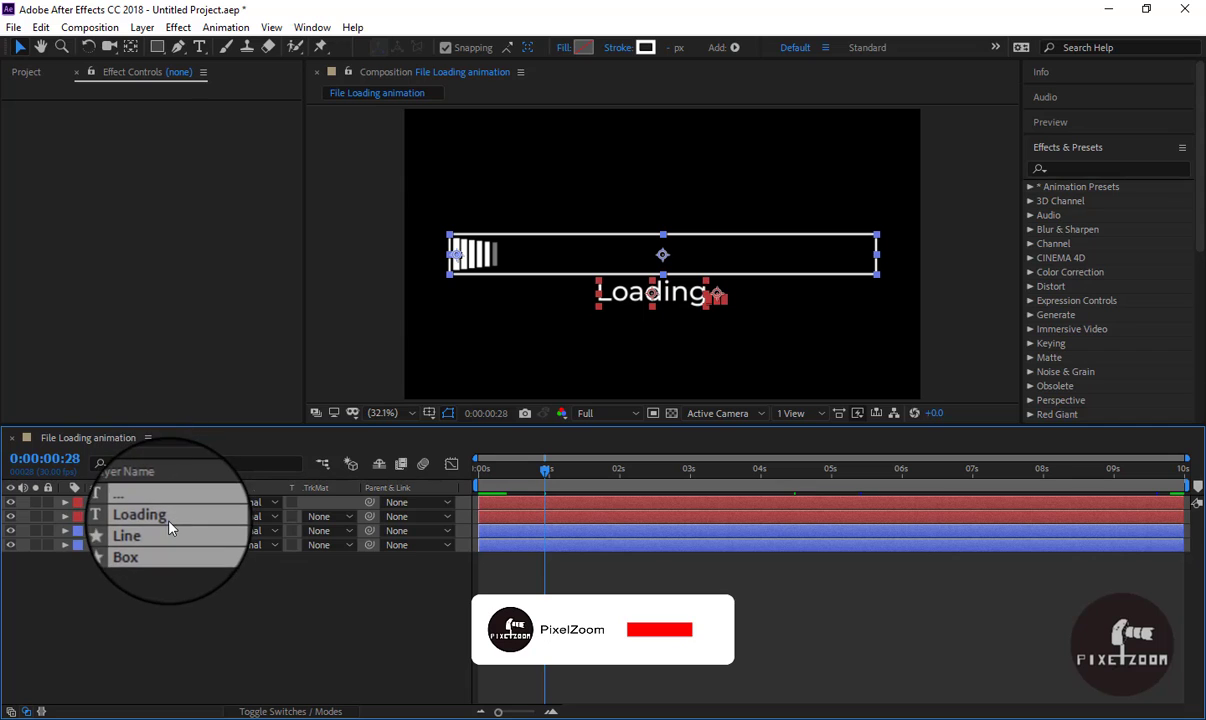
# Step: Pre-compose the four selected layers into a new composition named Loading
pyautogui.rightClick(160, 497)
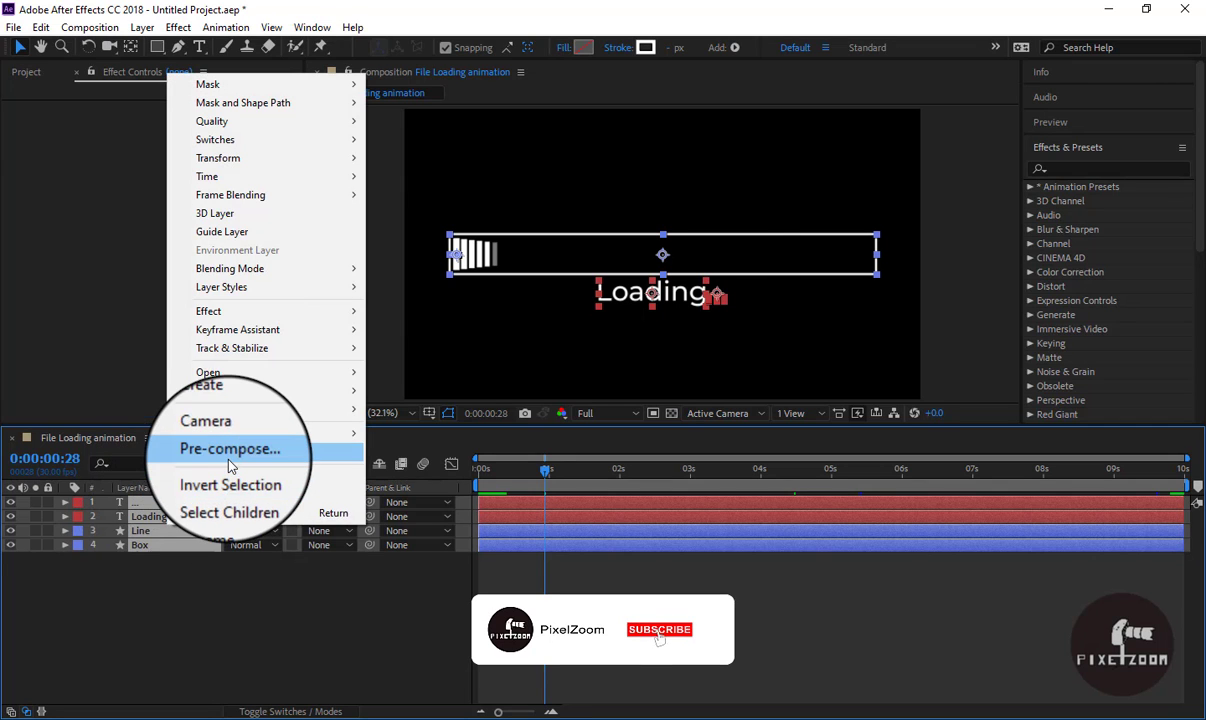
pyautogui.click(215, 434)
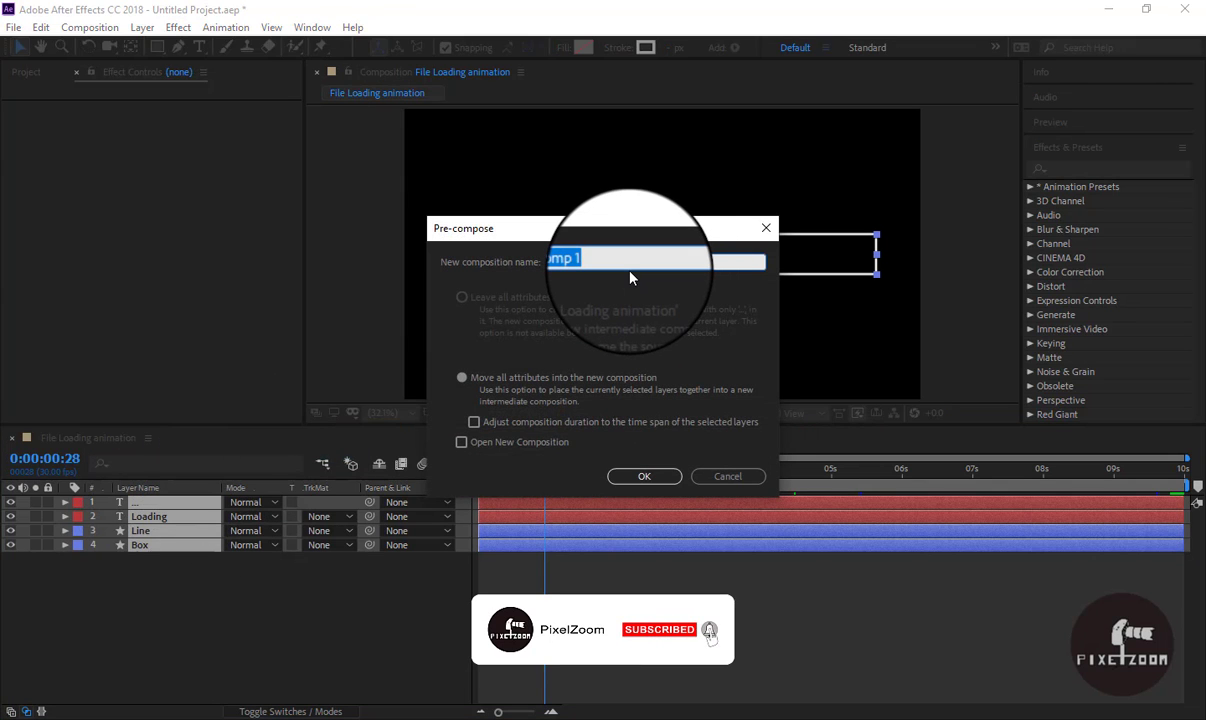
pyautogui.press('BackSpace')
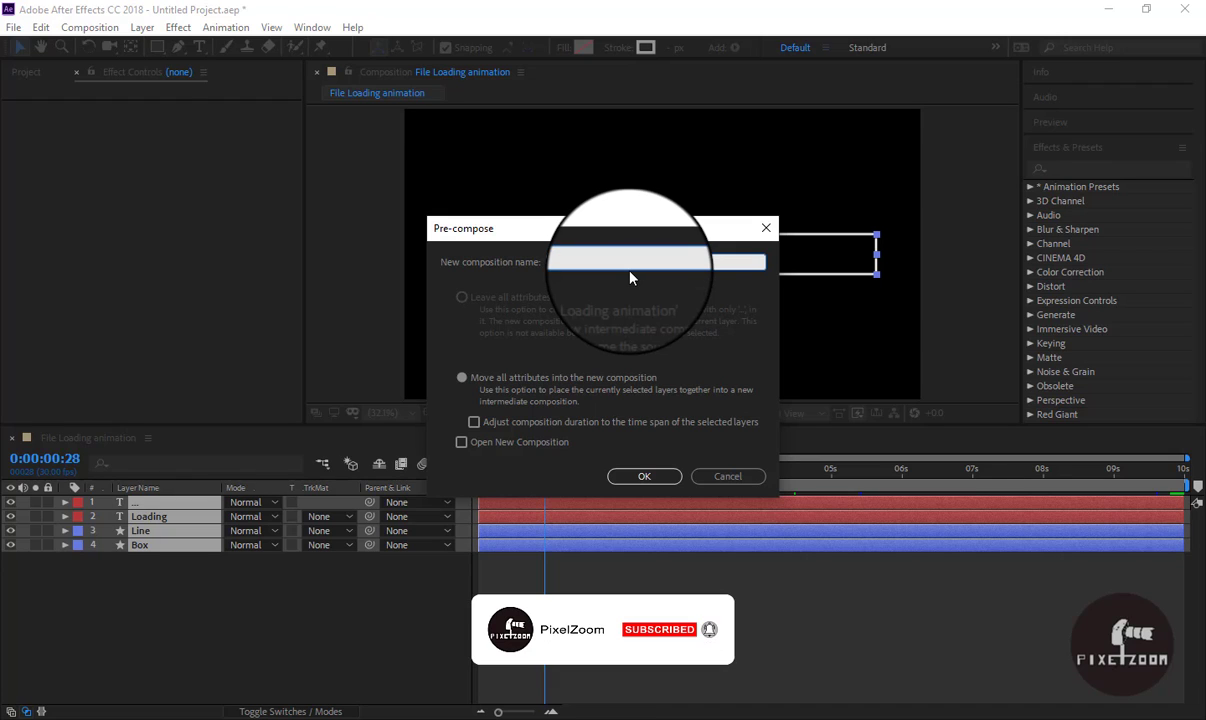
pyautogui.write('Loading')
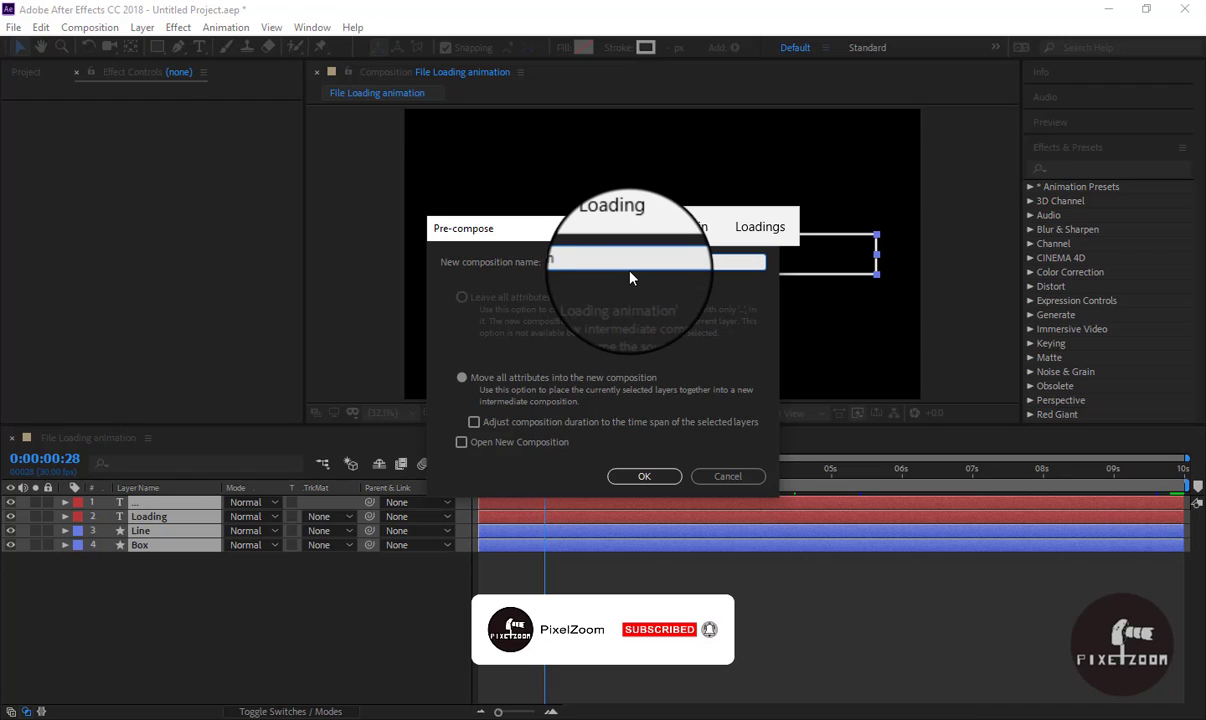
pyautogui.write('g')
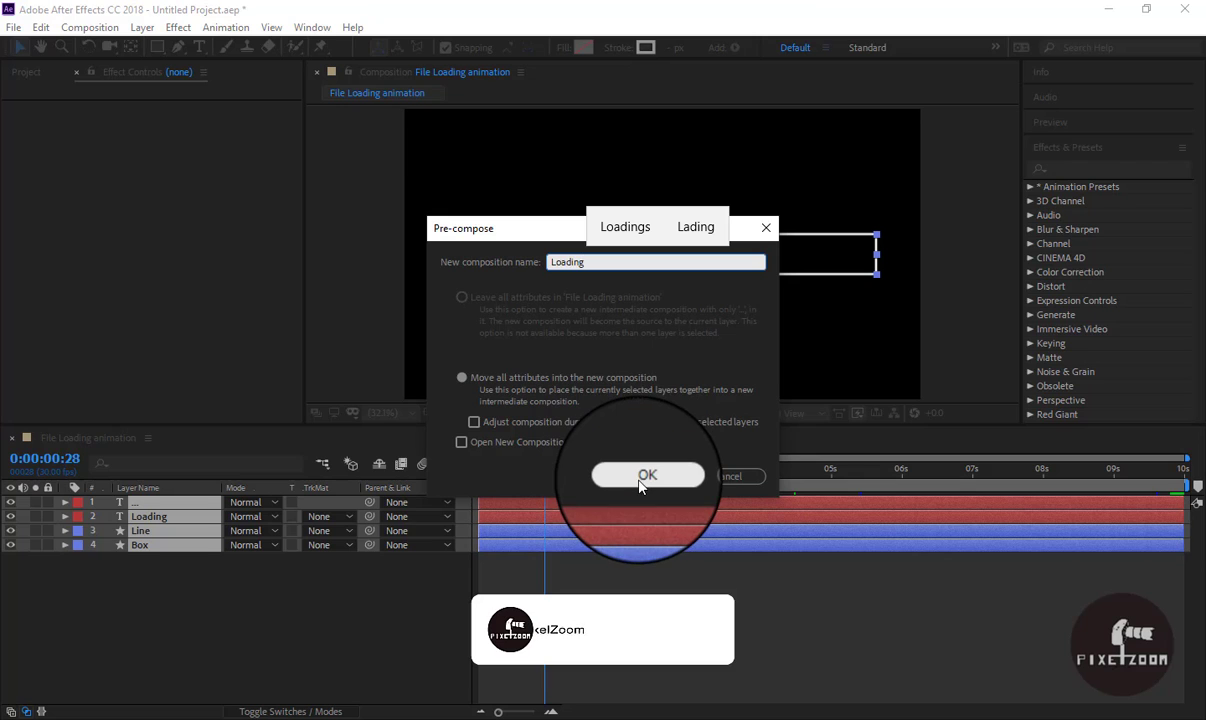
pyautogui.click(645, 488)
# Step: Create a 1920×1080 deep-blue solid layer named BG
pyautogui.rightClick(185, 552)
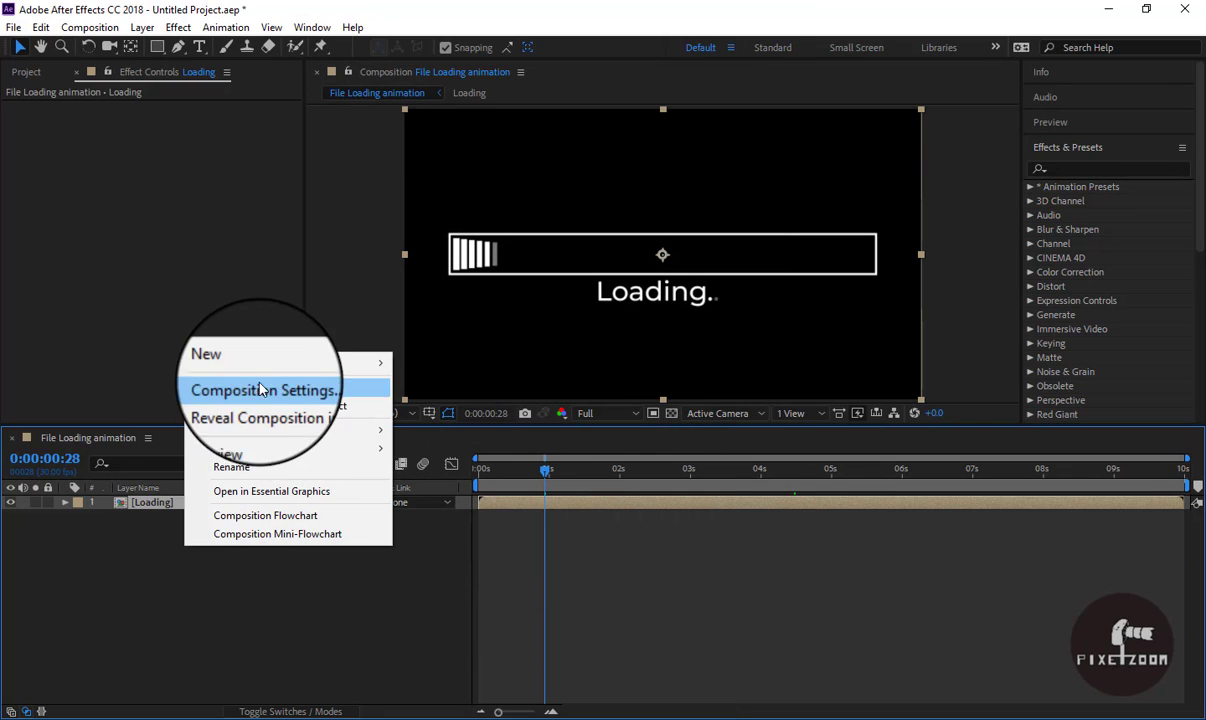
pyautogui.moveTo(258, 365)
pyautogui.click(447, 407)
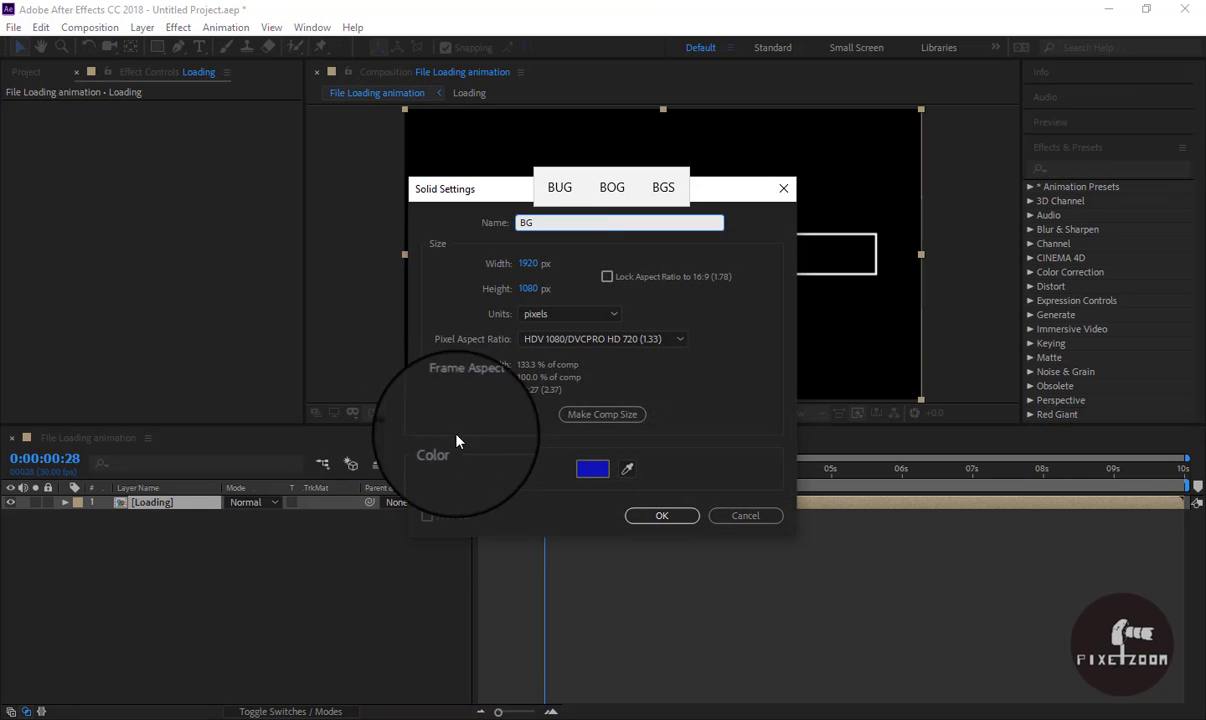
pyautogui.click(595, 469)
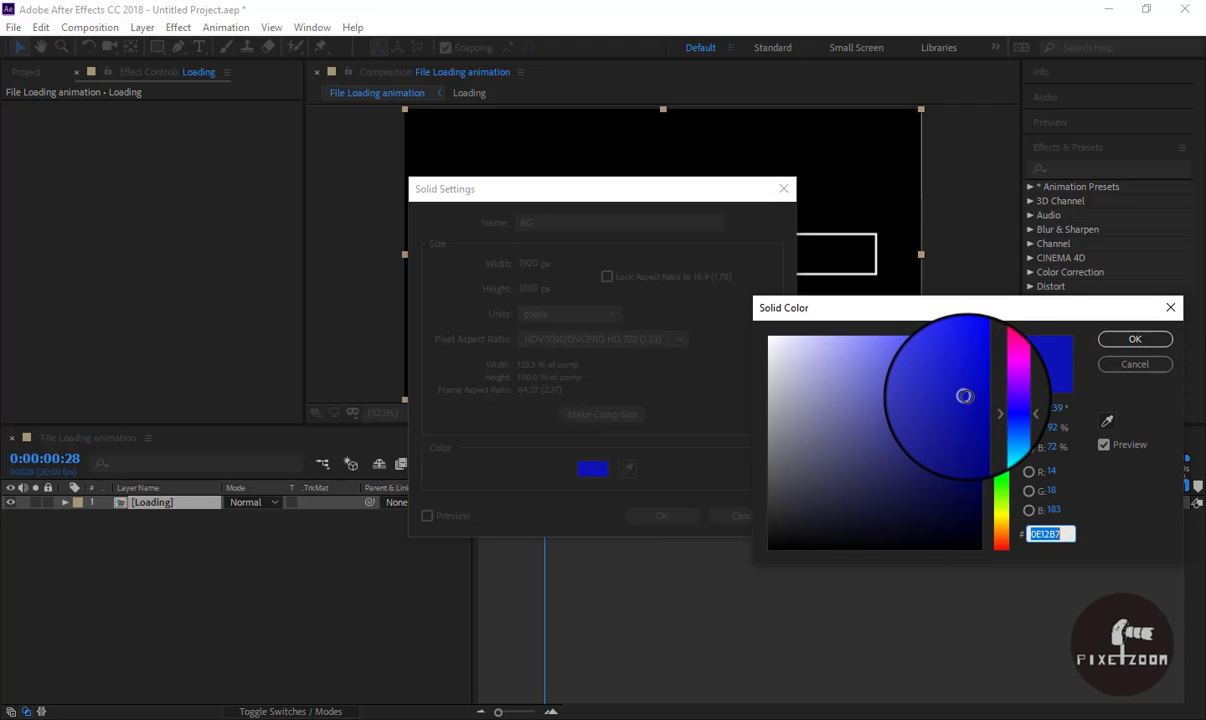
pyautogui.click(1130, 342)
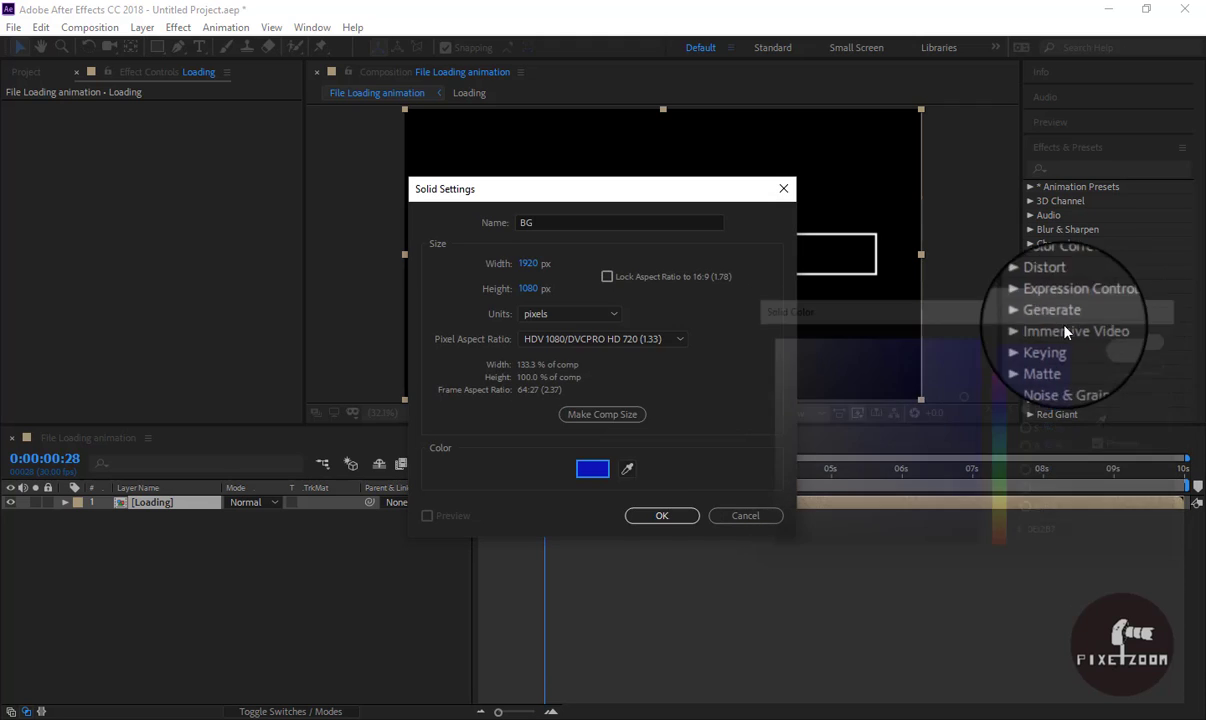
pyautogui.click(655, 515)
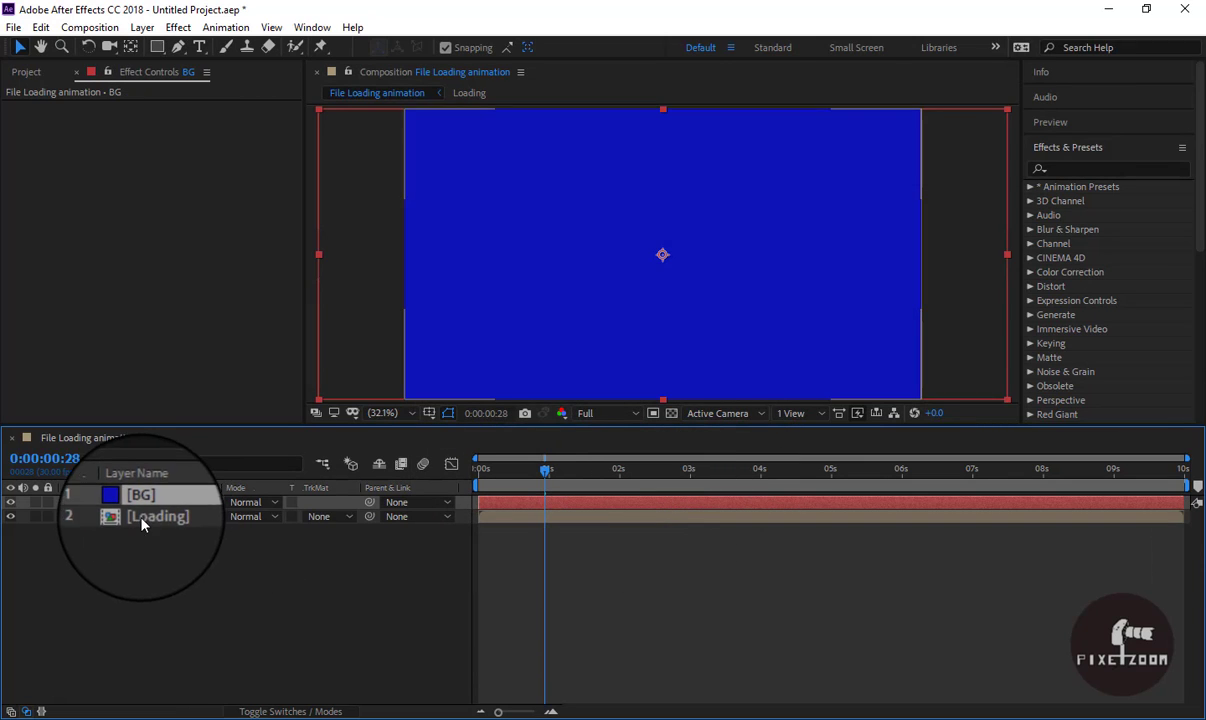
# Step: Move BG beneath the Loading precomp, scale Loading to 60%, and preview from the start
pyautogui.moveTo(168, 506); pyautogui.dragTo(175, 528)
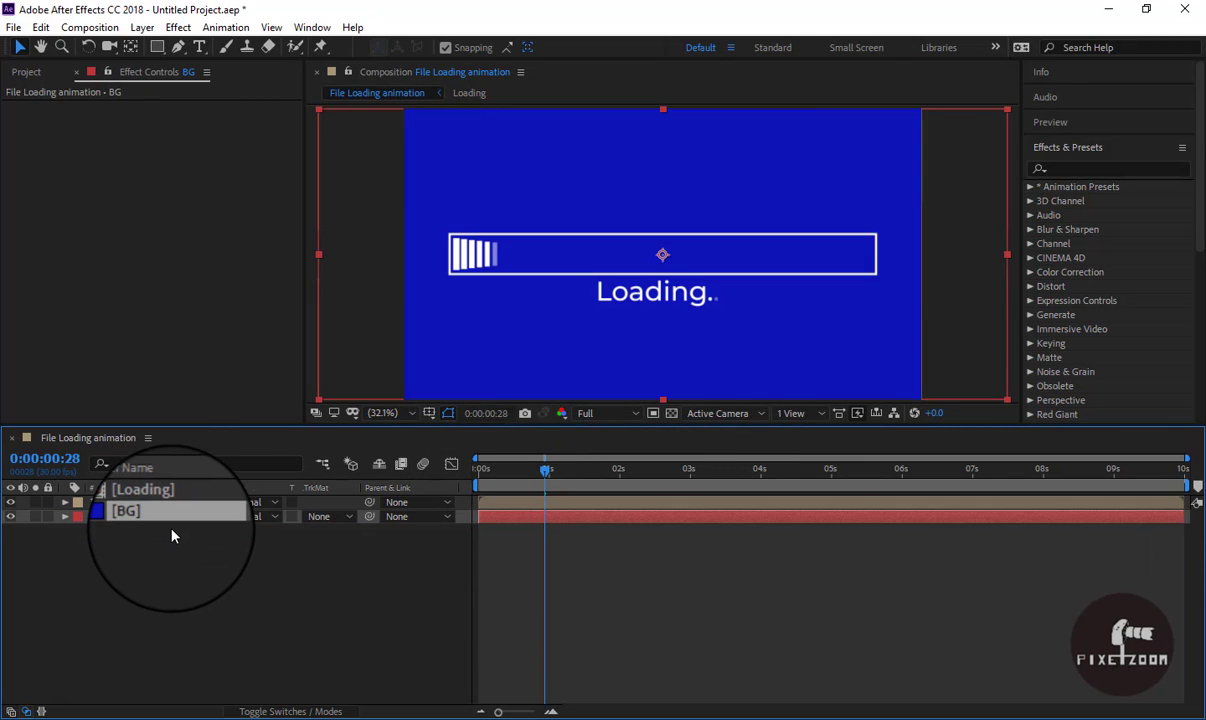
pyautogui.click(172, 503)
pyautogui.press('s')
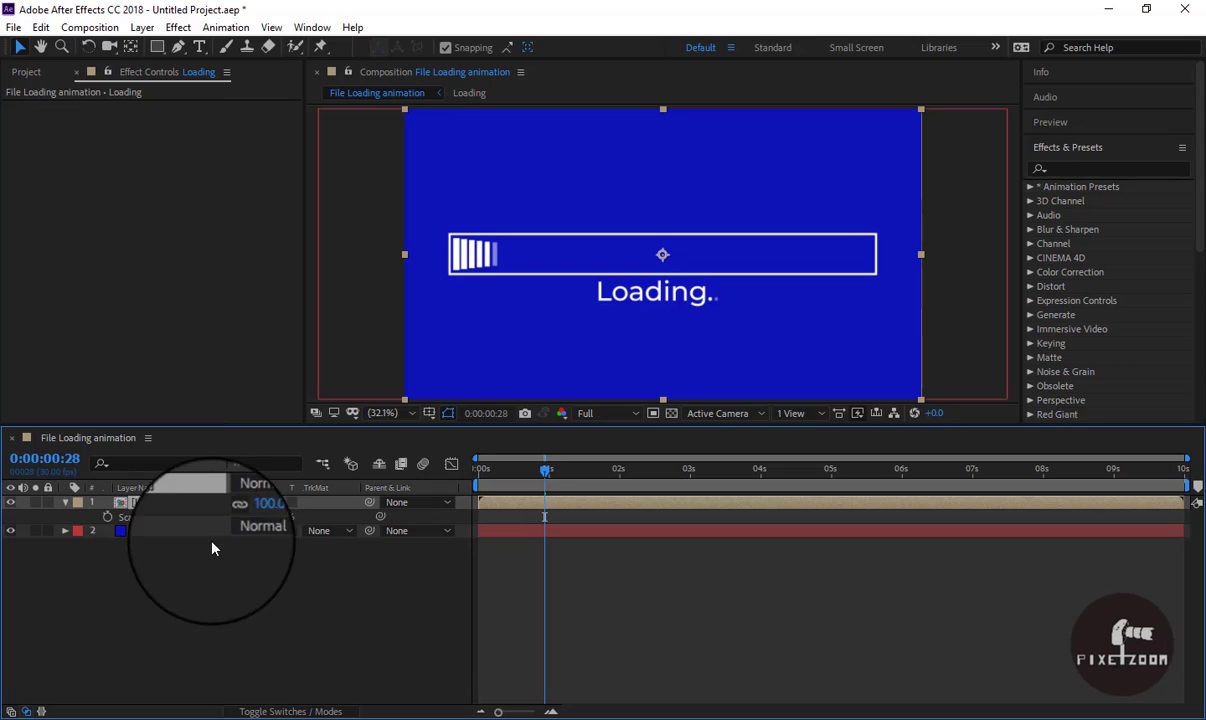
pyautogui.moveTo(250, 516); pyautogui.dragTo(219, 519)
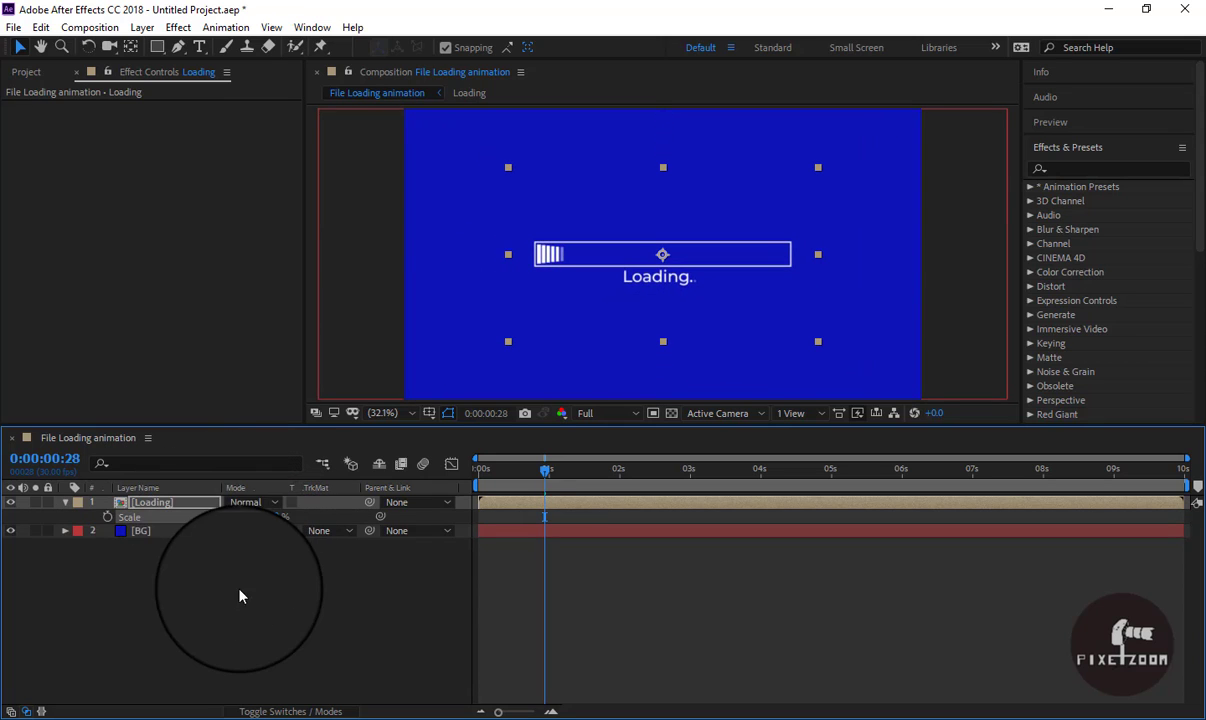
pyautogui.click(230, 565)
pyautogui.moveTo(548, 477); pyautogui.dragTo(373, 442)
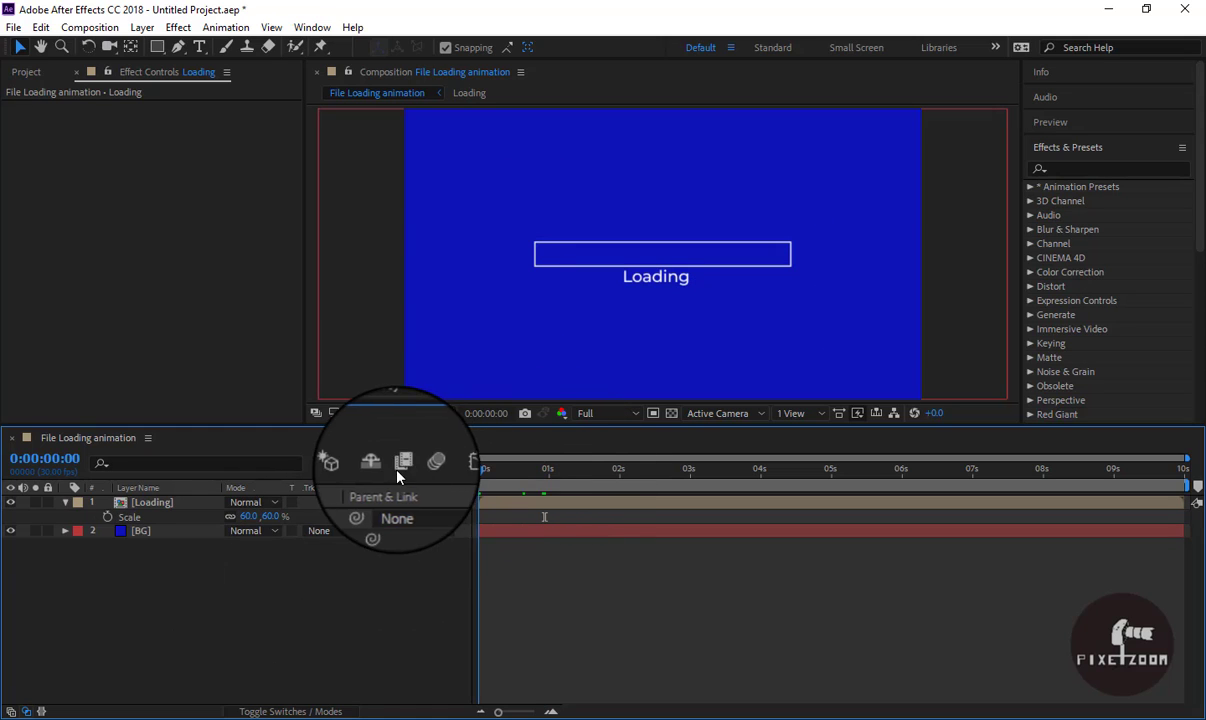
pyautogui.press('space')
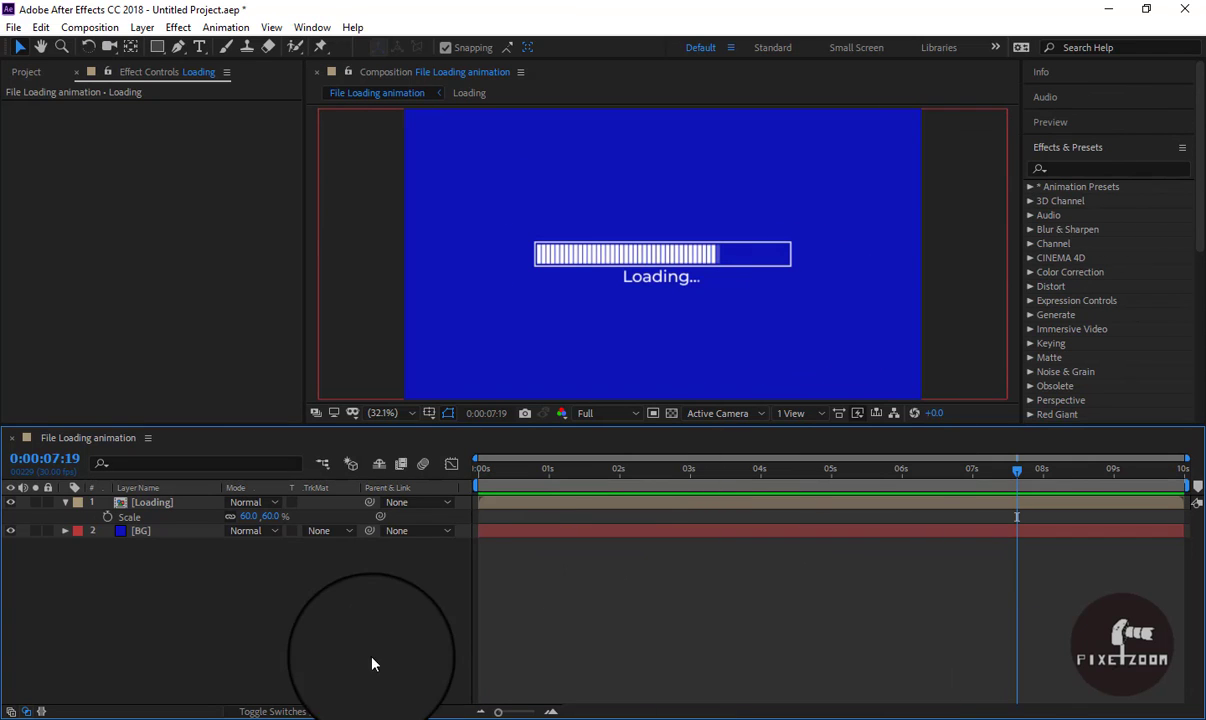
# Step: Collapse the Loading layer's Scale property and the Effects & Presets panel, then refocus the timeline
pyautogui.click(65, 502)
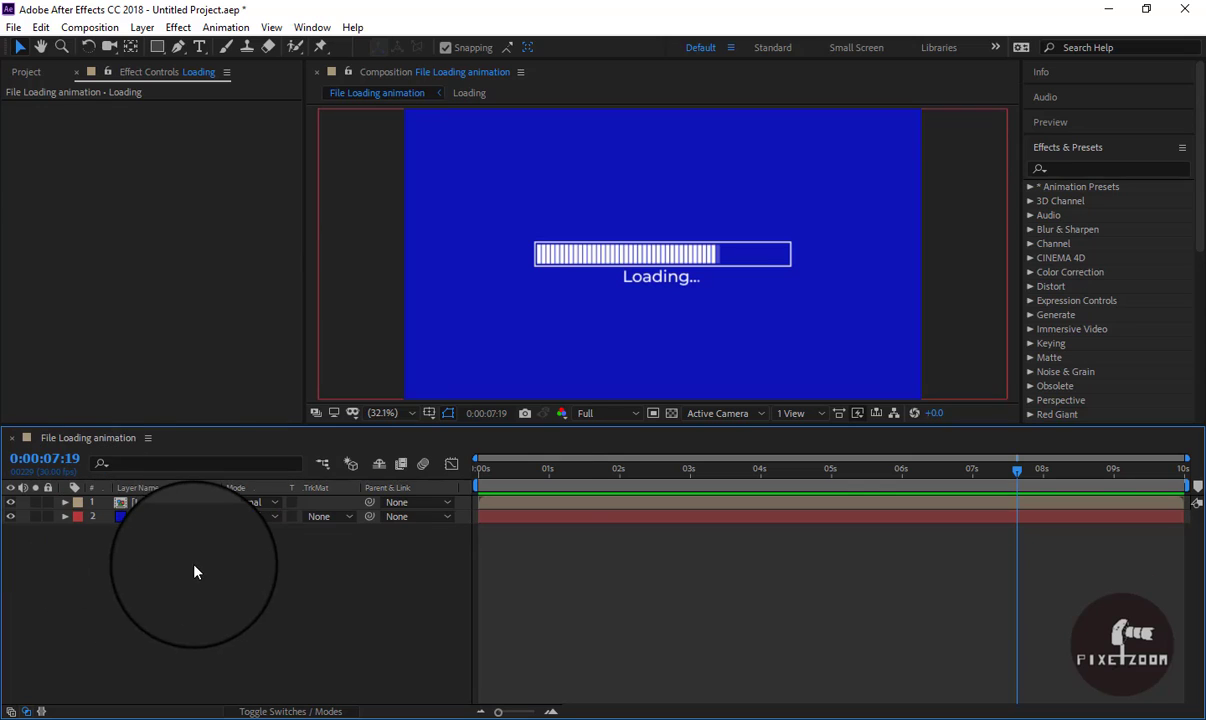
pyautogui.click(1055, 146)
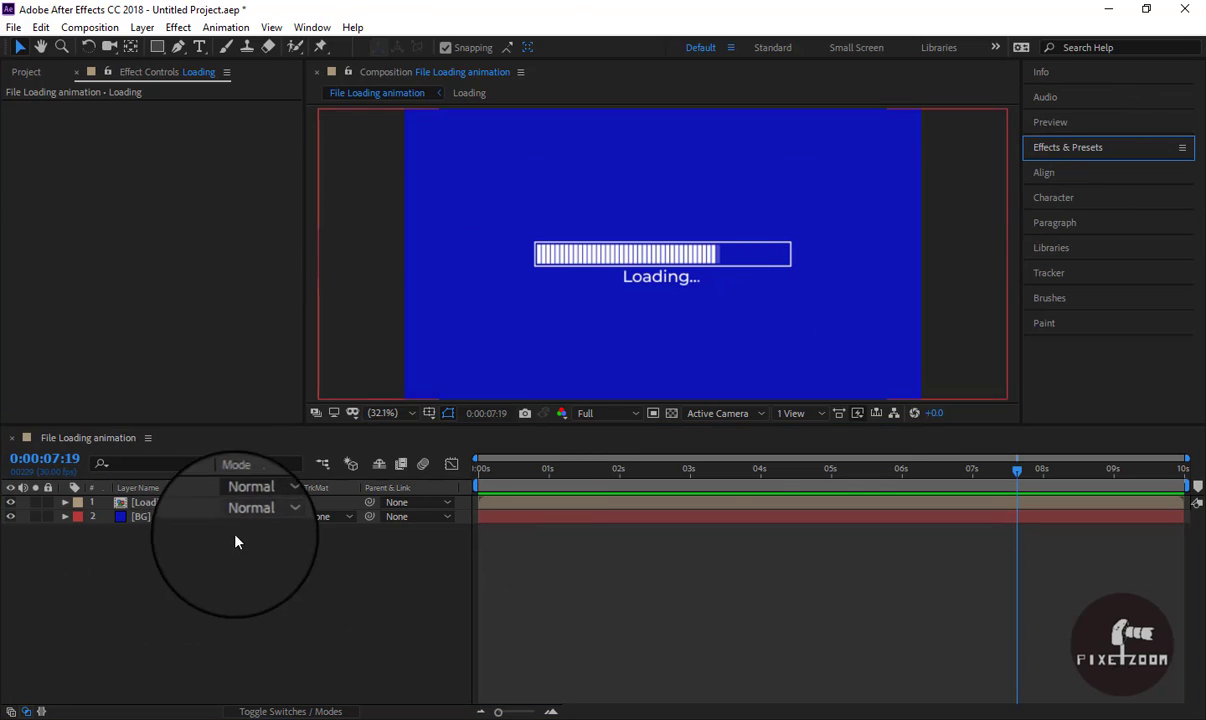
pyautogui.click(245, 578)
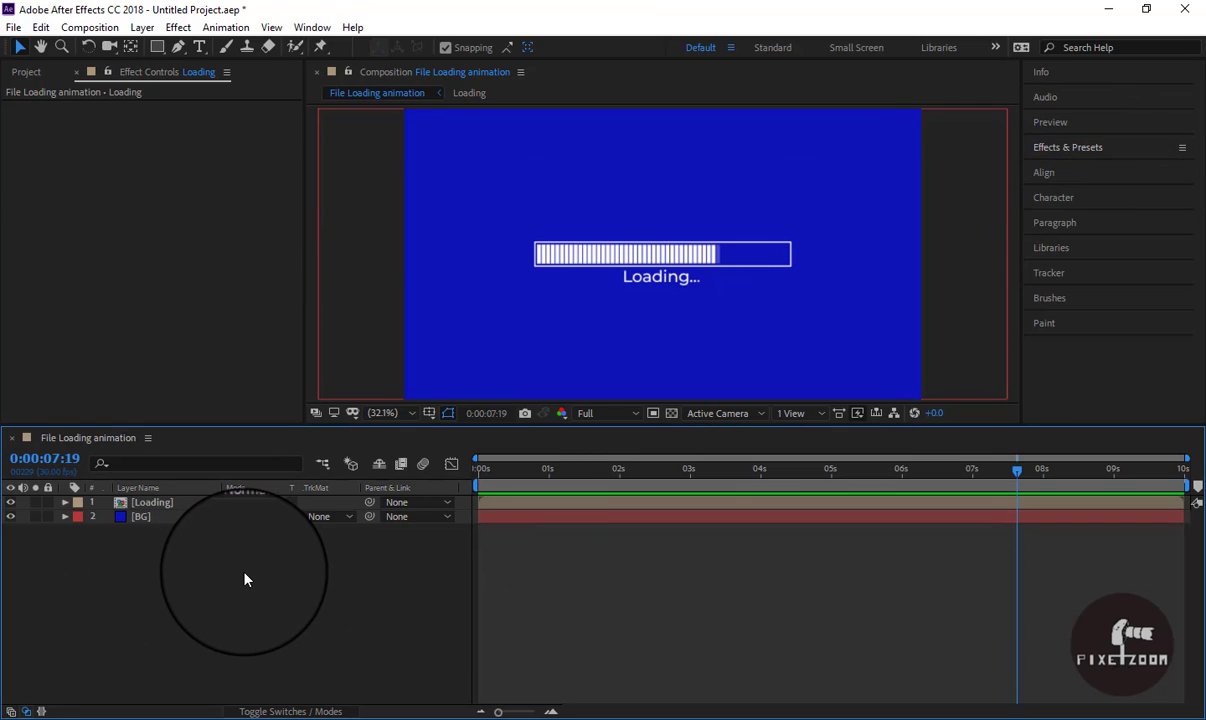